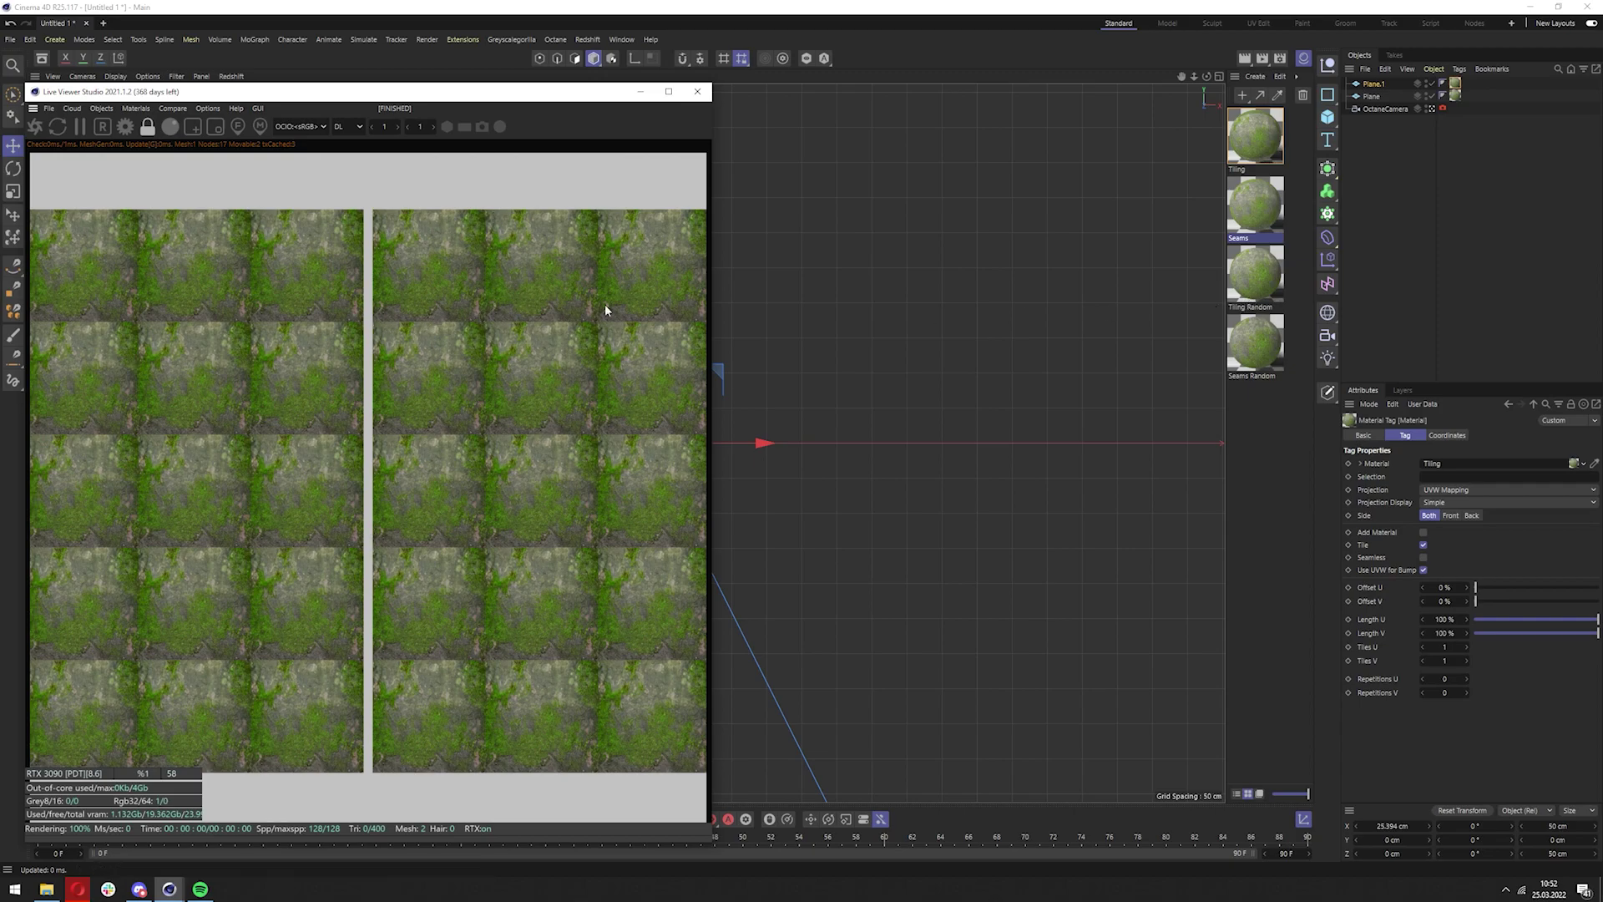
Apply the Seams material to the right-hand plane in the render
drag(1262, 217, 593, 312)
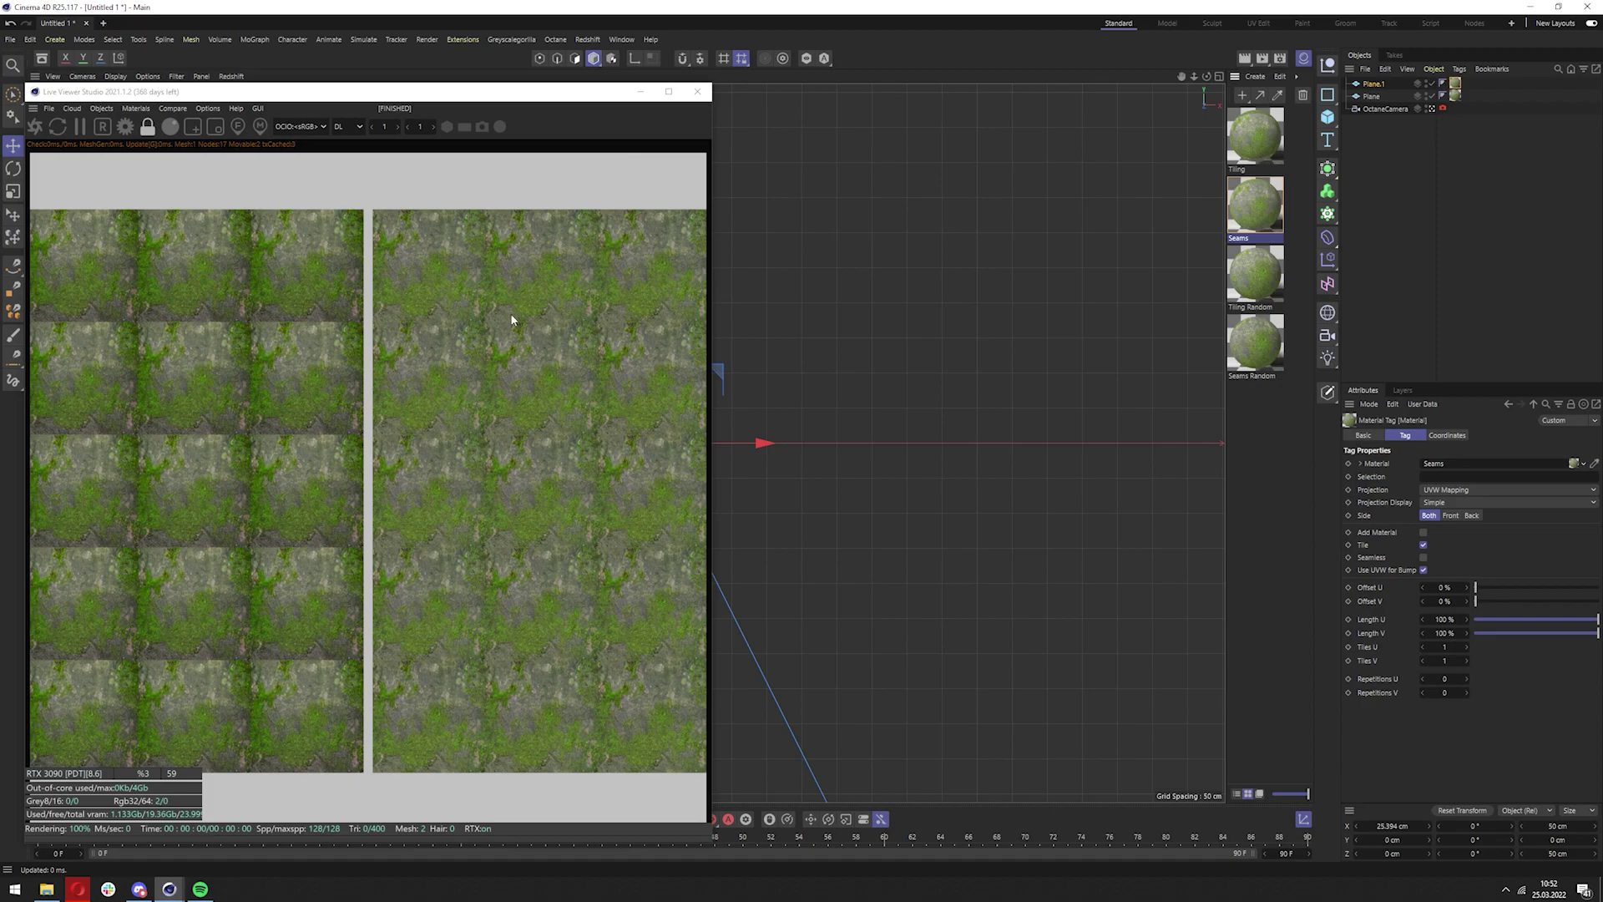
Switch to the browser and examine the image selection and seamless-texture settings on the IMGonline page
key(alt+Tab)
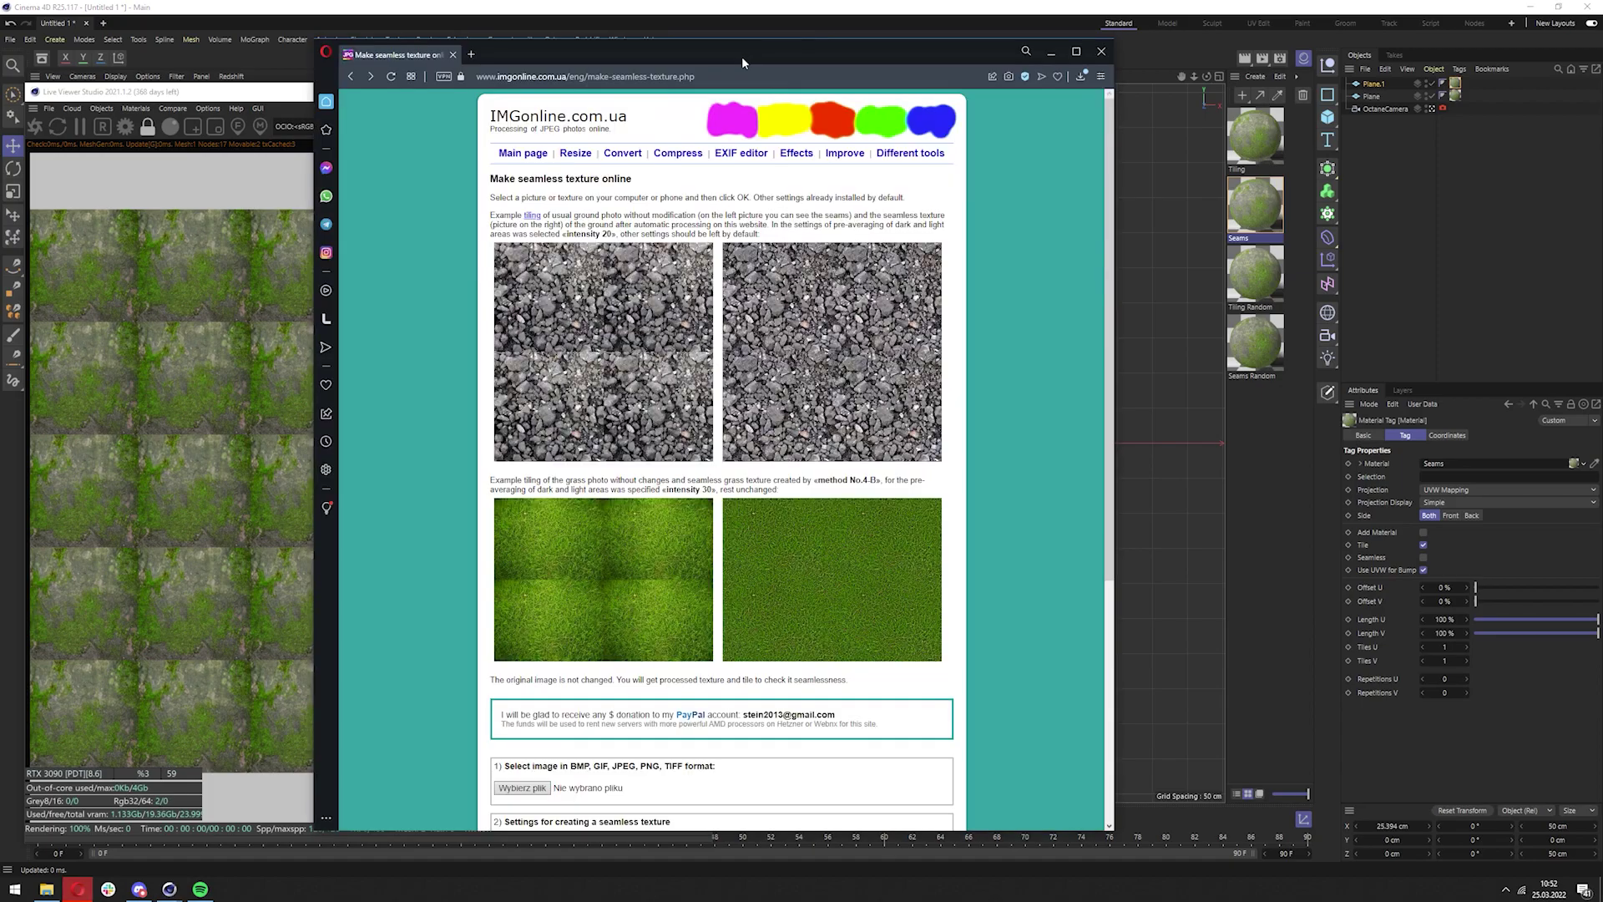
scroll(571, 313, down, 2)
scroll(551, 334, up, 2)
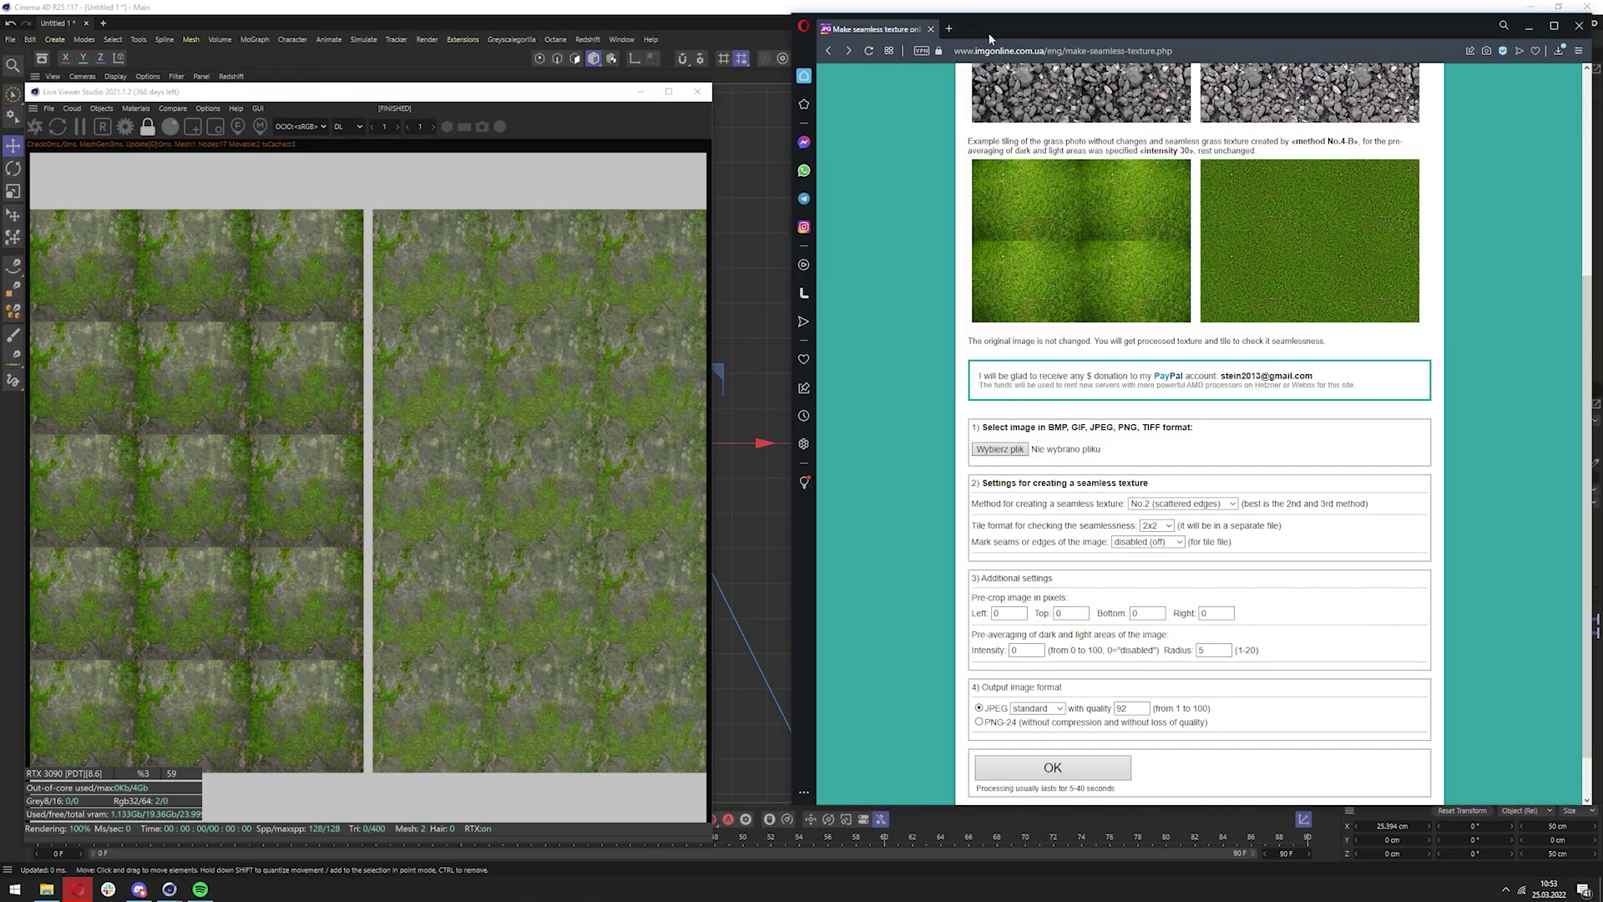
drag(992, 34, 514, 88)
scroll(511, 375, down, 1)
click(526, 435)
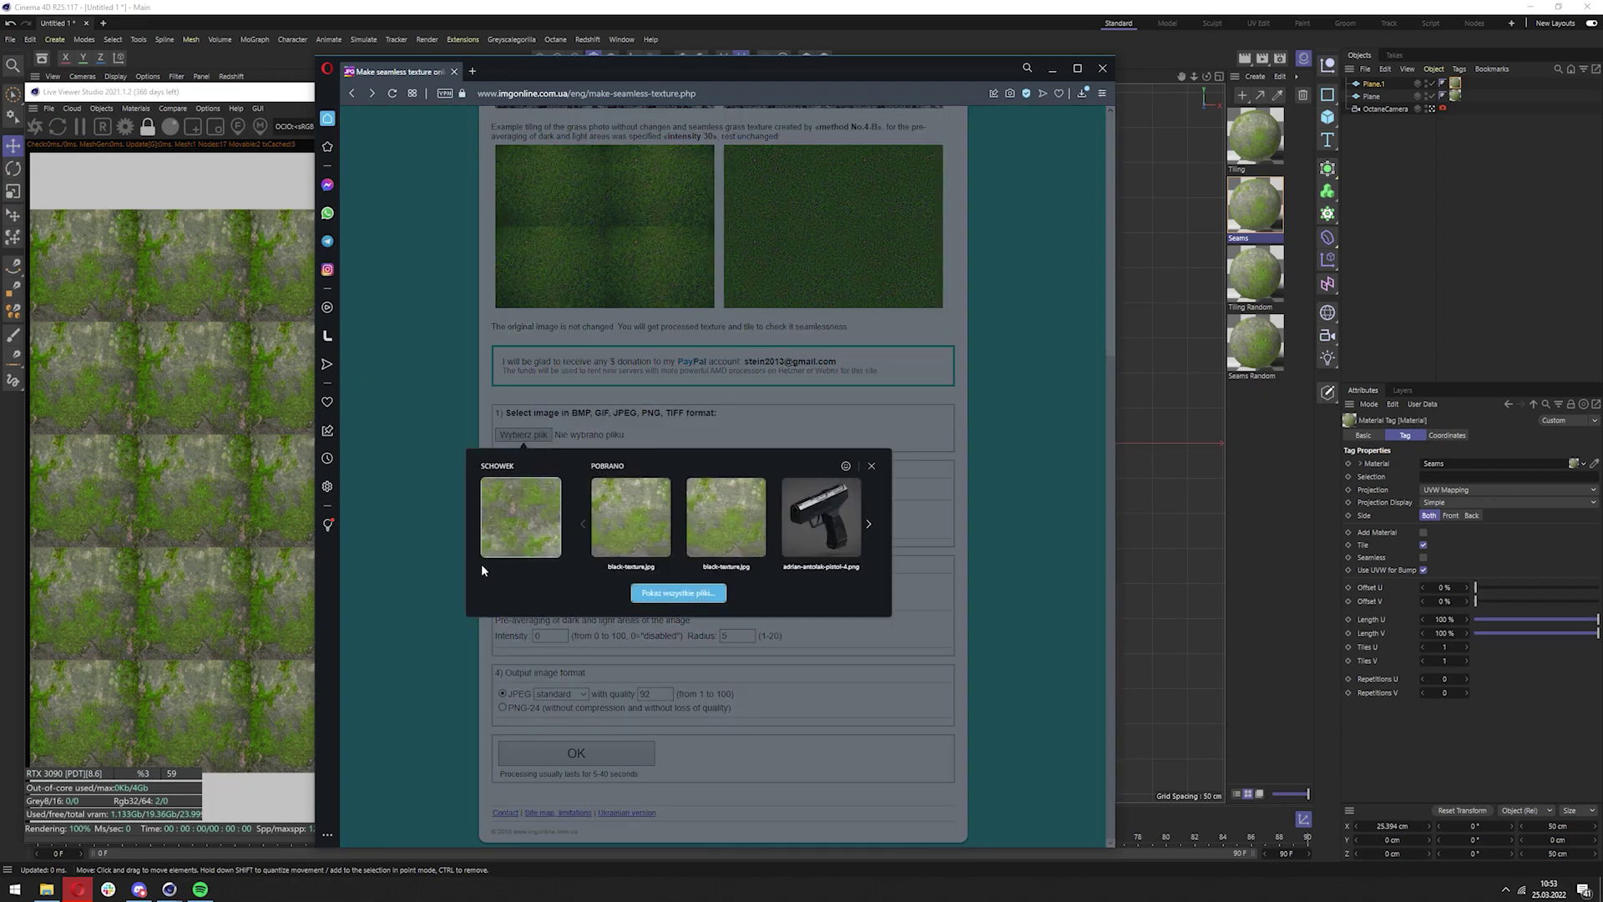
click(450, 568)
scroll(852, 456, up, 1)
scroll(852, 458, down, 1)
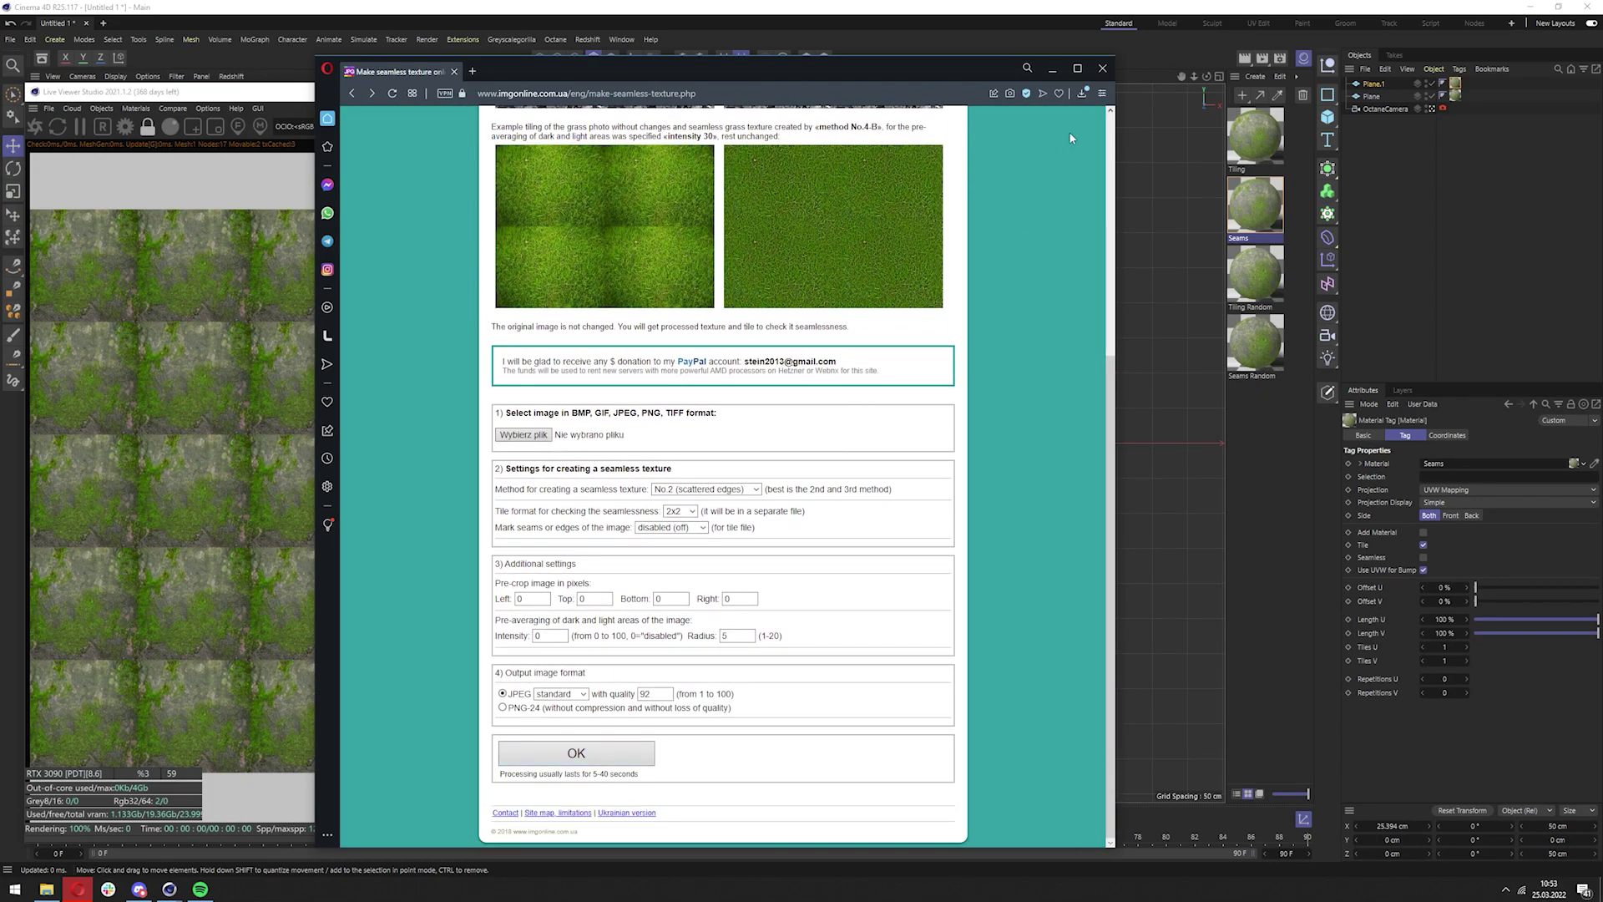
click(1053, 71)
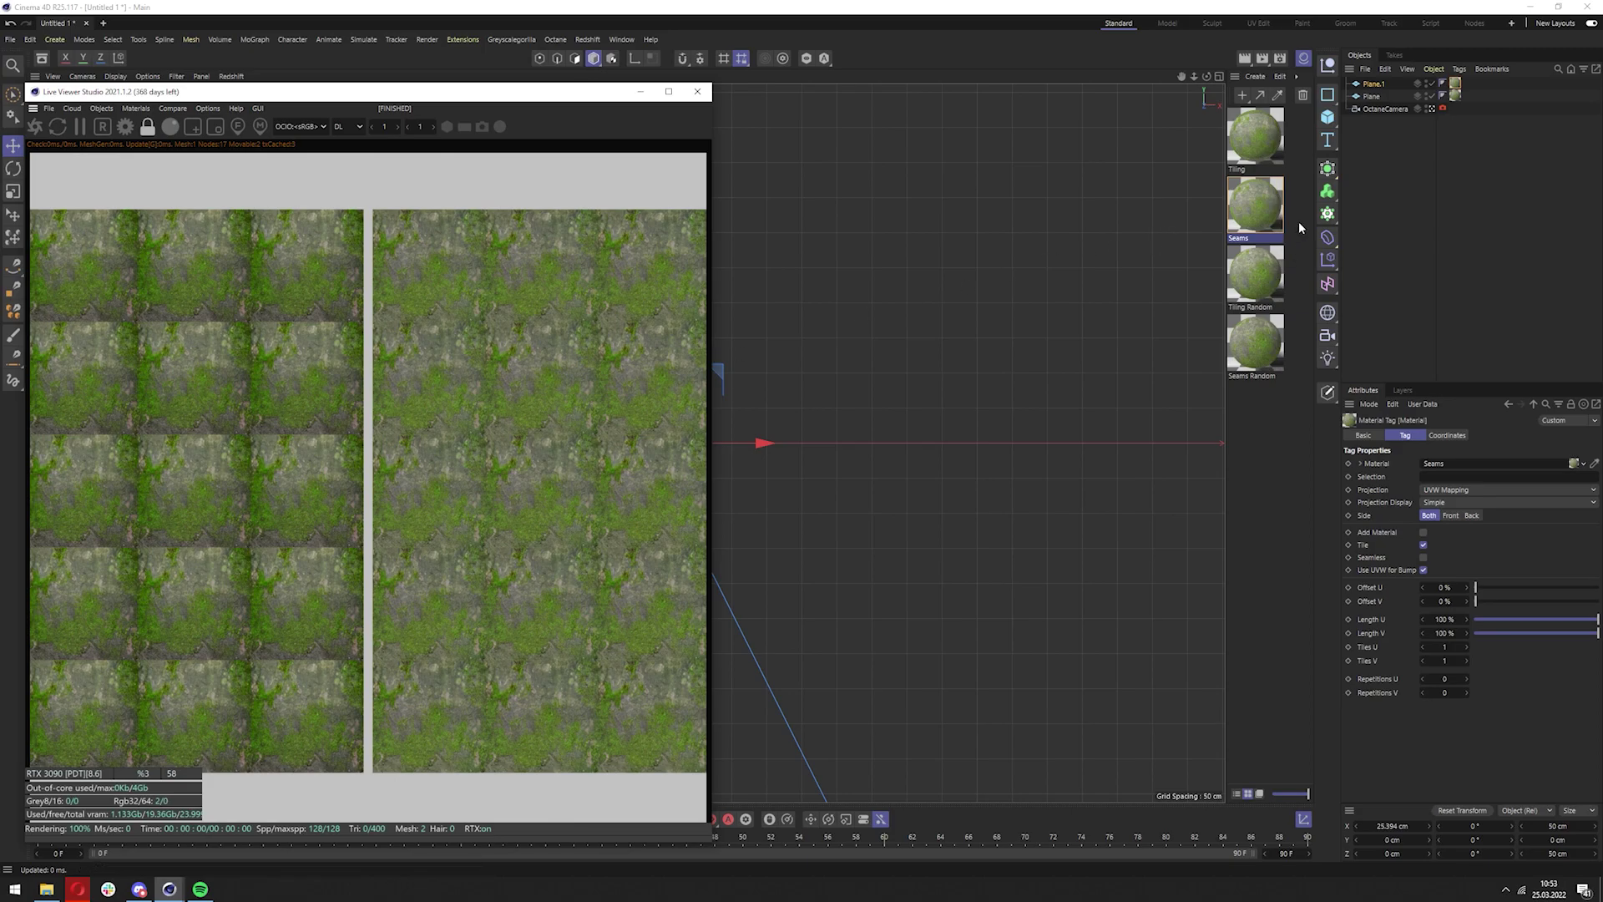
Apply the Tiling Random material to the left-hand plane and the Seams Random material to the right-hand plane
drag(1263, 289, 604, 334)
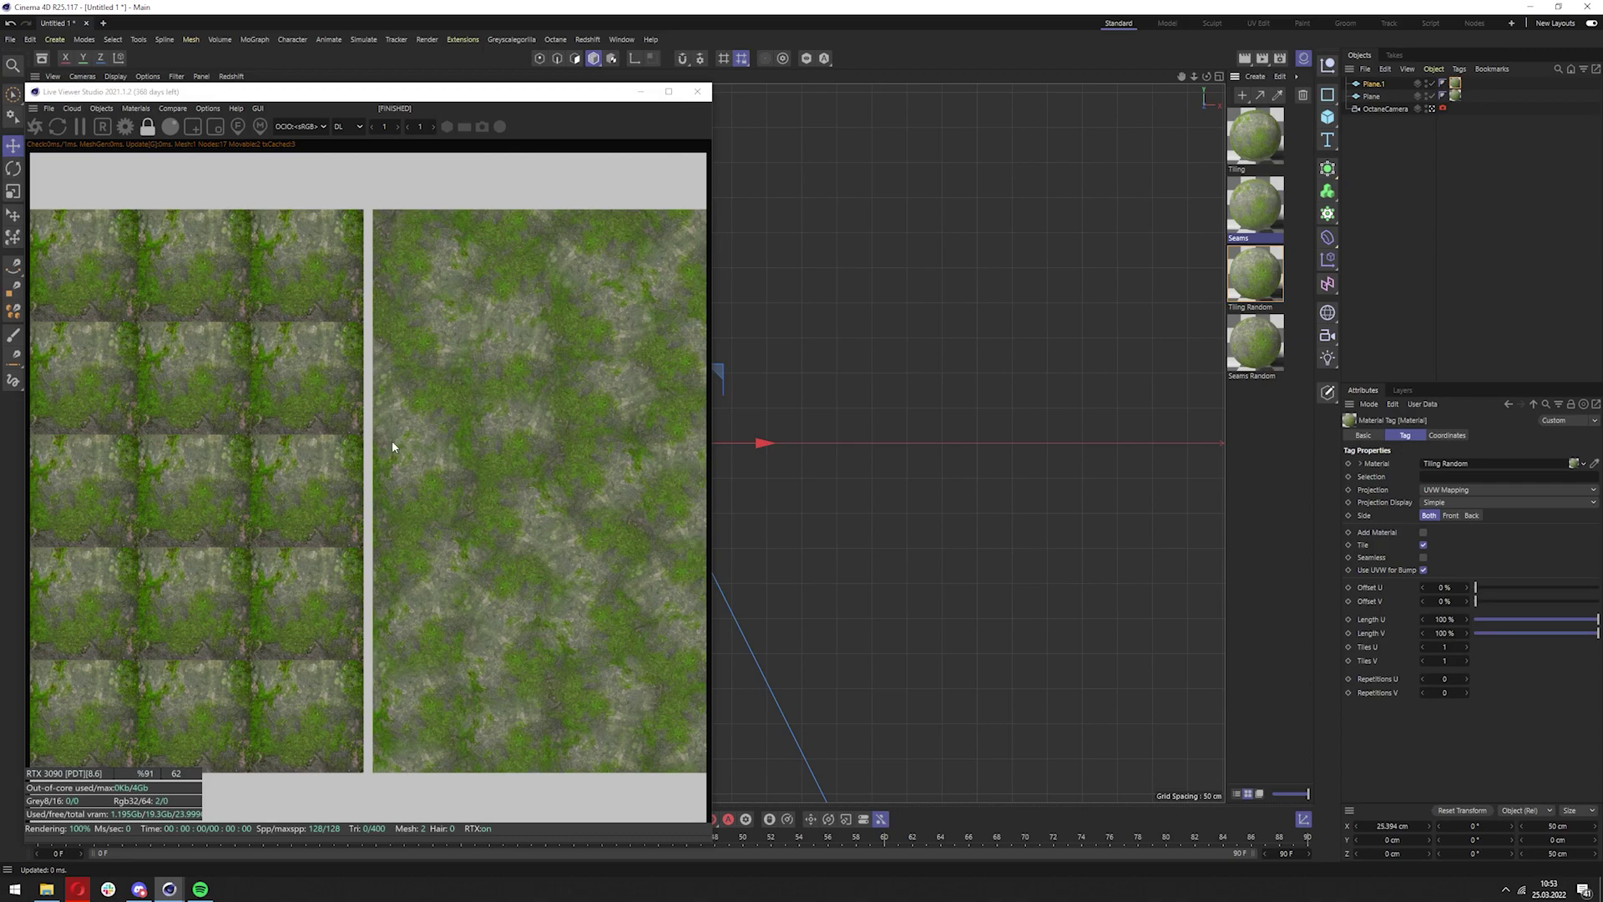
drag(1255, 341, 771, 316)
drag(294, 326, 294, 325)
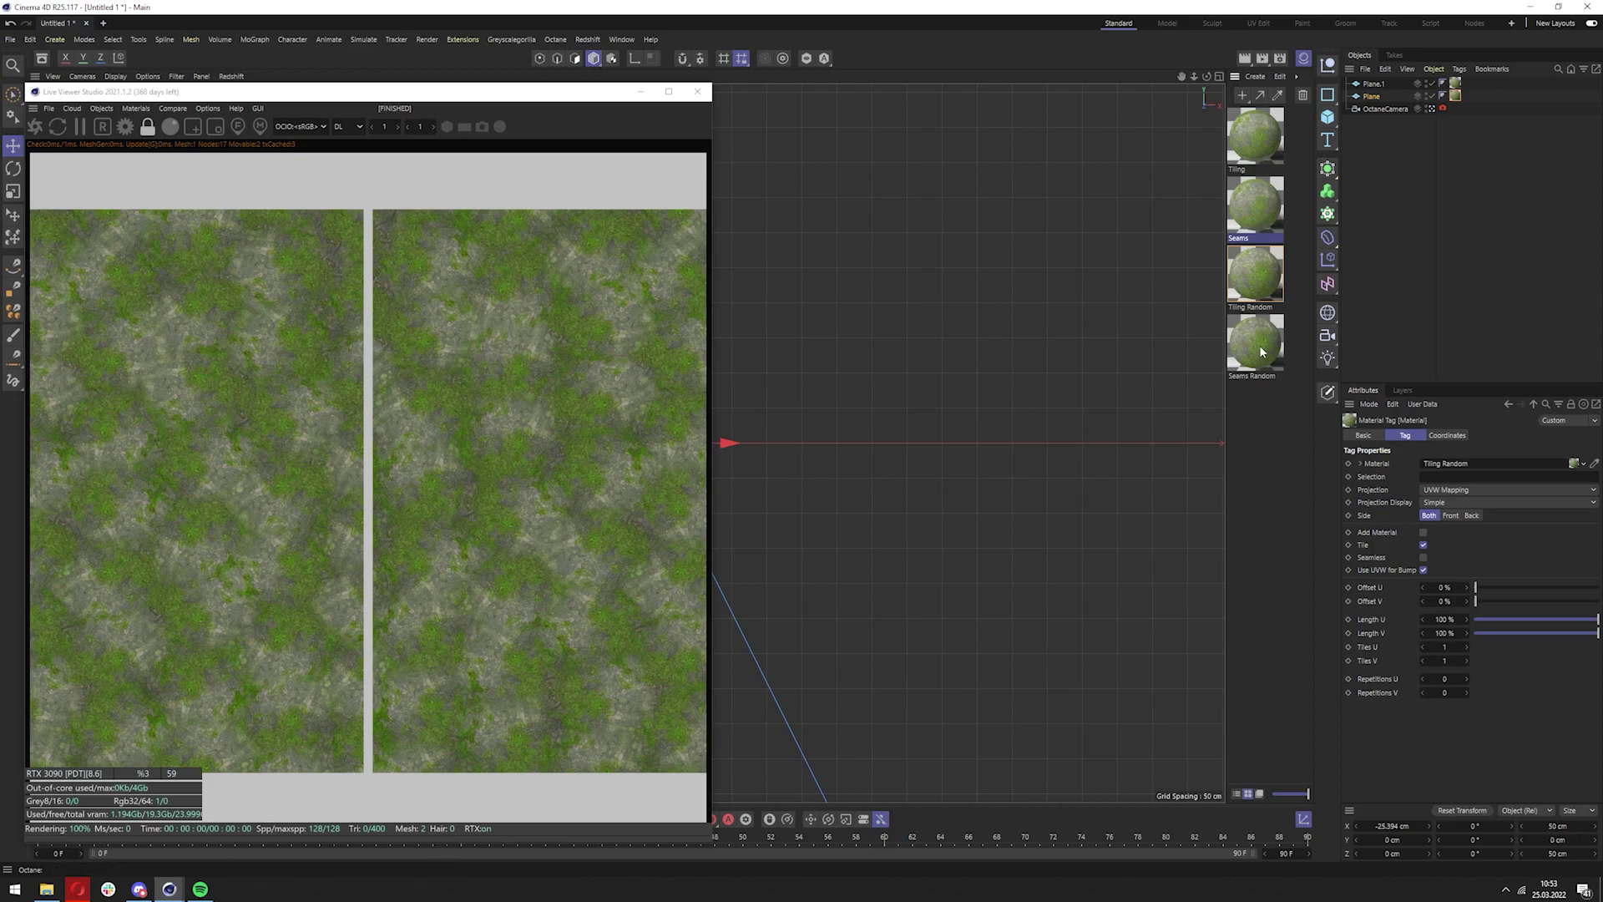
drag(1255, 342, 477, 365)
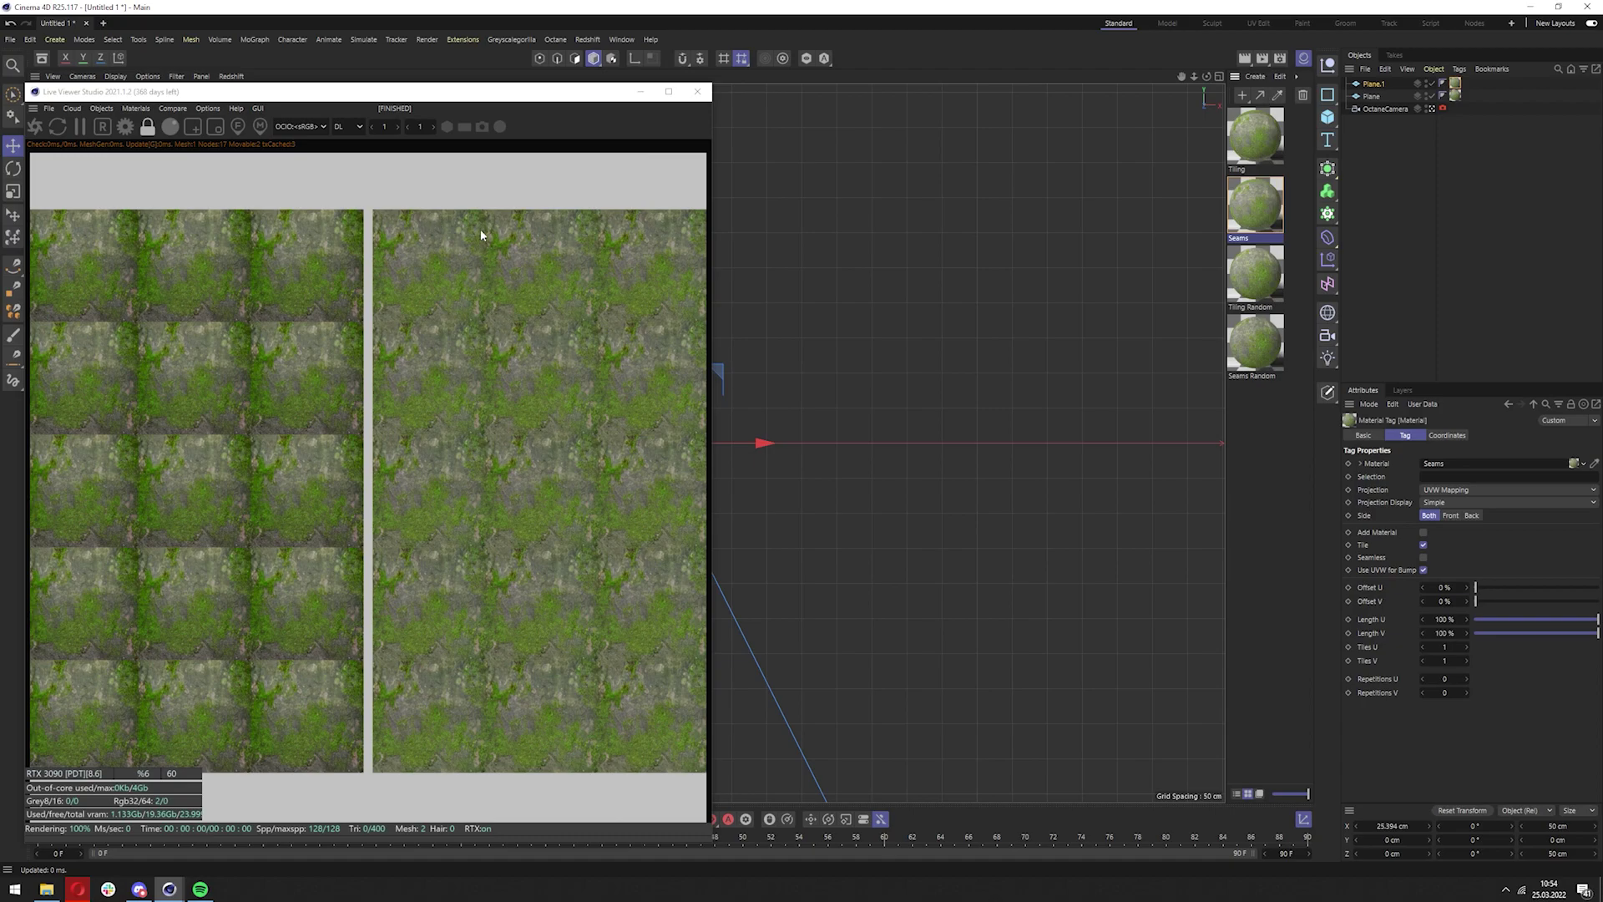
key(ctrl+z)
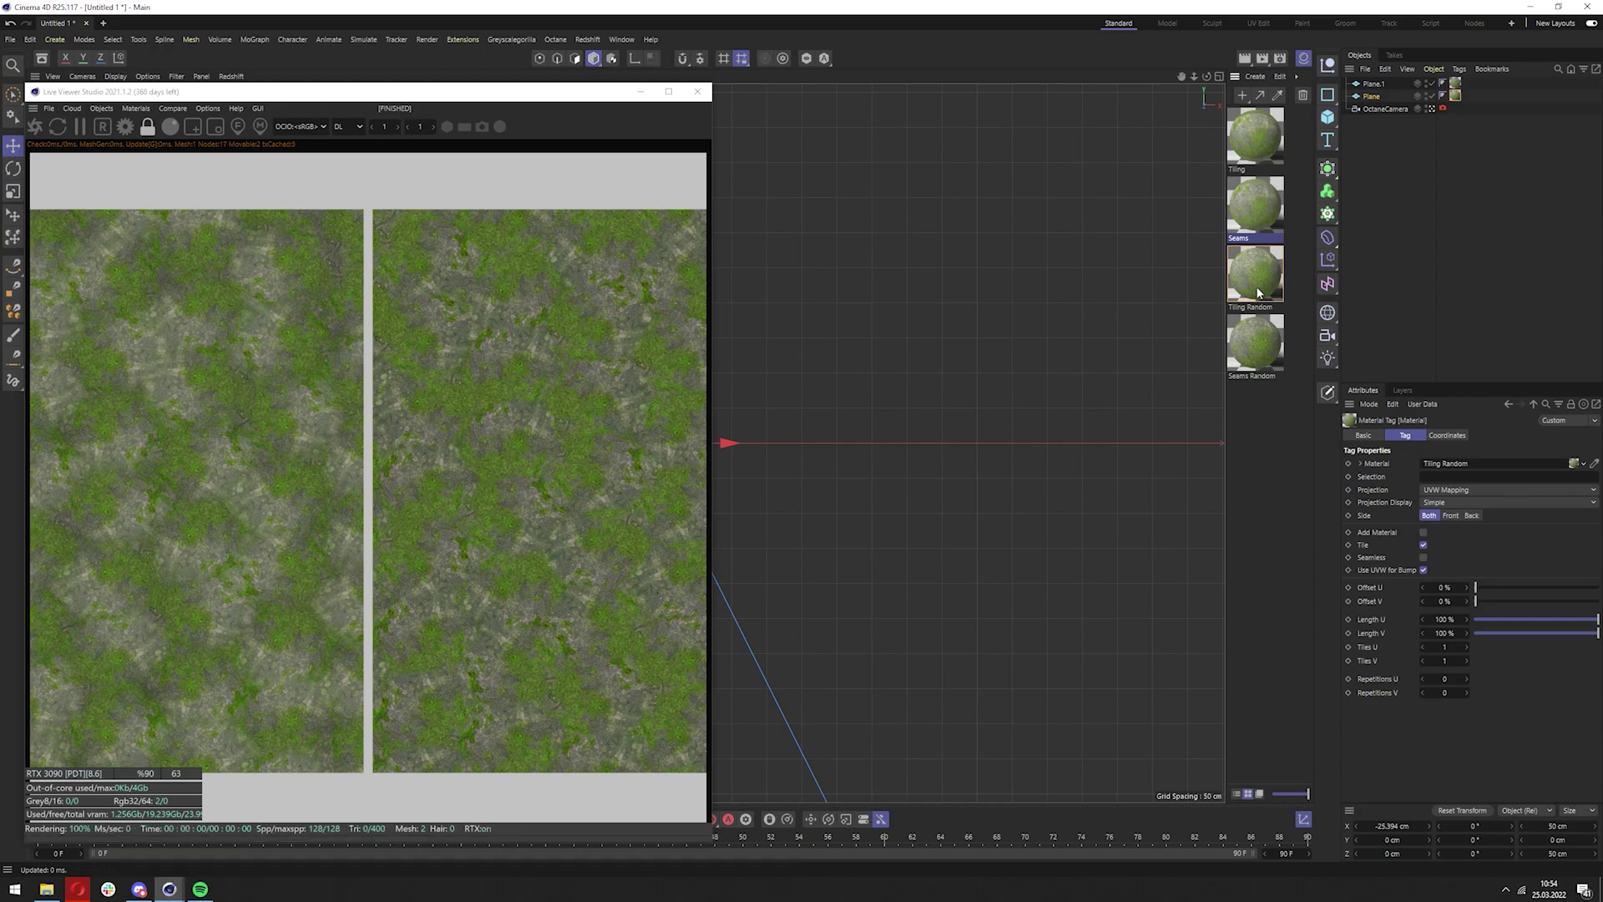
Duplicate the Tiling material, apply the copy to the right-hand plane and the original Tiling material to the left-hand plane
click(1244, 476)
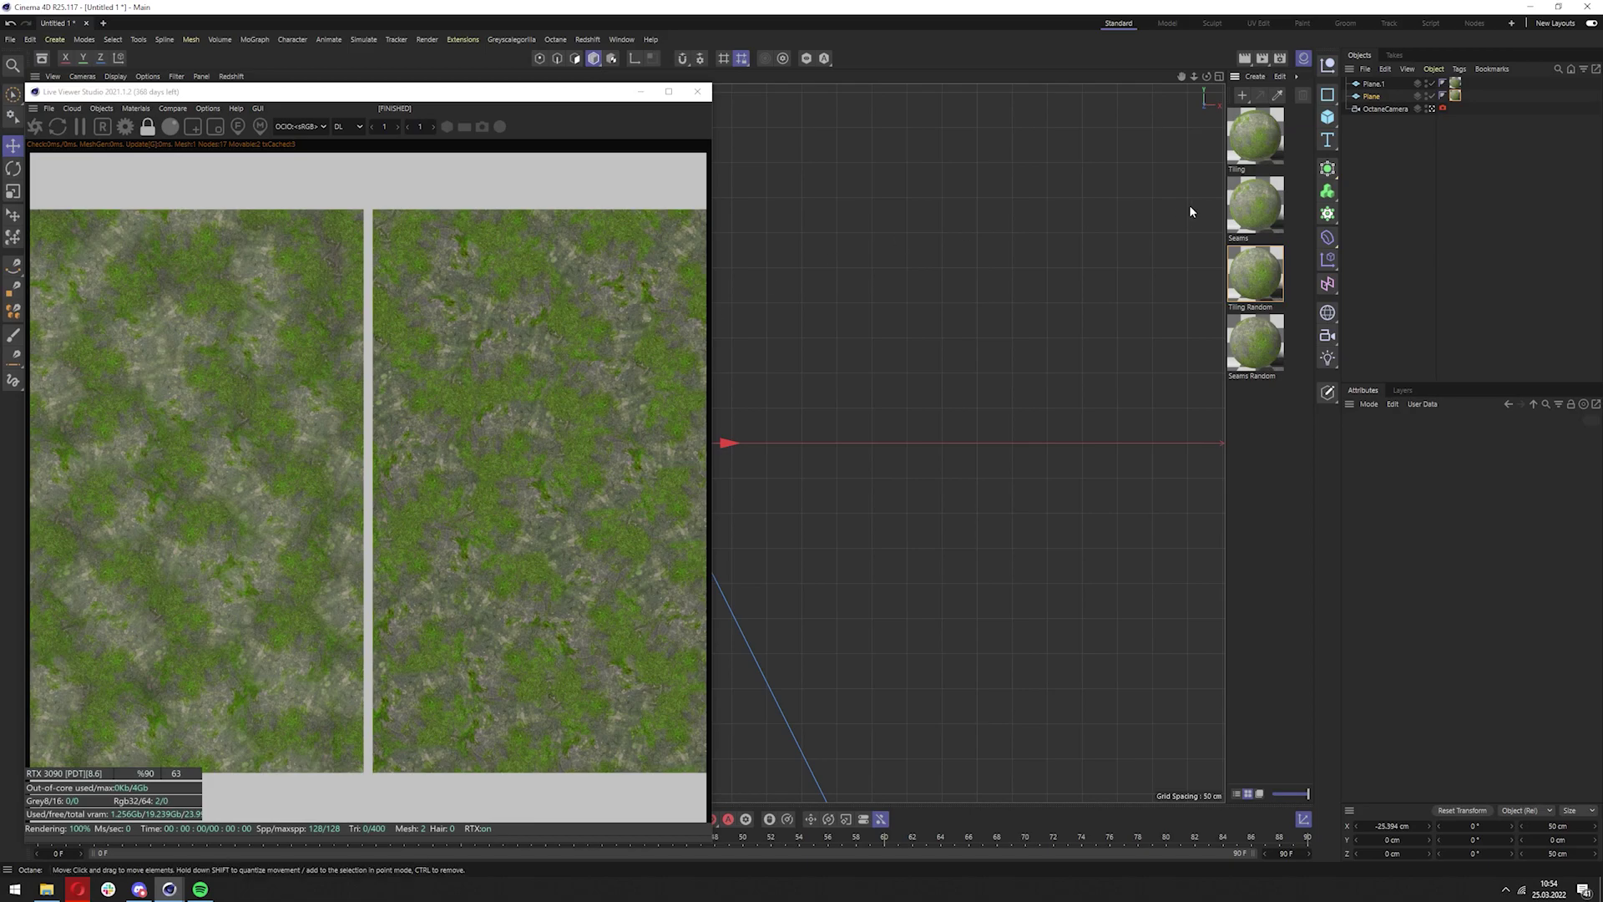
ctrl+drag(1242, 138, 1252, 459)
drag(1121, 404, 506, 432)
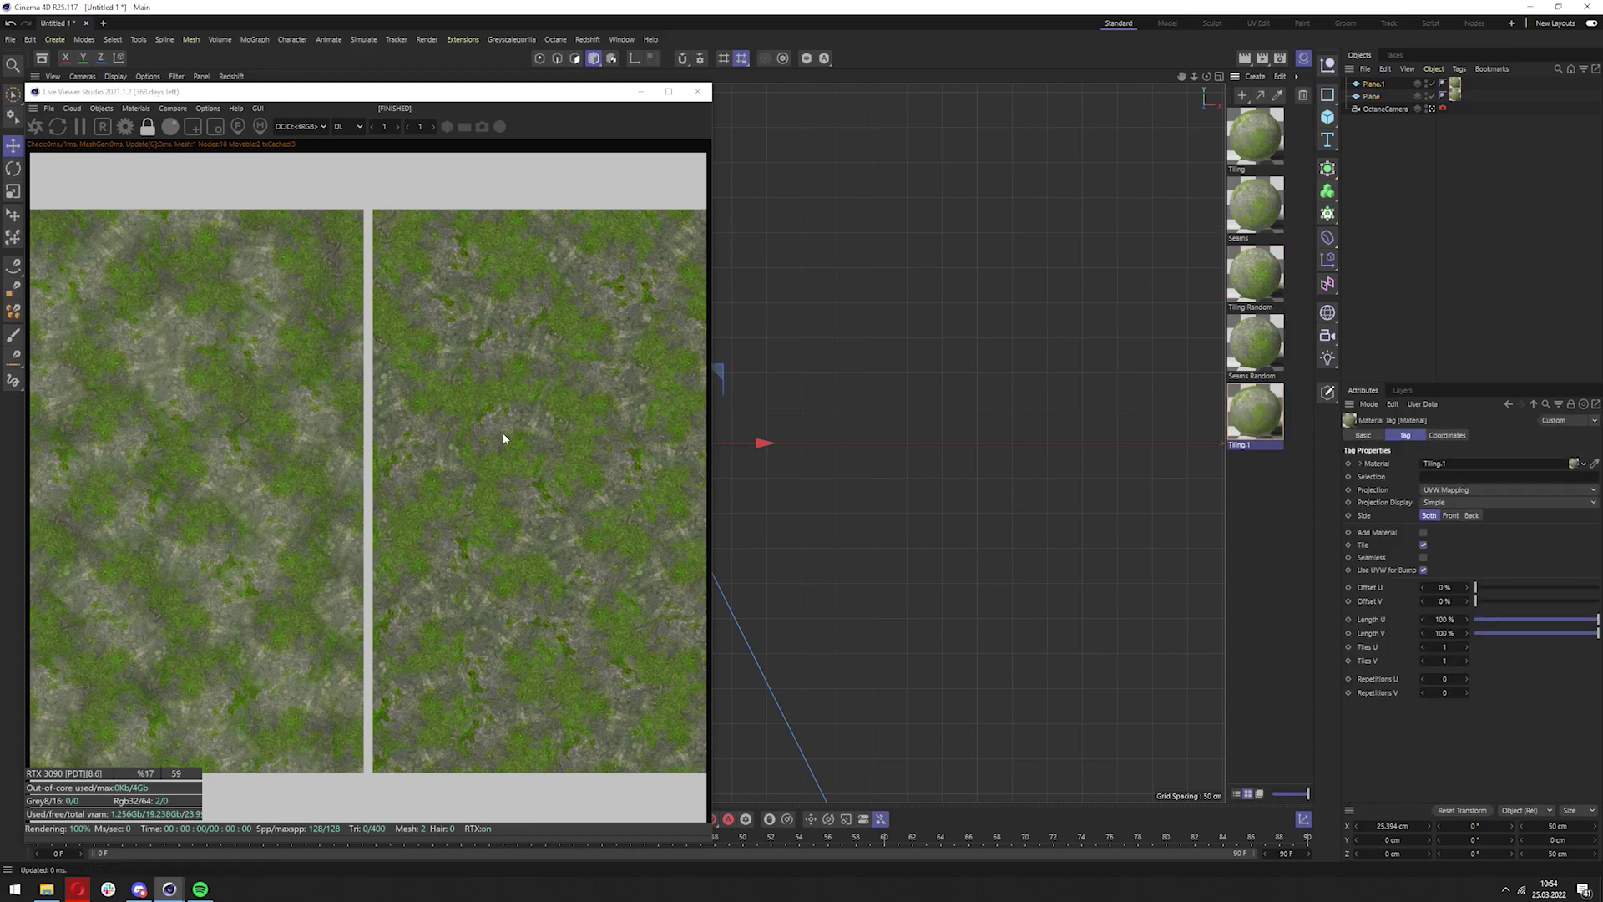
drag(1255, 136, 275, 334)
Open the duplicated Tiling material's node graph and insert a Chaos node between the ImageTexture and the Diffuse input
double_click(1255, 412)
drag(961, 148, 1444, 94)
click(1073, 115)
text(chaos)
drag(754, 148, 1094, 347)
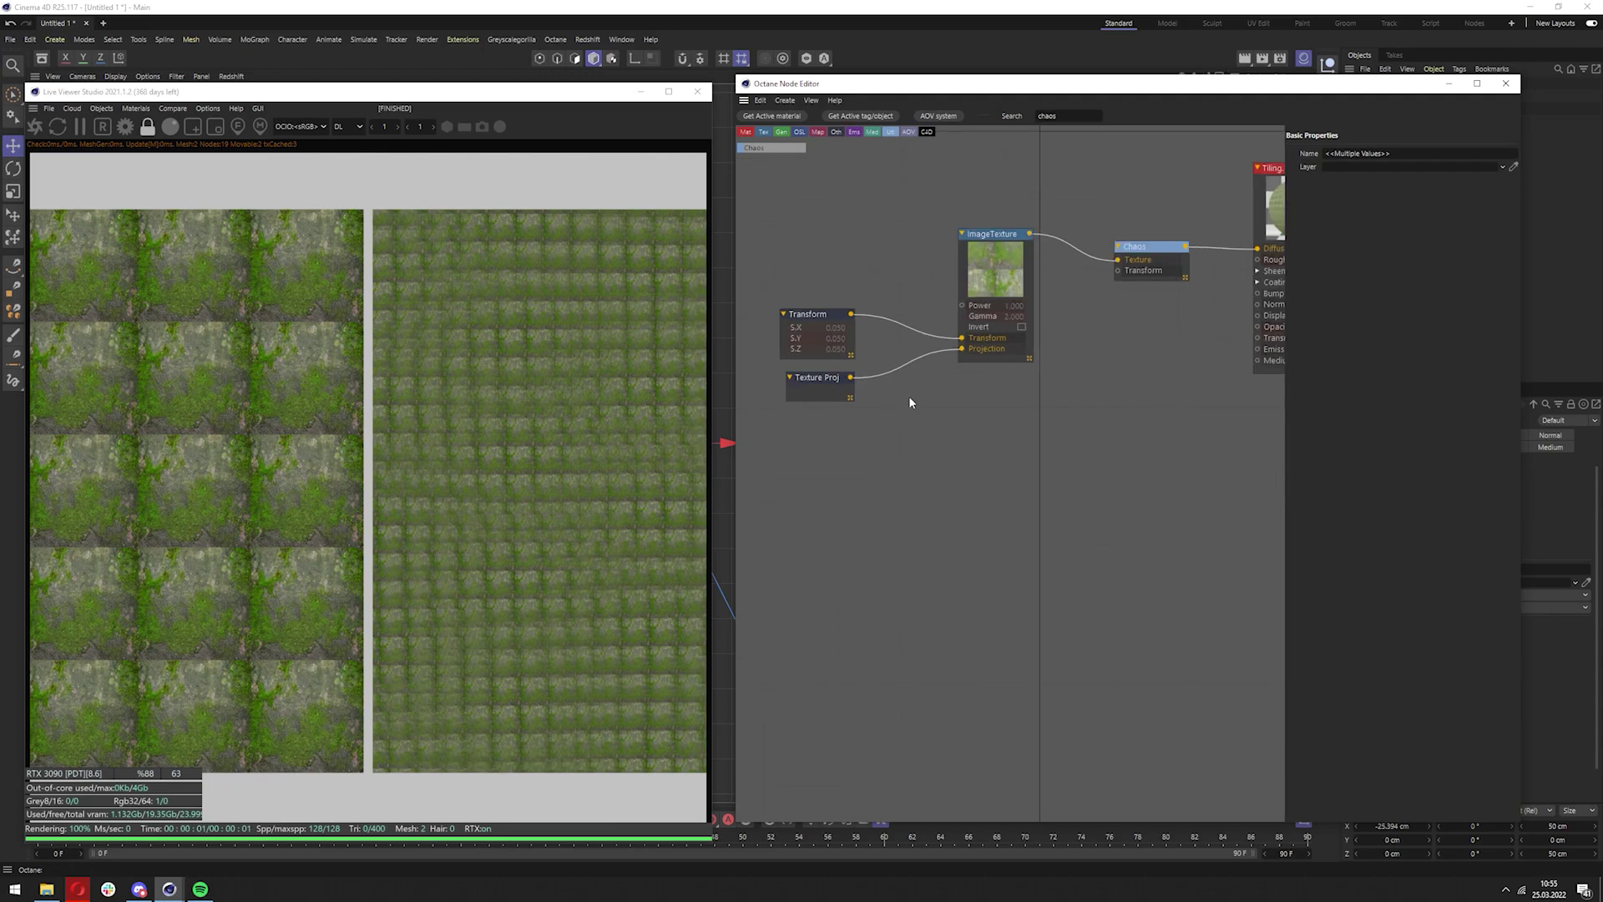
Delete the Texture Projection node and reconnect the Transform node from the ImageTexture to the Chaos node's Transform input
click(820, 424)
key(Delete)
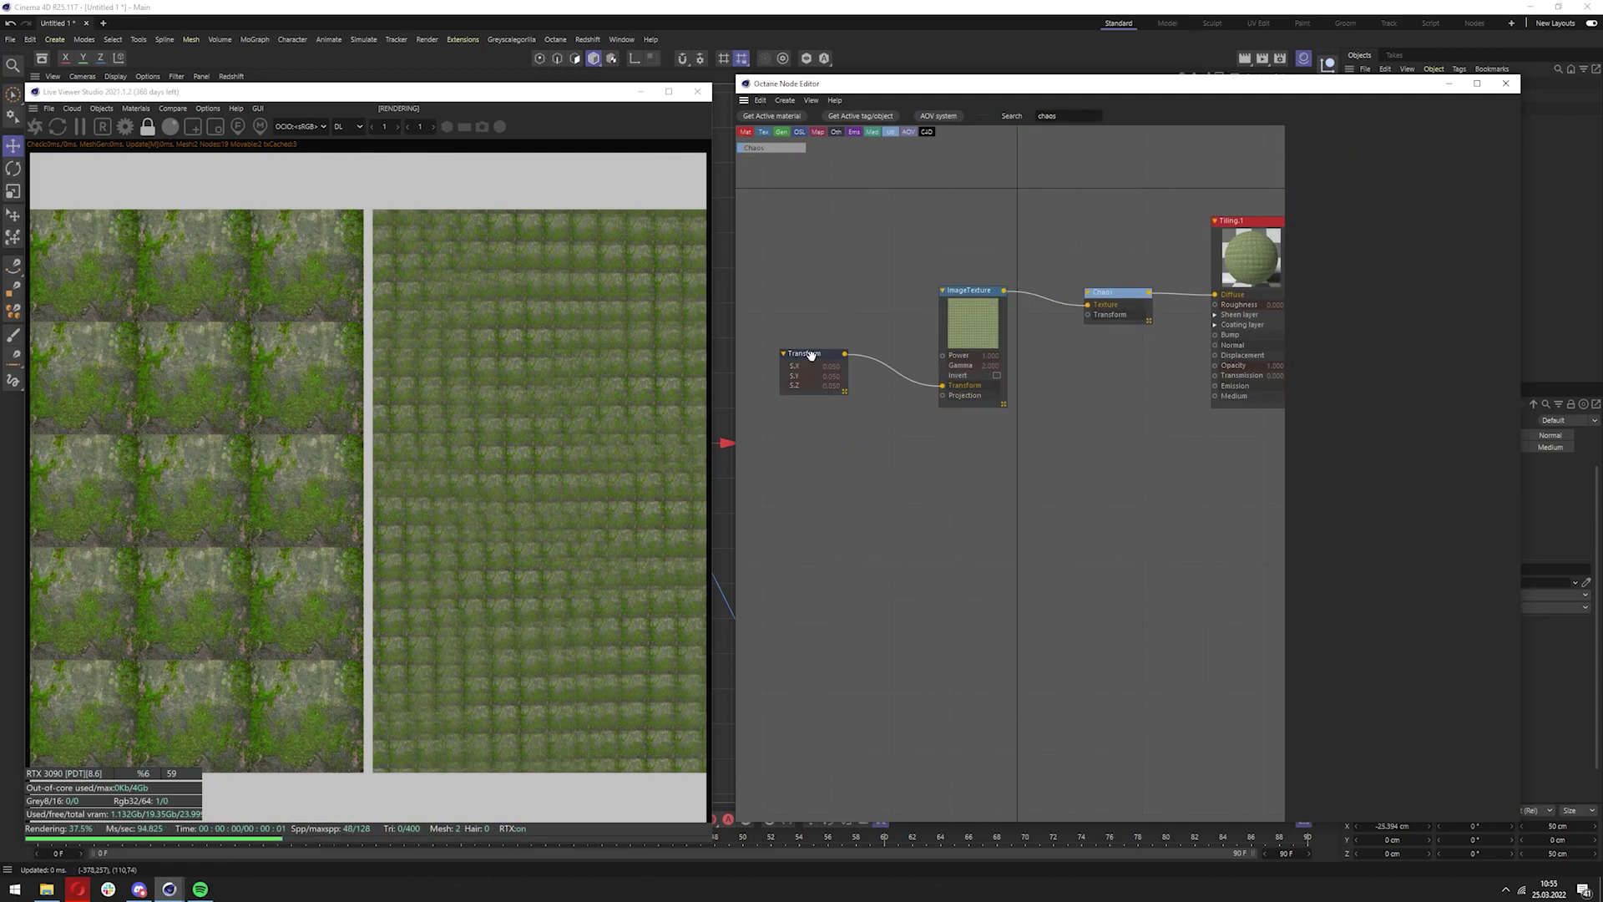
drag(804, 353, 1087, 314)
drag(904, 450, 977, 420)
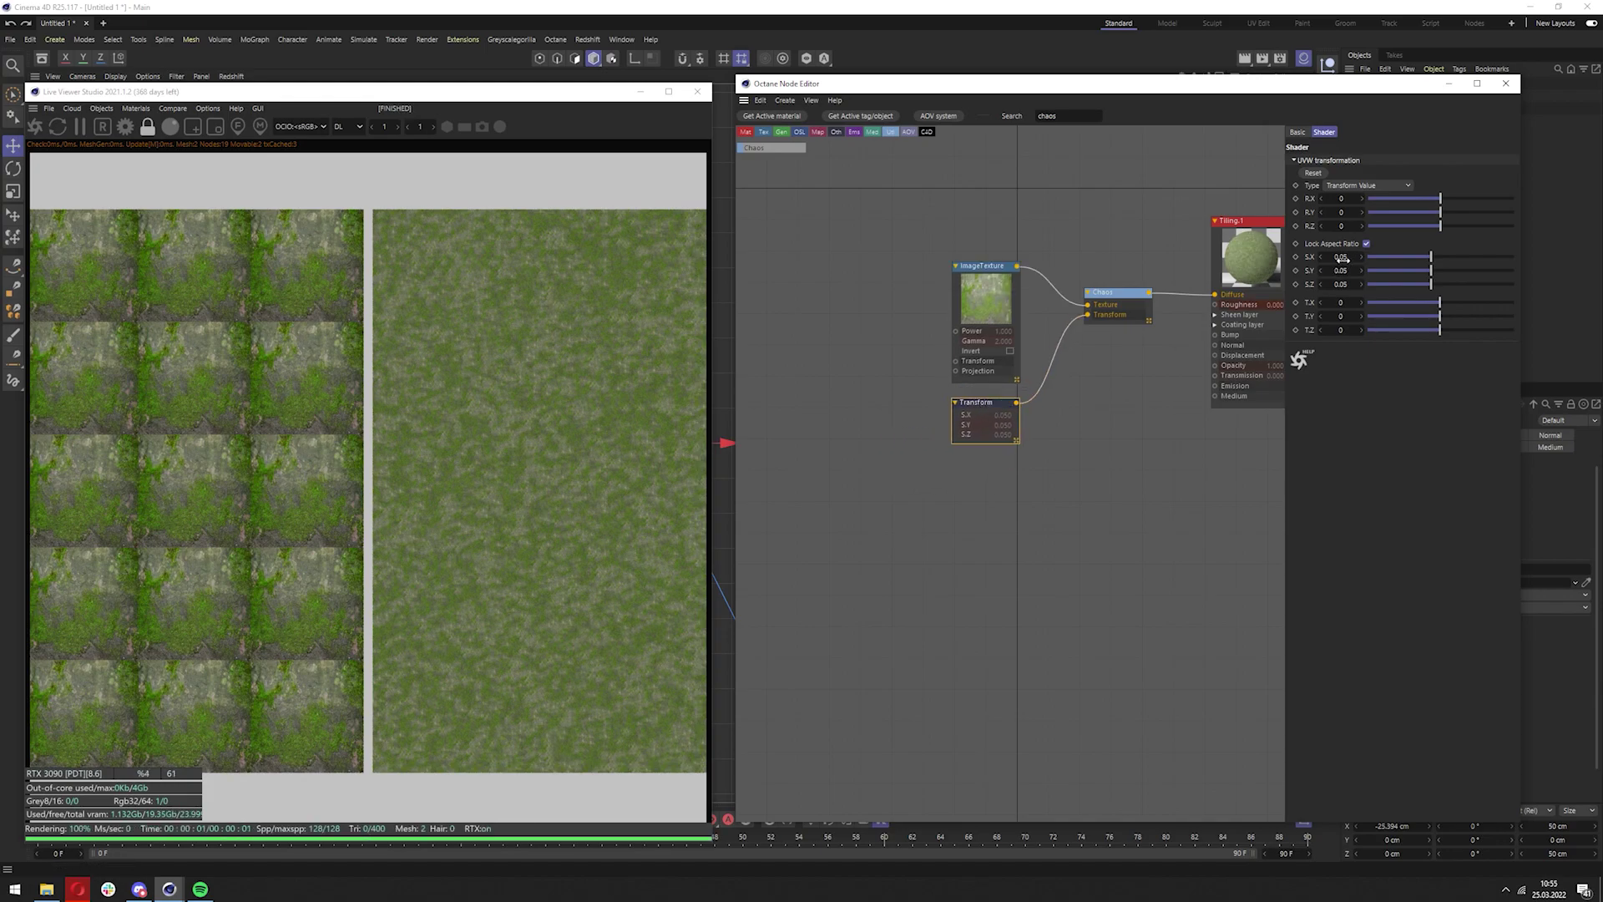
Set the Transform node's locked scale to 0.3 on all axes
double_click(1342, 258)
text(0.5)
key(Return)
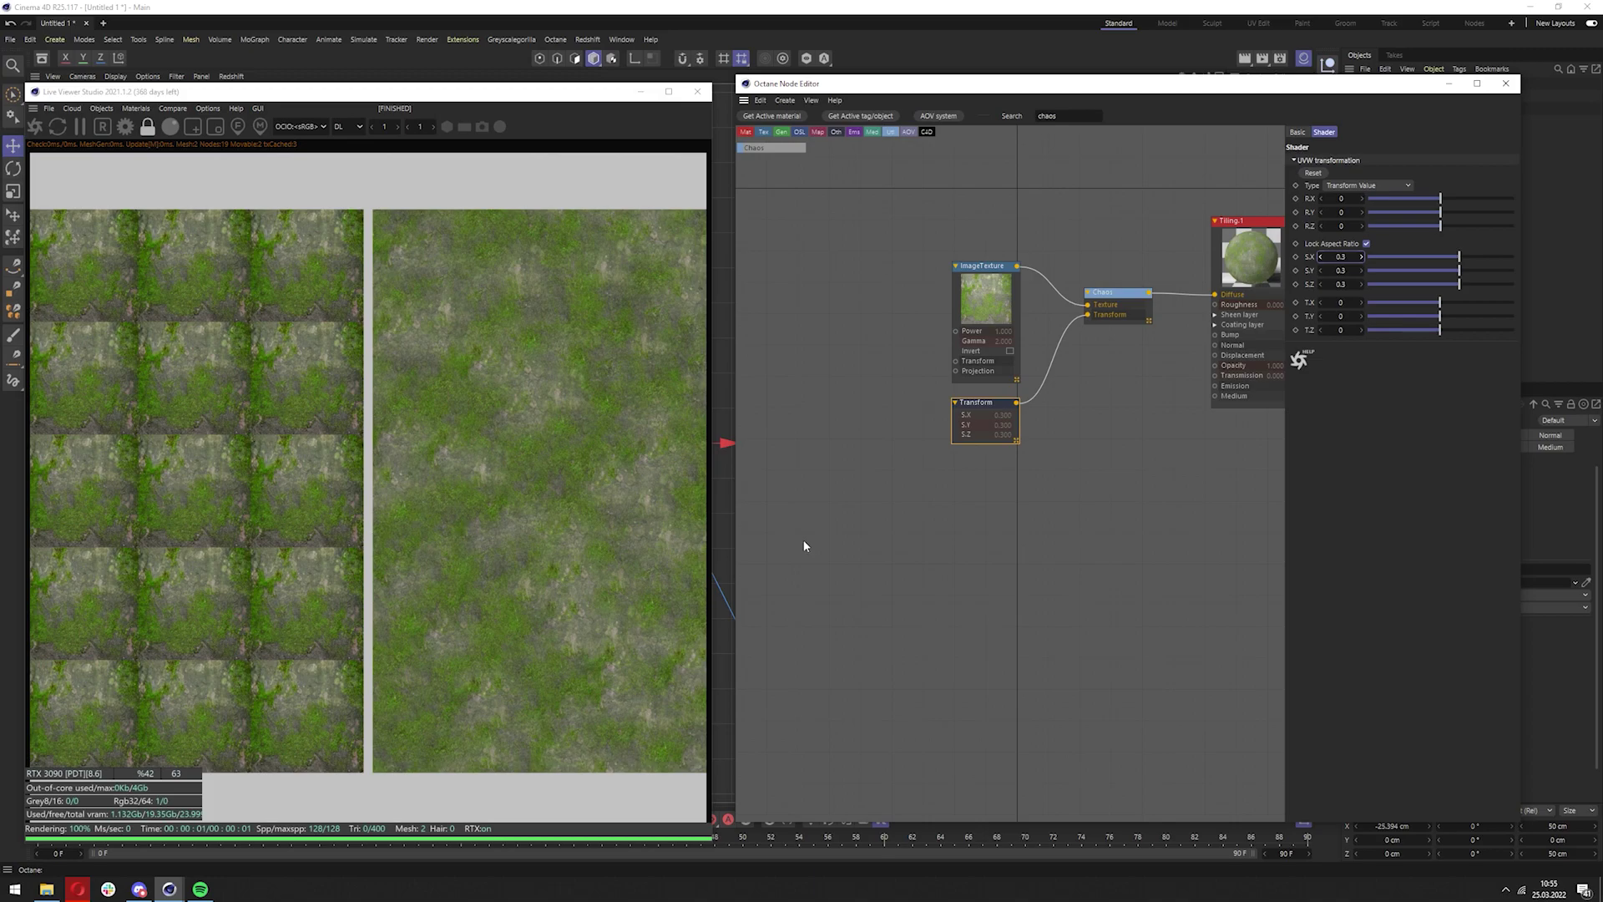
Widen the parameter area and examine the Chaos node's tile, blending and rotation settings alongside the Transform node's values
click(1117, 293)
drag(1286, 372, 1181, 383)
middle_drag(1090, 412, 962, 441)
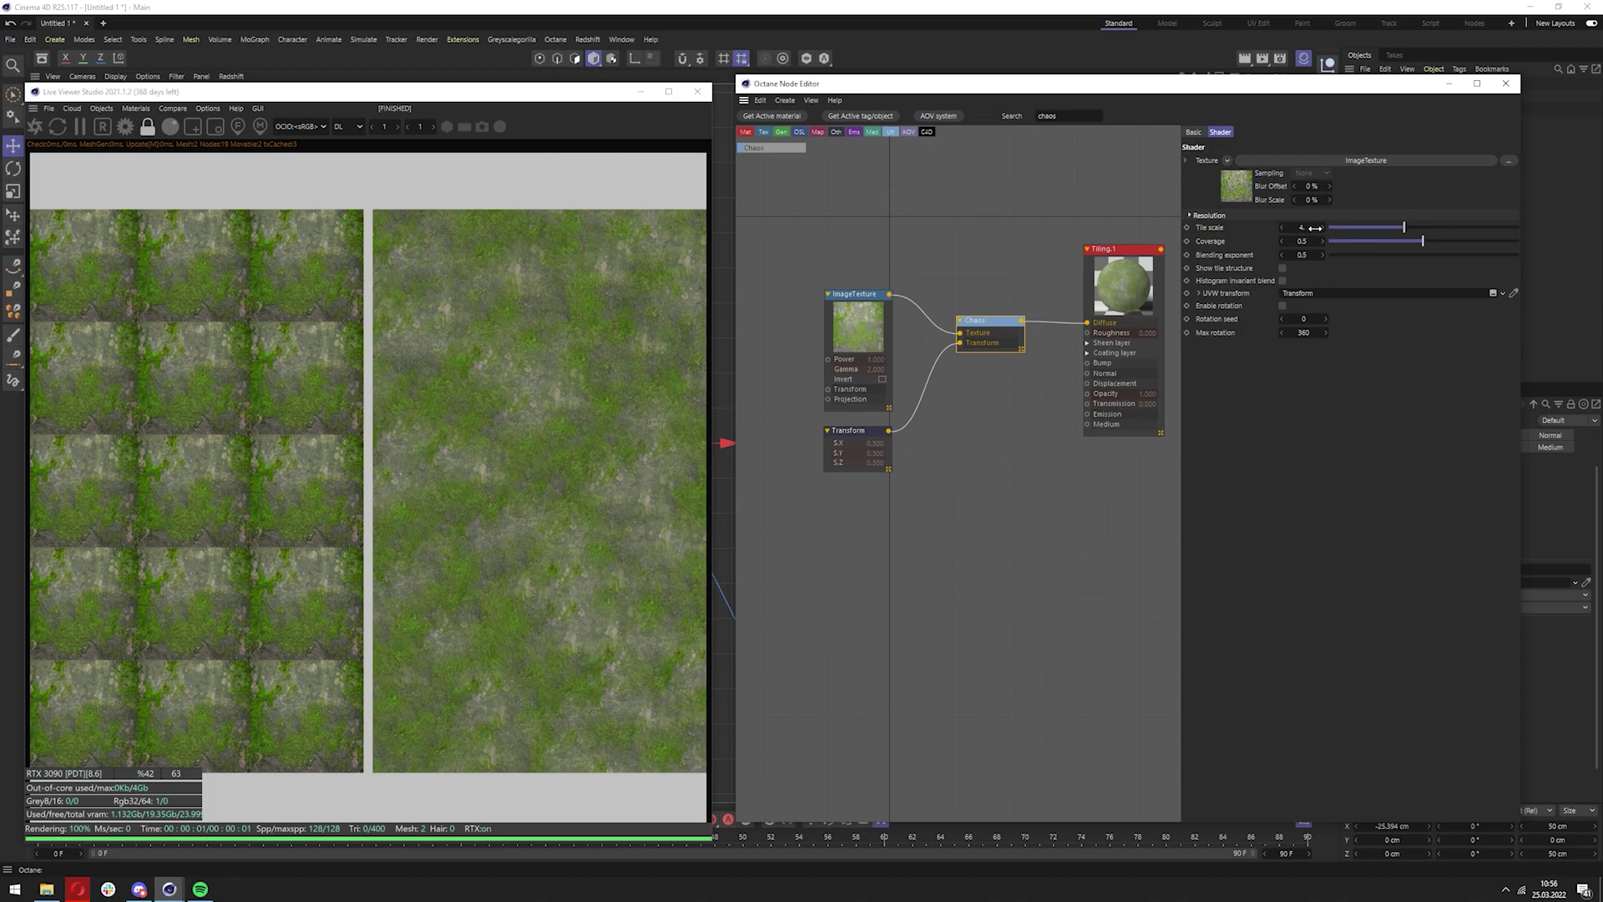
drag(1207, 227, 1303, 242)
key(ctrl+z)
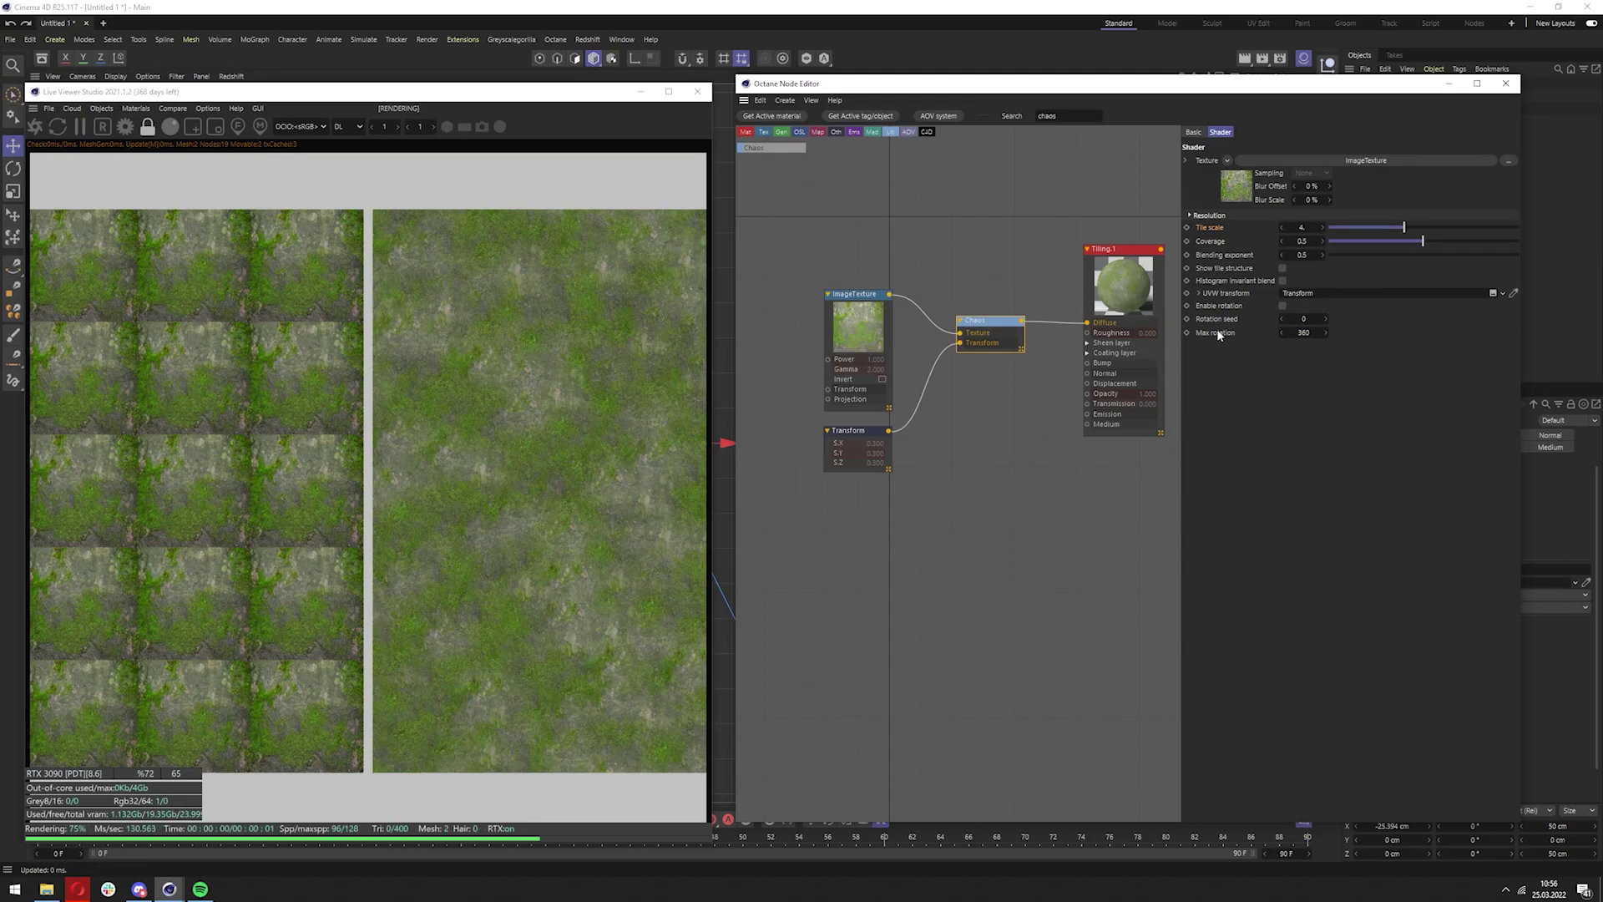
click(845, 434)
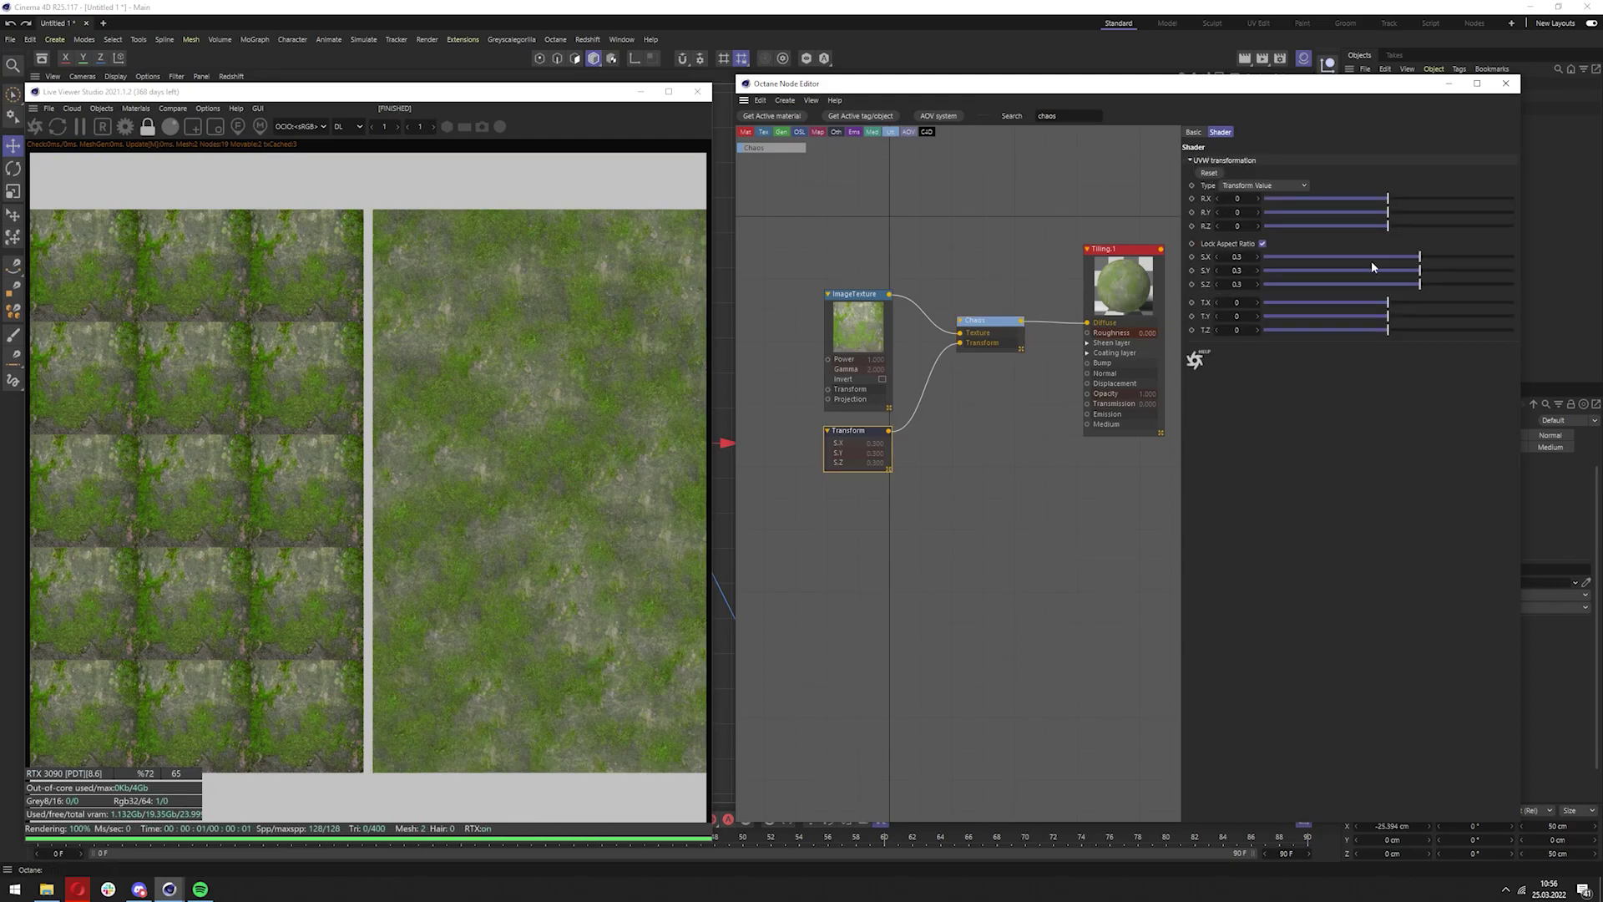
click(986, 330)
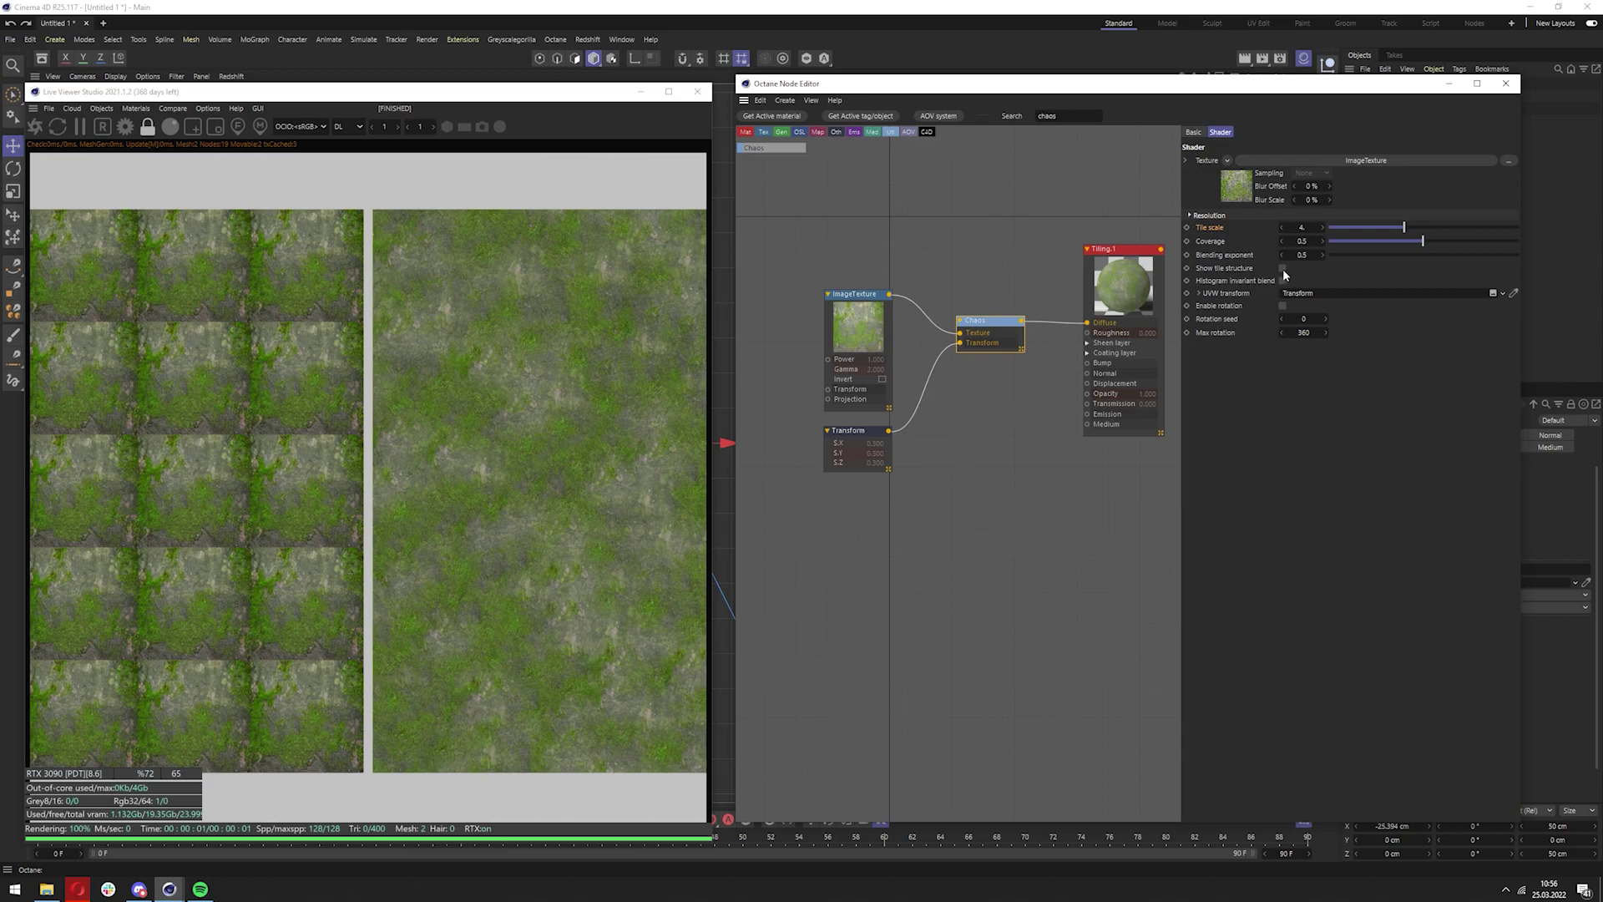
Preview the Chaos node's tile structure and raise its tile scale to about 4.96
click(1283, 268)
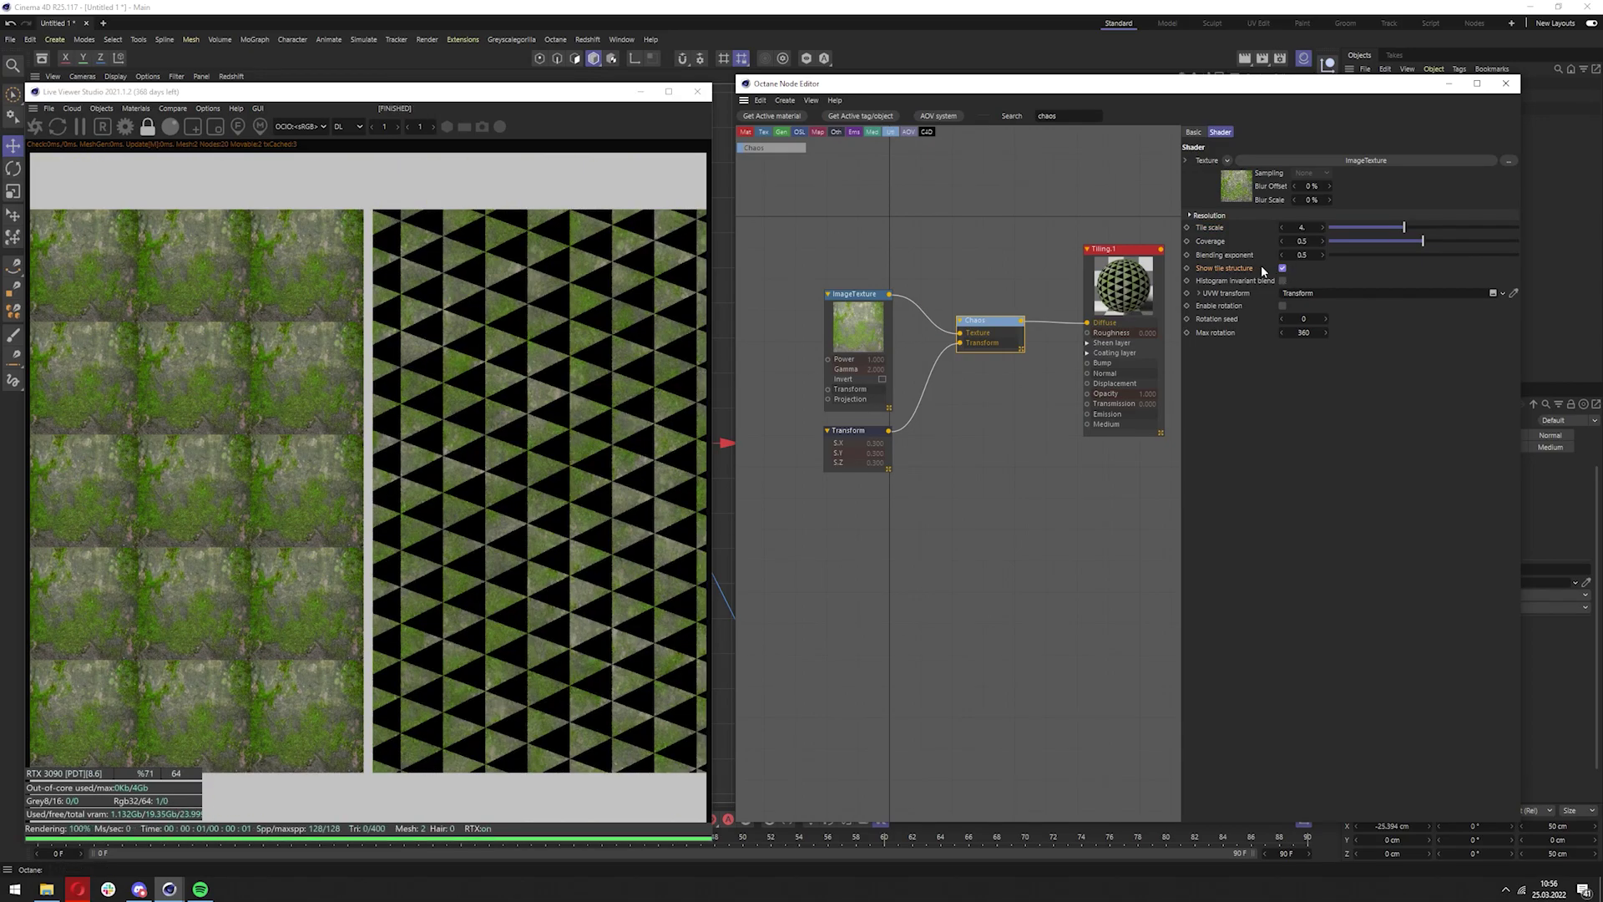
mouse_move(1411, 227)
mouse_down()
mouse_move(1335, 225)
mouse_move(1442, 227)
mouse_move(1422, 227)
mouse_up()
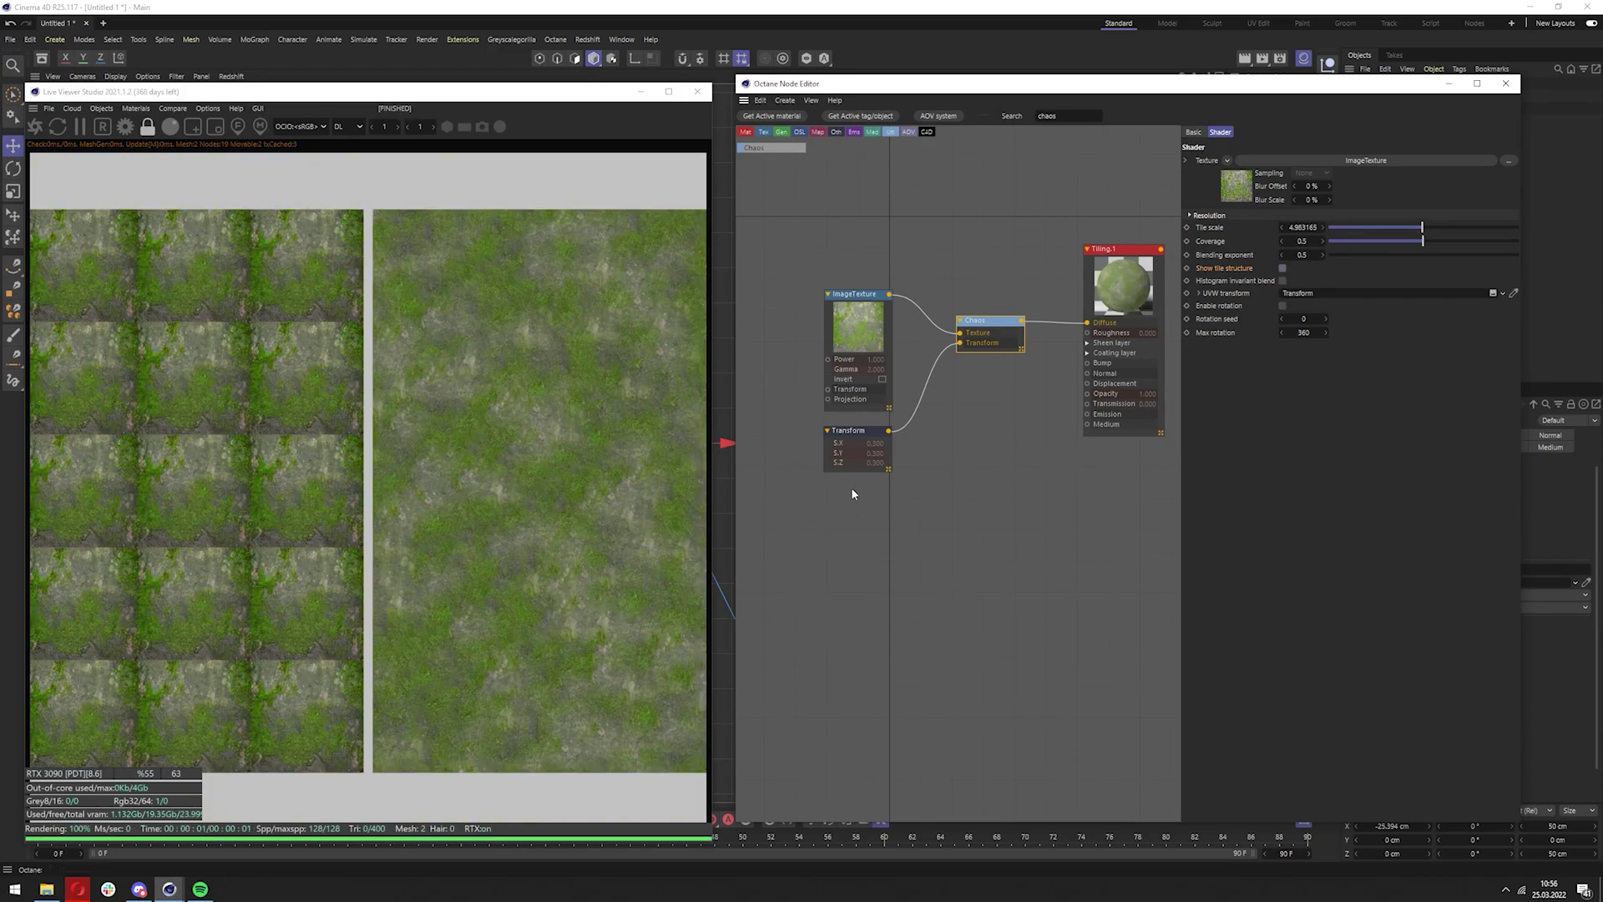
Set the Chaos node's tile scale and coverage to 0 and its blending exponent to 16
click(842, 431)
click(974, 347)
drag(1435, 225, 1301, 239)
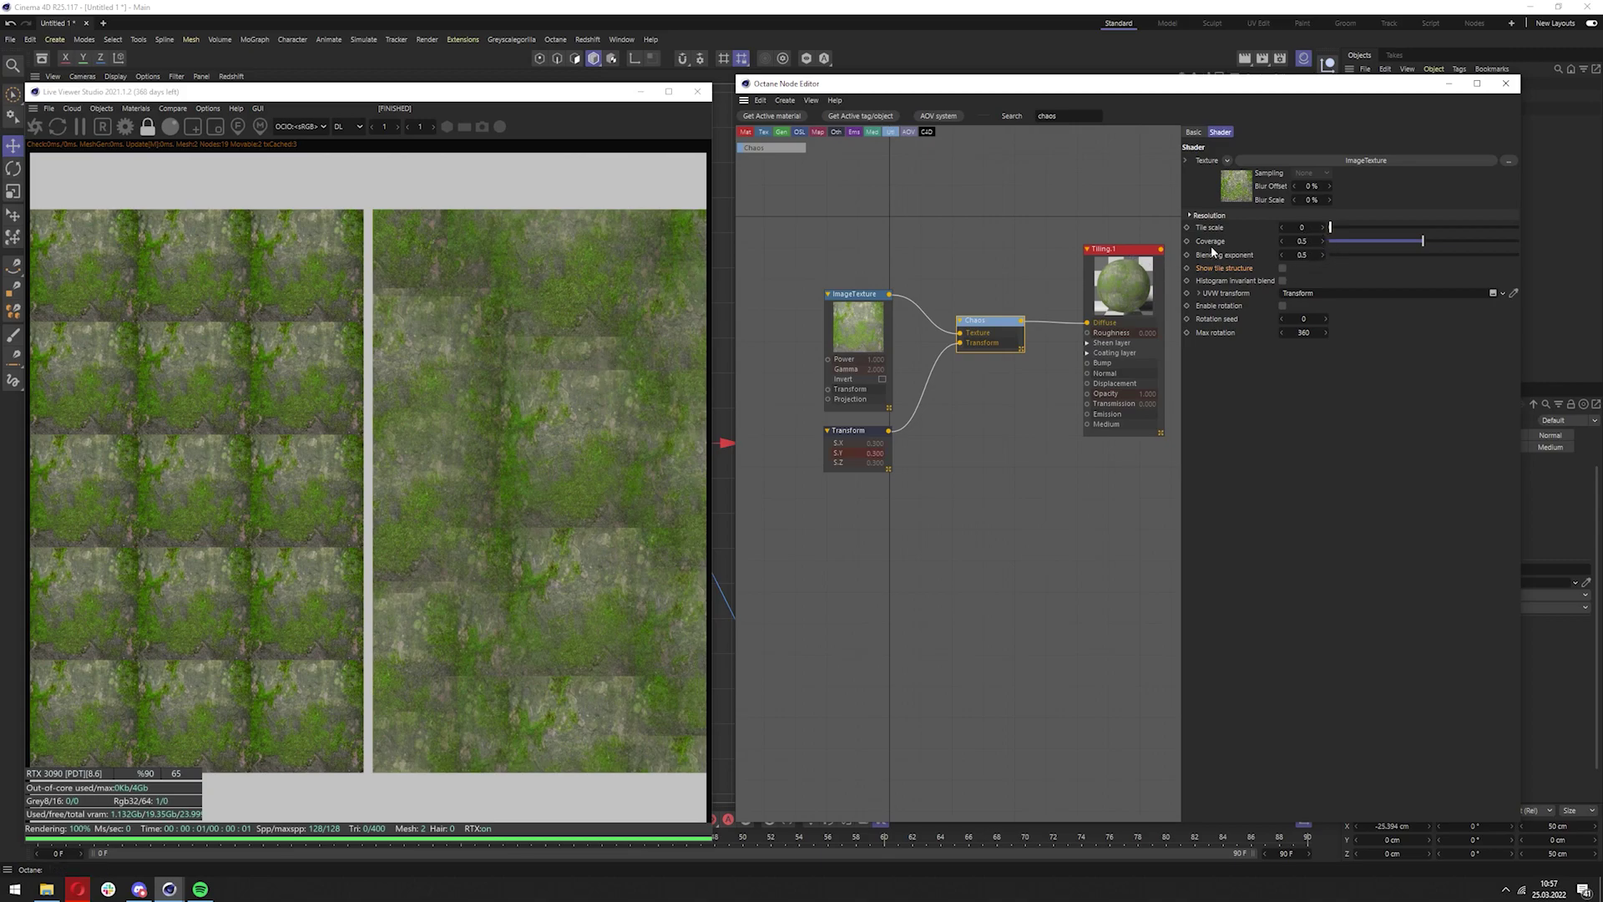
mouse_move(1288, 242)
mouse_down()
mouse_move(1360, 243)
mouse_move(1276, 253)
mouse_up()
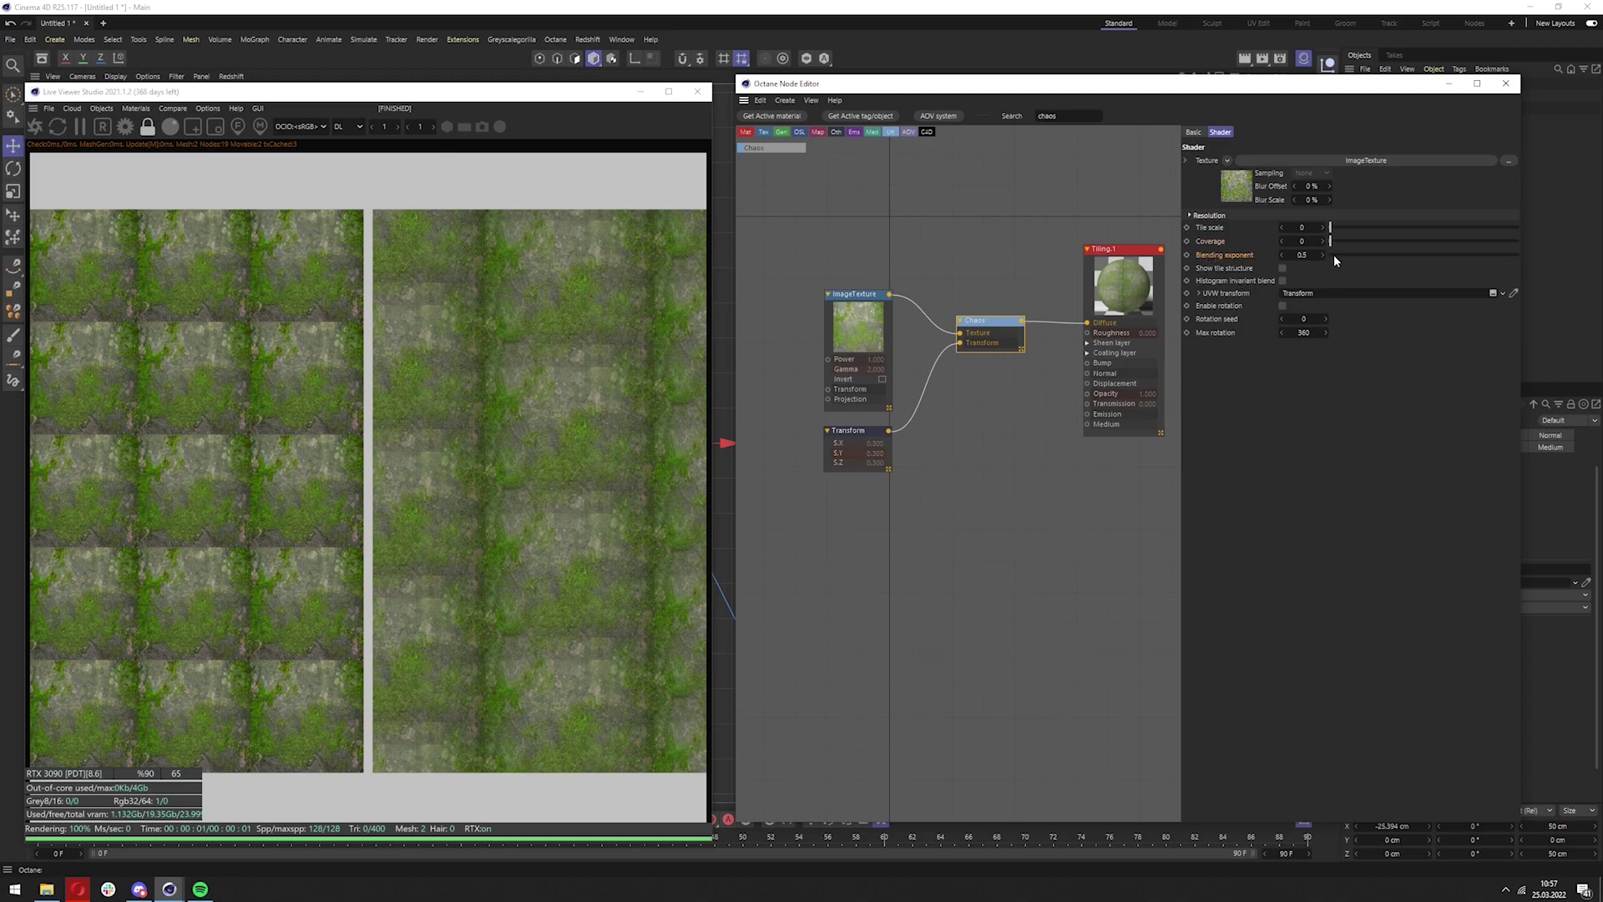
drag(1311, 256, 1294, 256)
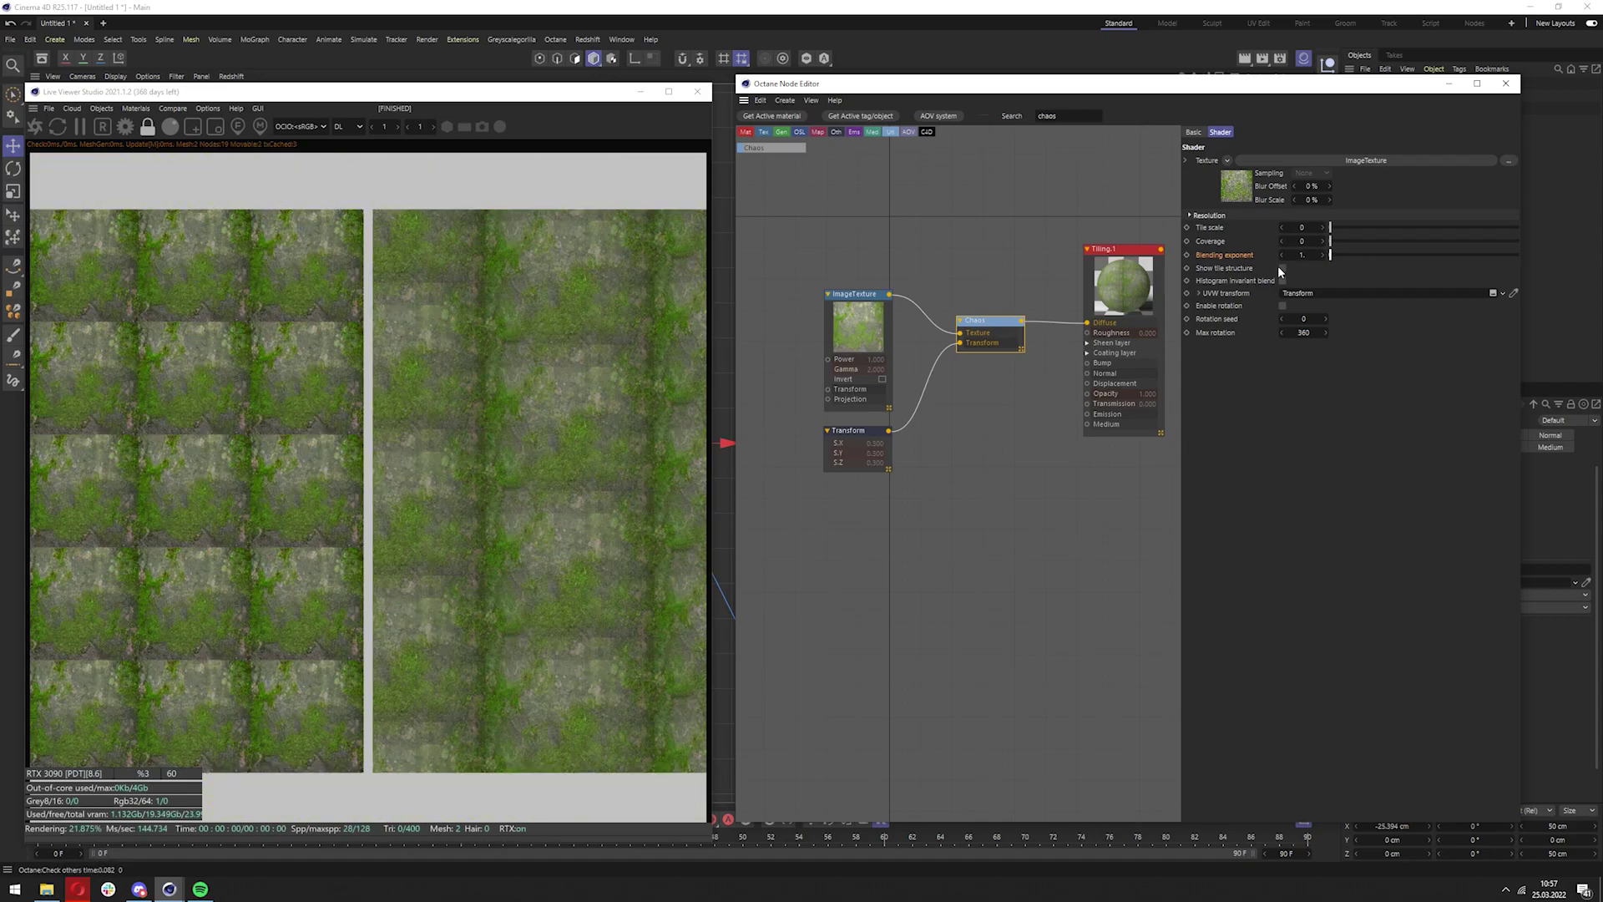
drag(1330, 255, 1571, 261)
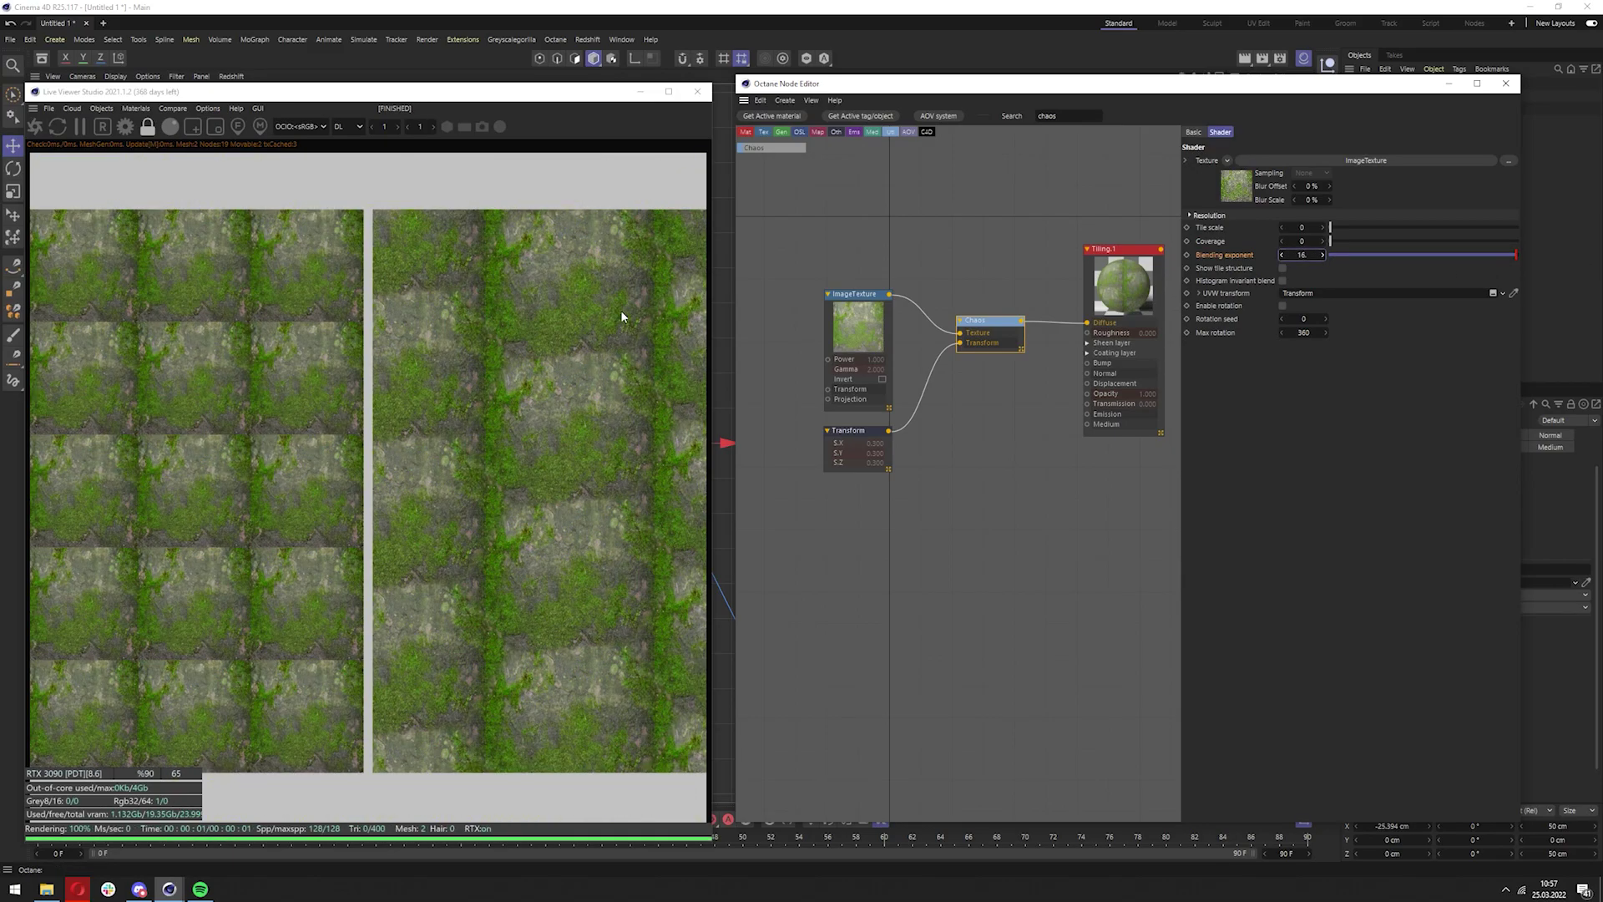
Set the Transform node's locked scale to 0.23 on all axes
click(852, 431)
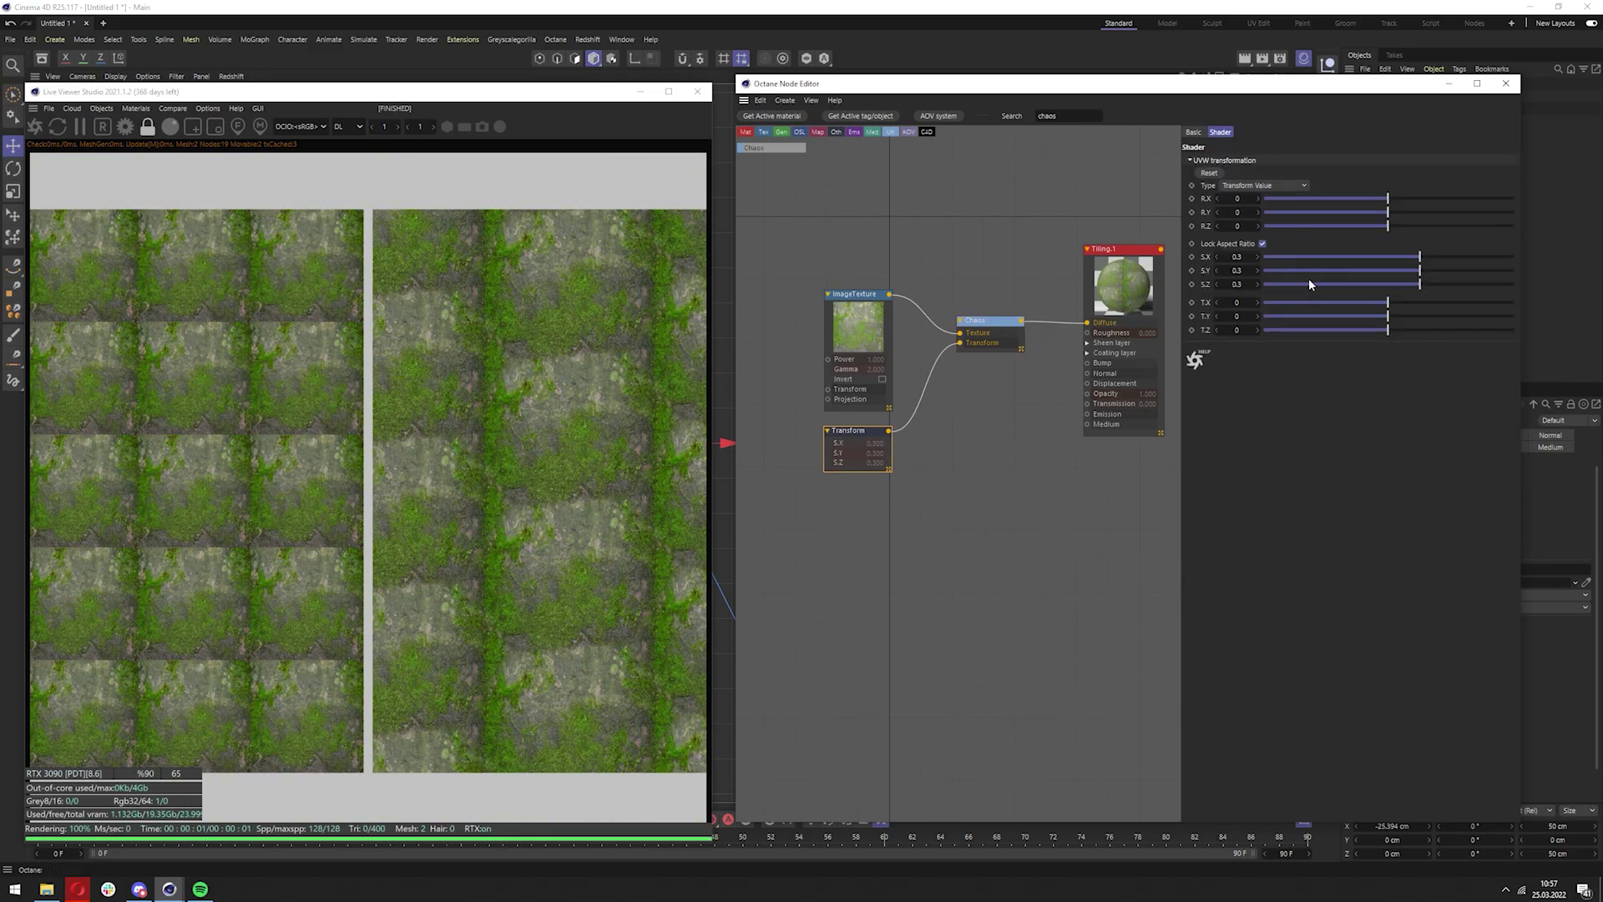
click(1239, 258)
text(0.2)
key(Return)
text(0.22)
key(Return)
key(Return)
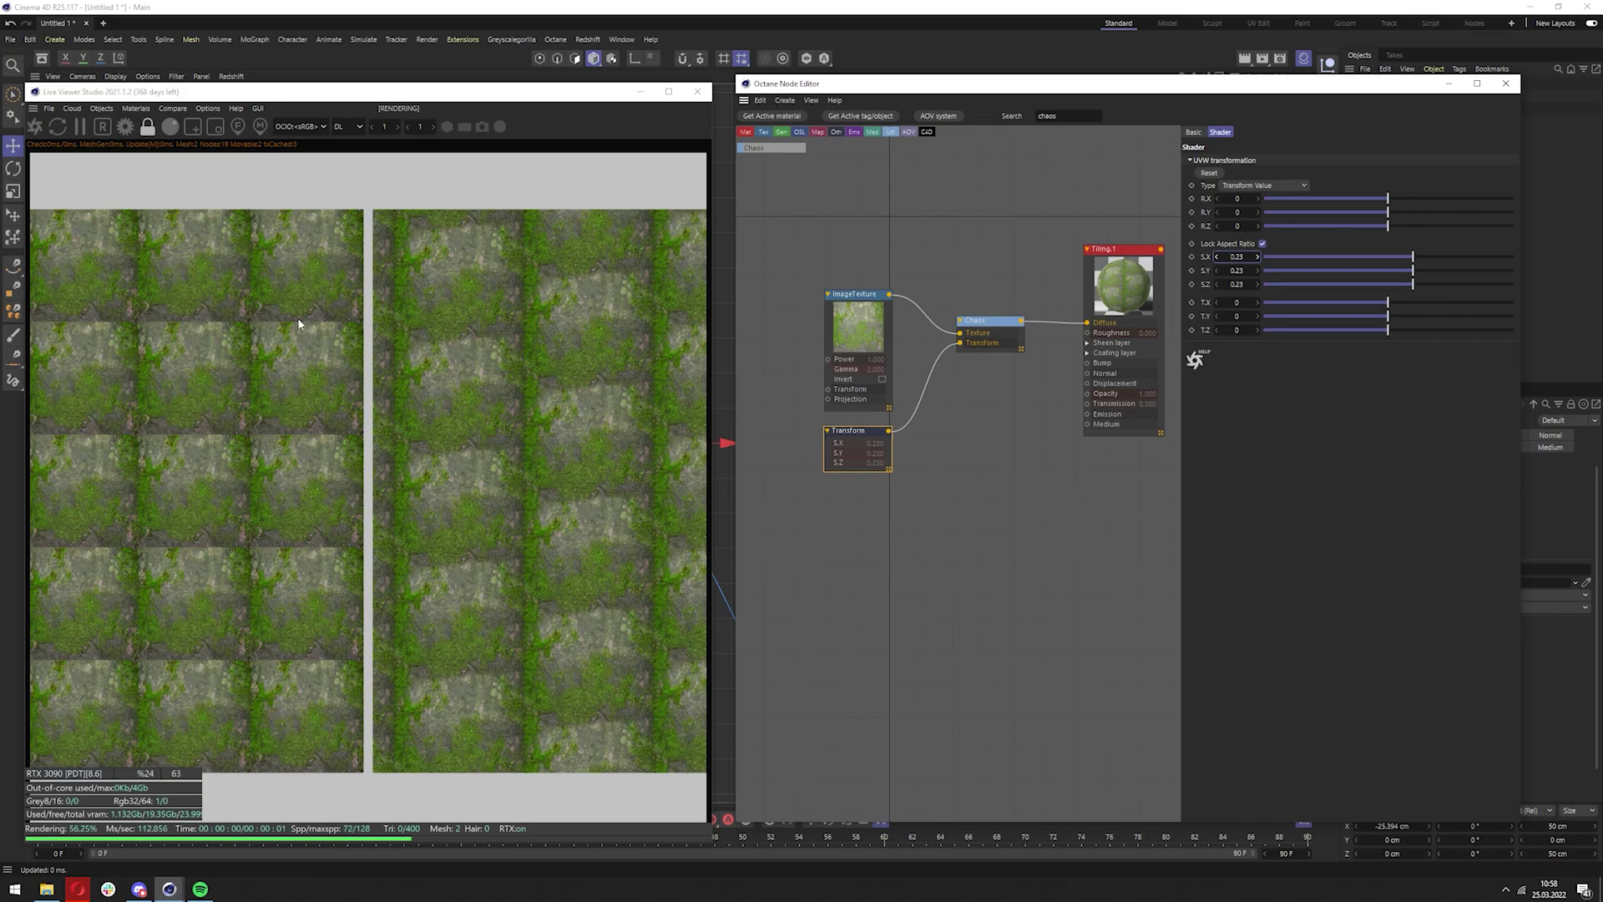
Enable rotation on the Chaos node with a max rotation of 360
click(1006, 344)
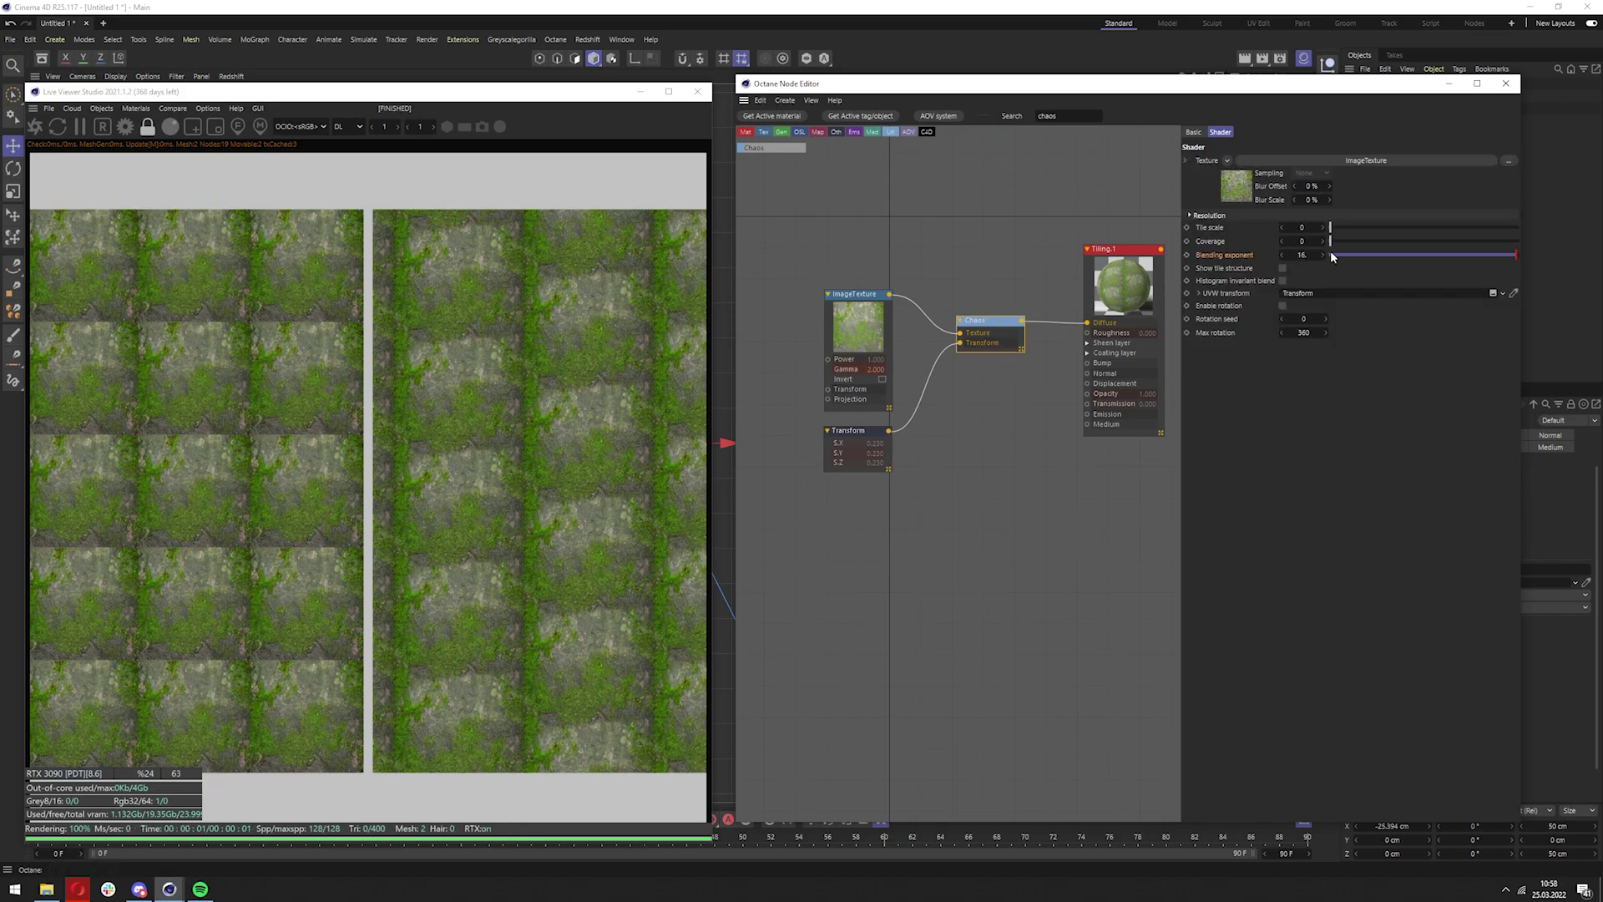
click(1283, 306)
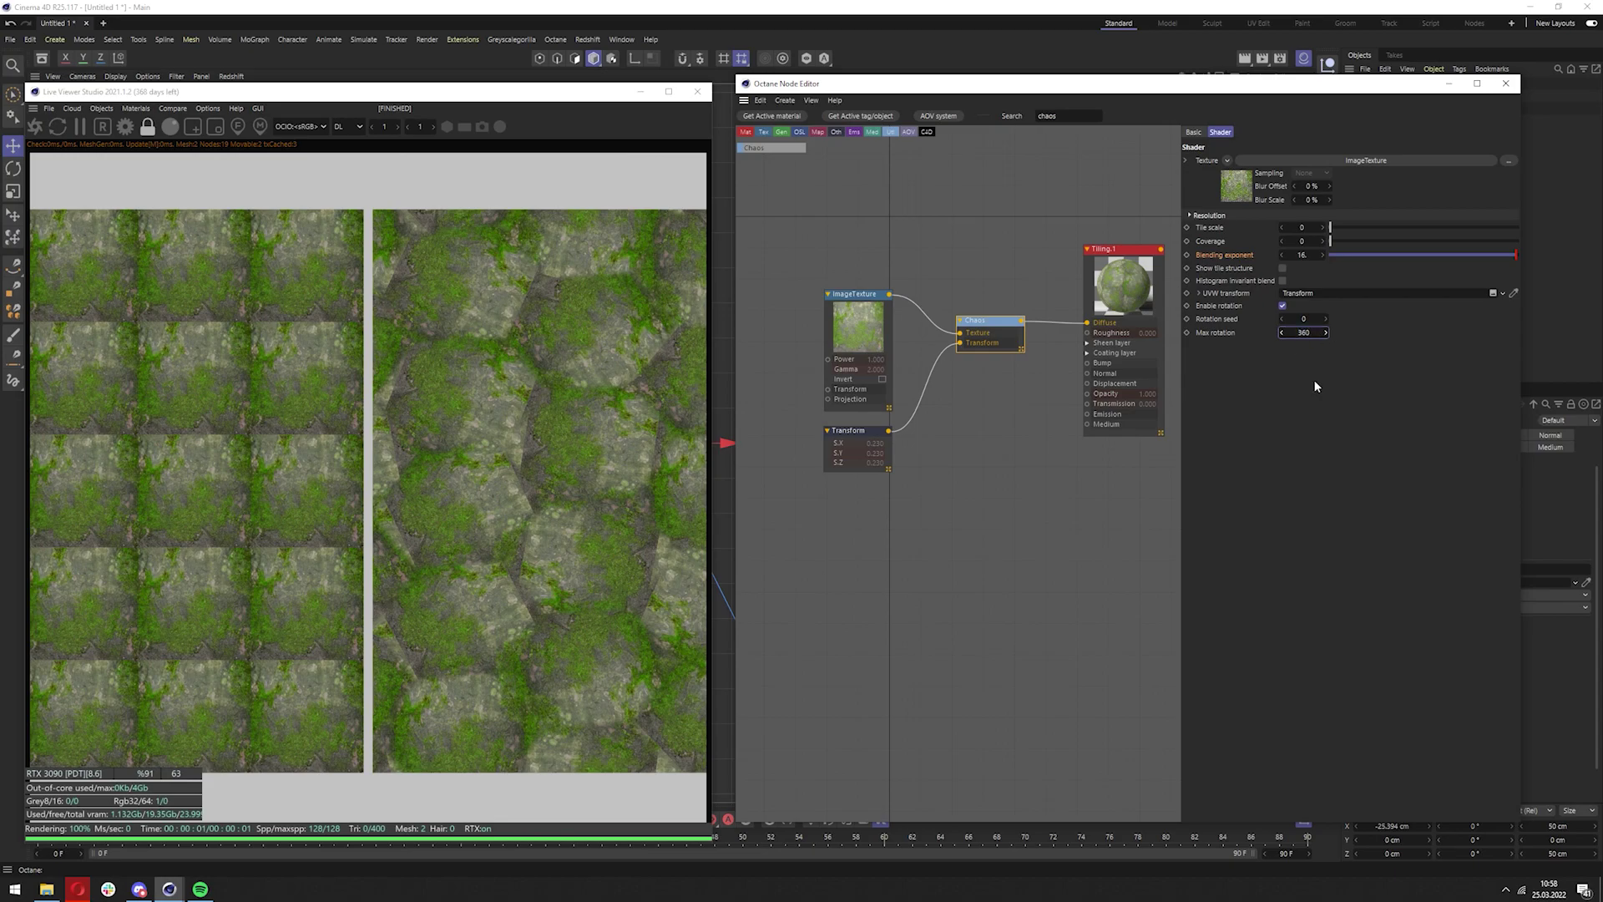
key(Return)
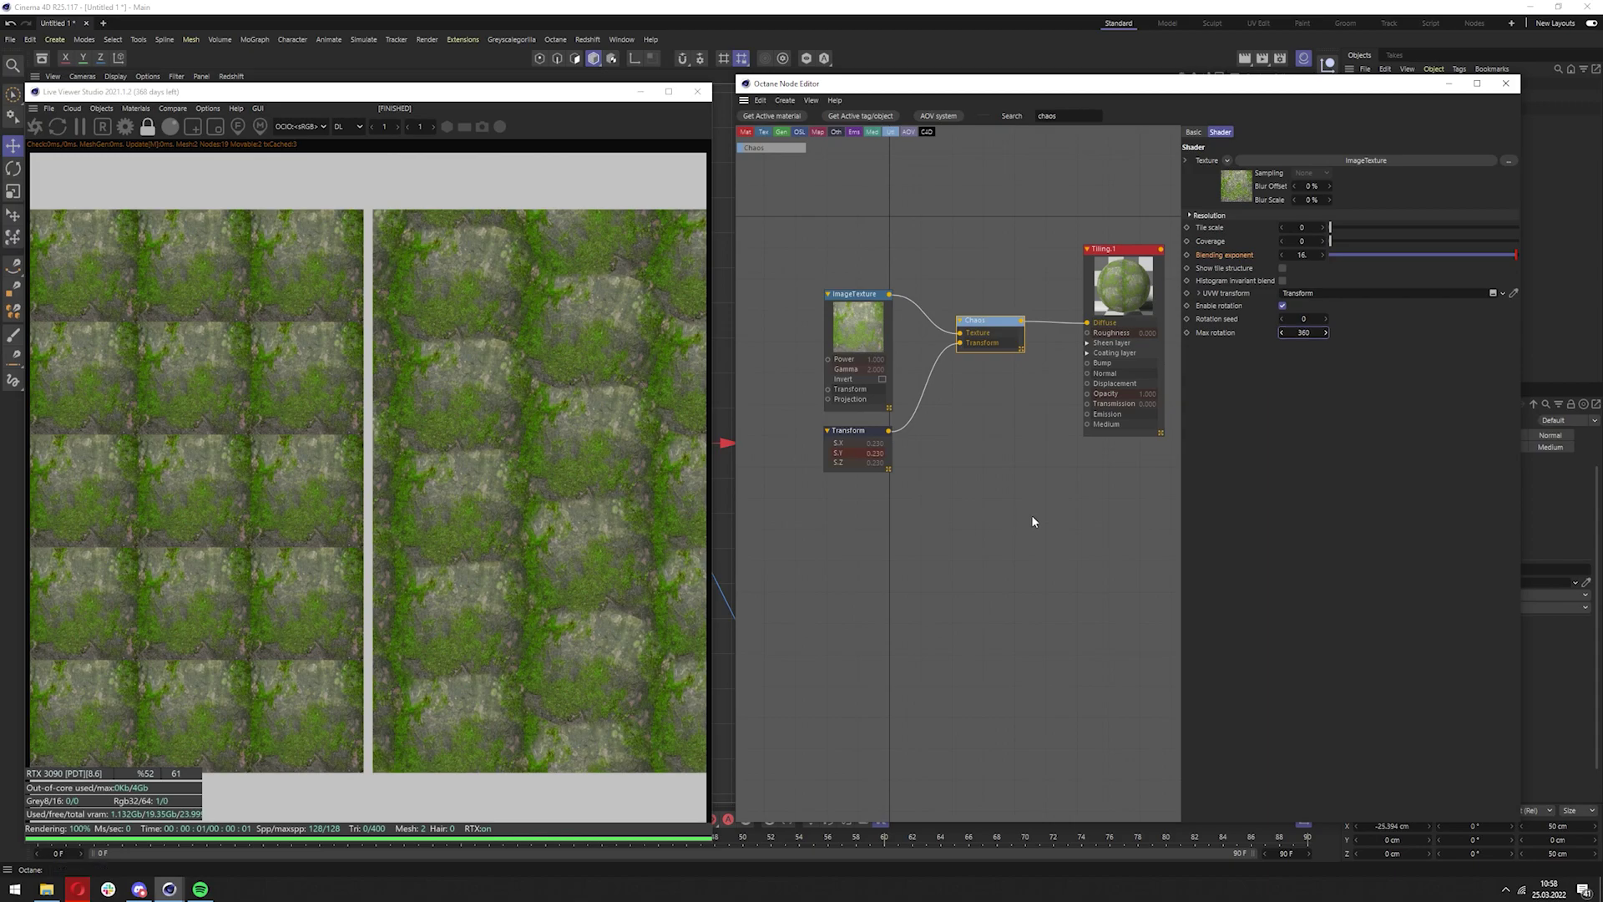
key(Return)
Try a series of increasing rotation seeds on the Chaos node and reset the seed to 0
click(1324, 319)
click(1324, 318)
click(1324, 319)
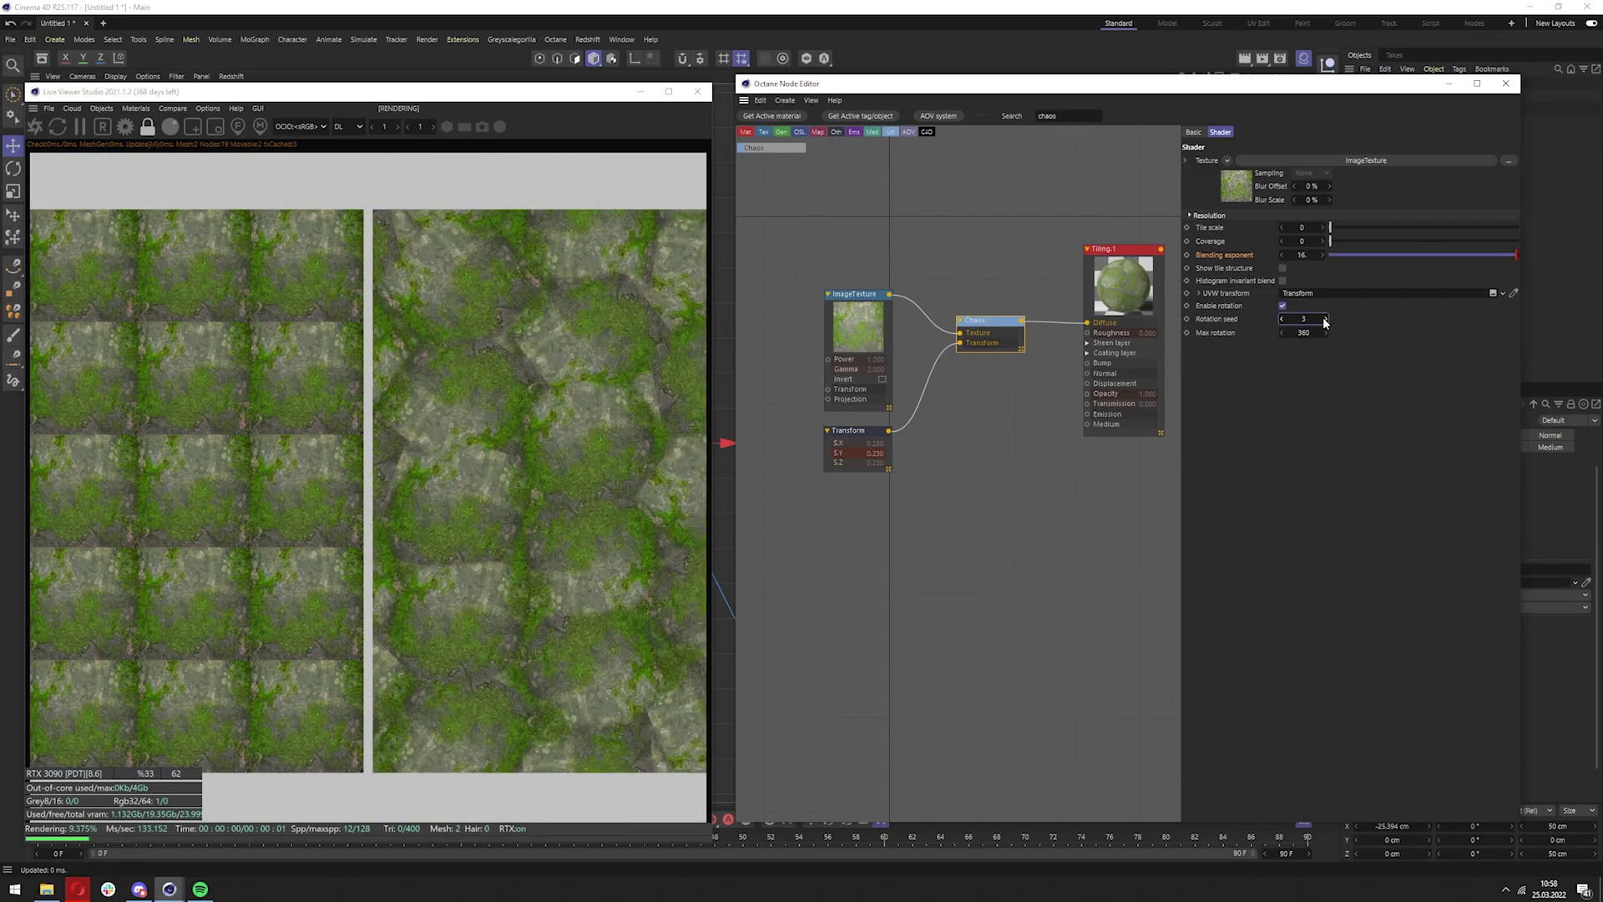
click(1325, 319)
click(1325, 318)
click(1326, 319)
click(1325, 319)
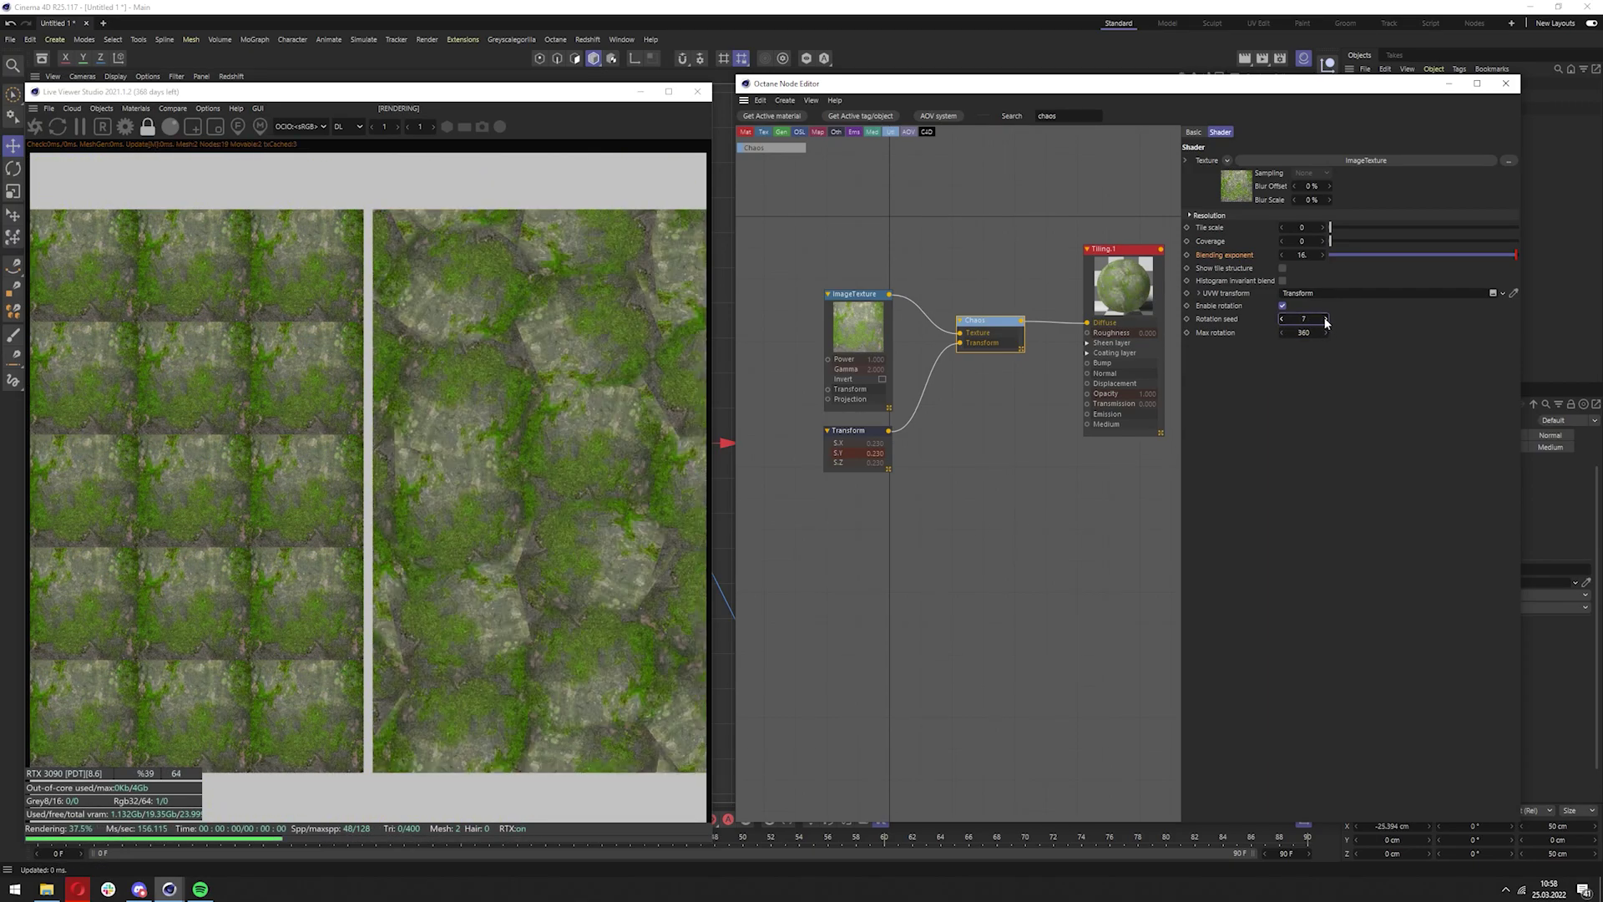
click(1325, 319)
right_click(1326, 320)
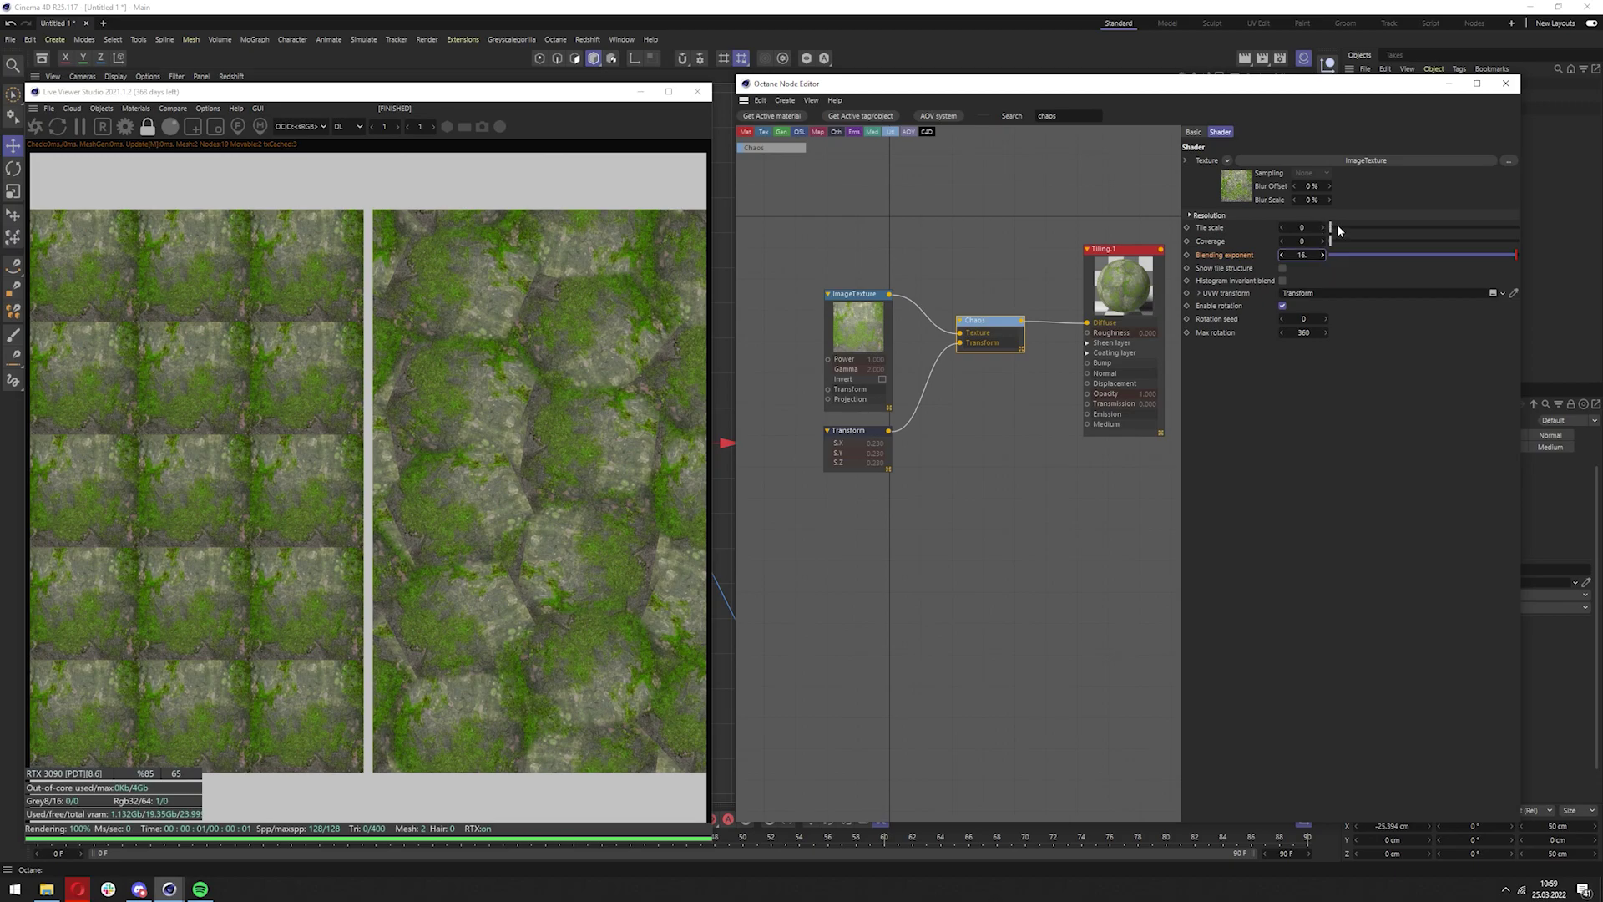
Set the Chaos node's tile scale to 2 and lower its blending exponent to about 3.57
drag(1336, 225, 1365, 226)
double_click(1304, 228)
text(2.)
key(Return)
drag(1515, 255, 1399, 264)
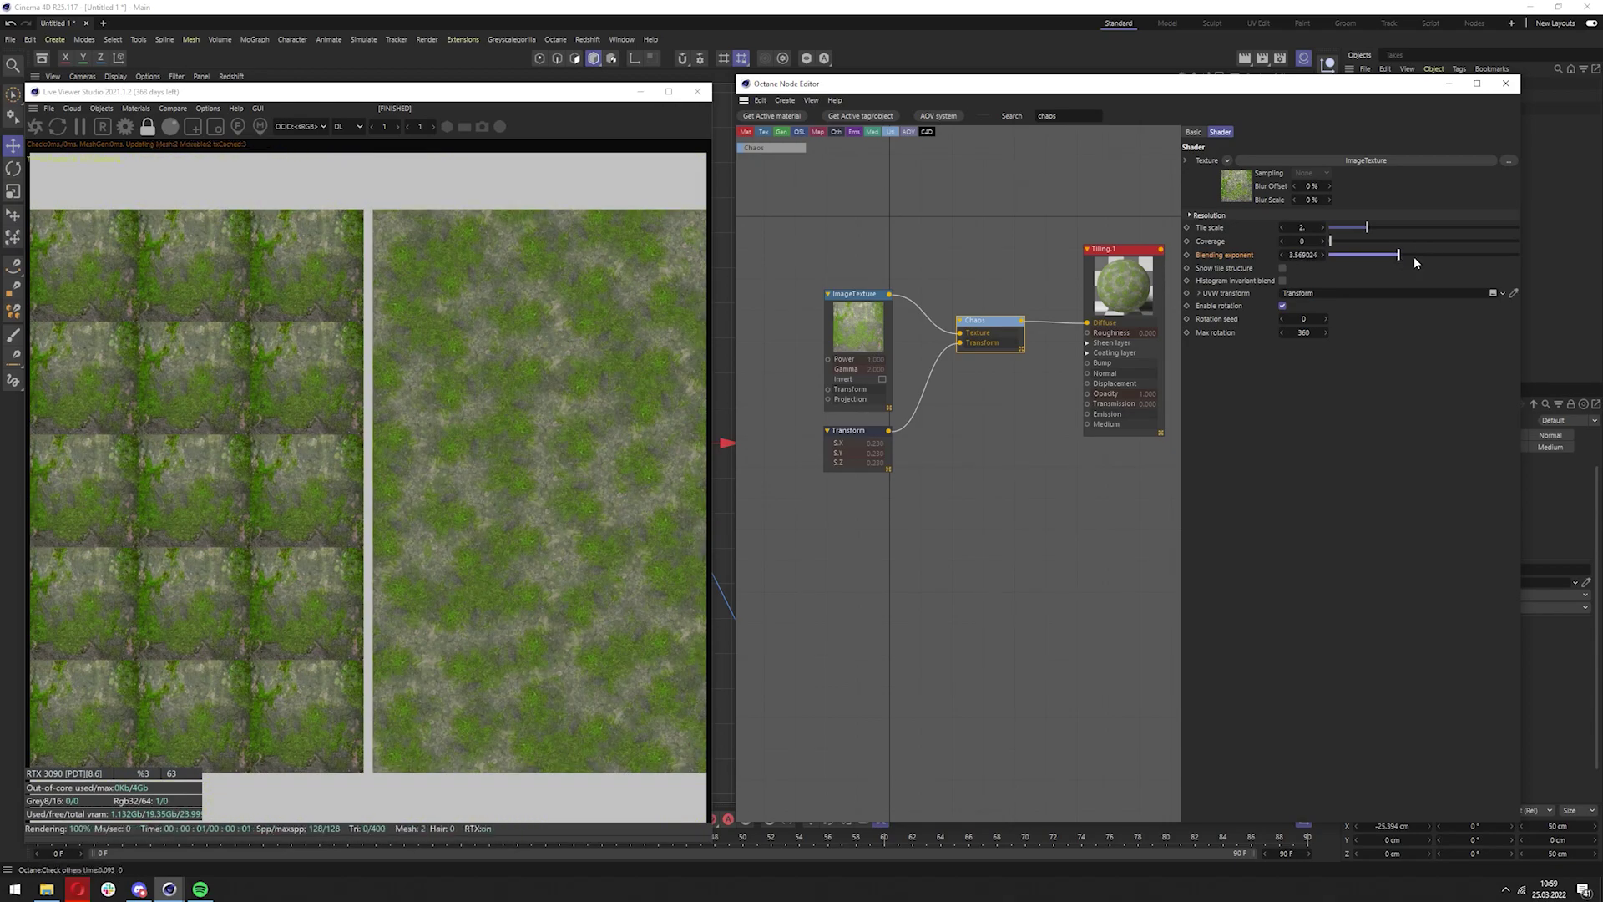
Set the Chaos node's coverage to 0.5, blending exponent to about 4.44 and tile scale to about 1.92
click(1455, 255)
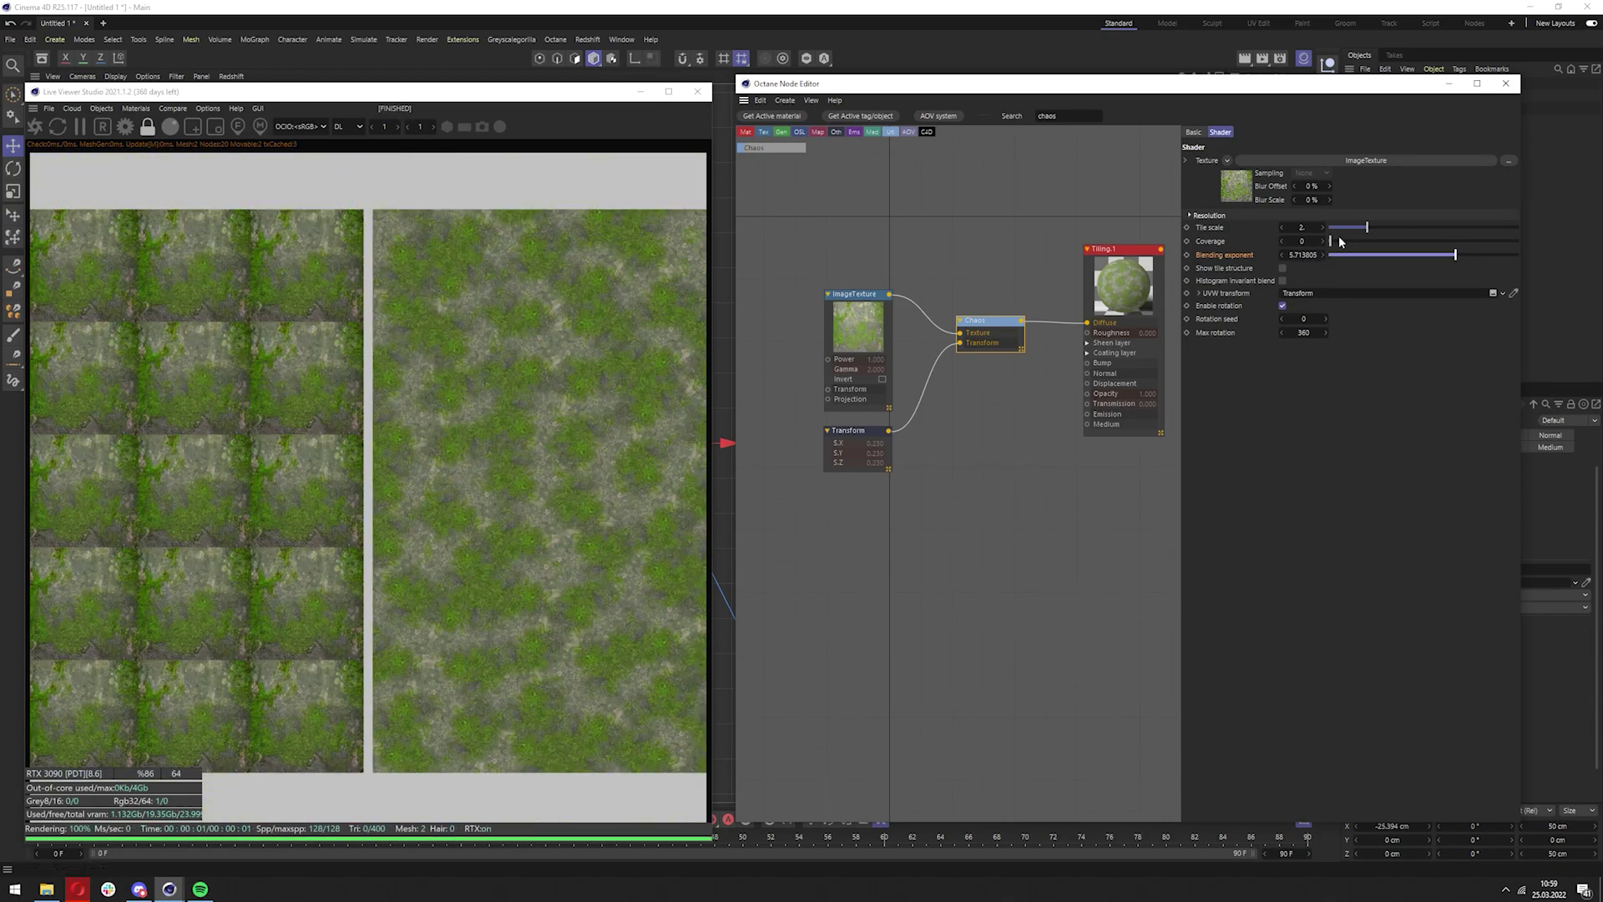
drag(1340, 241, 1424, 241)
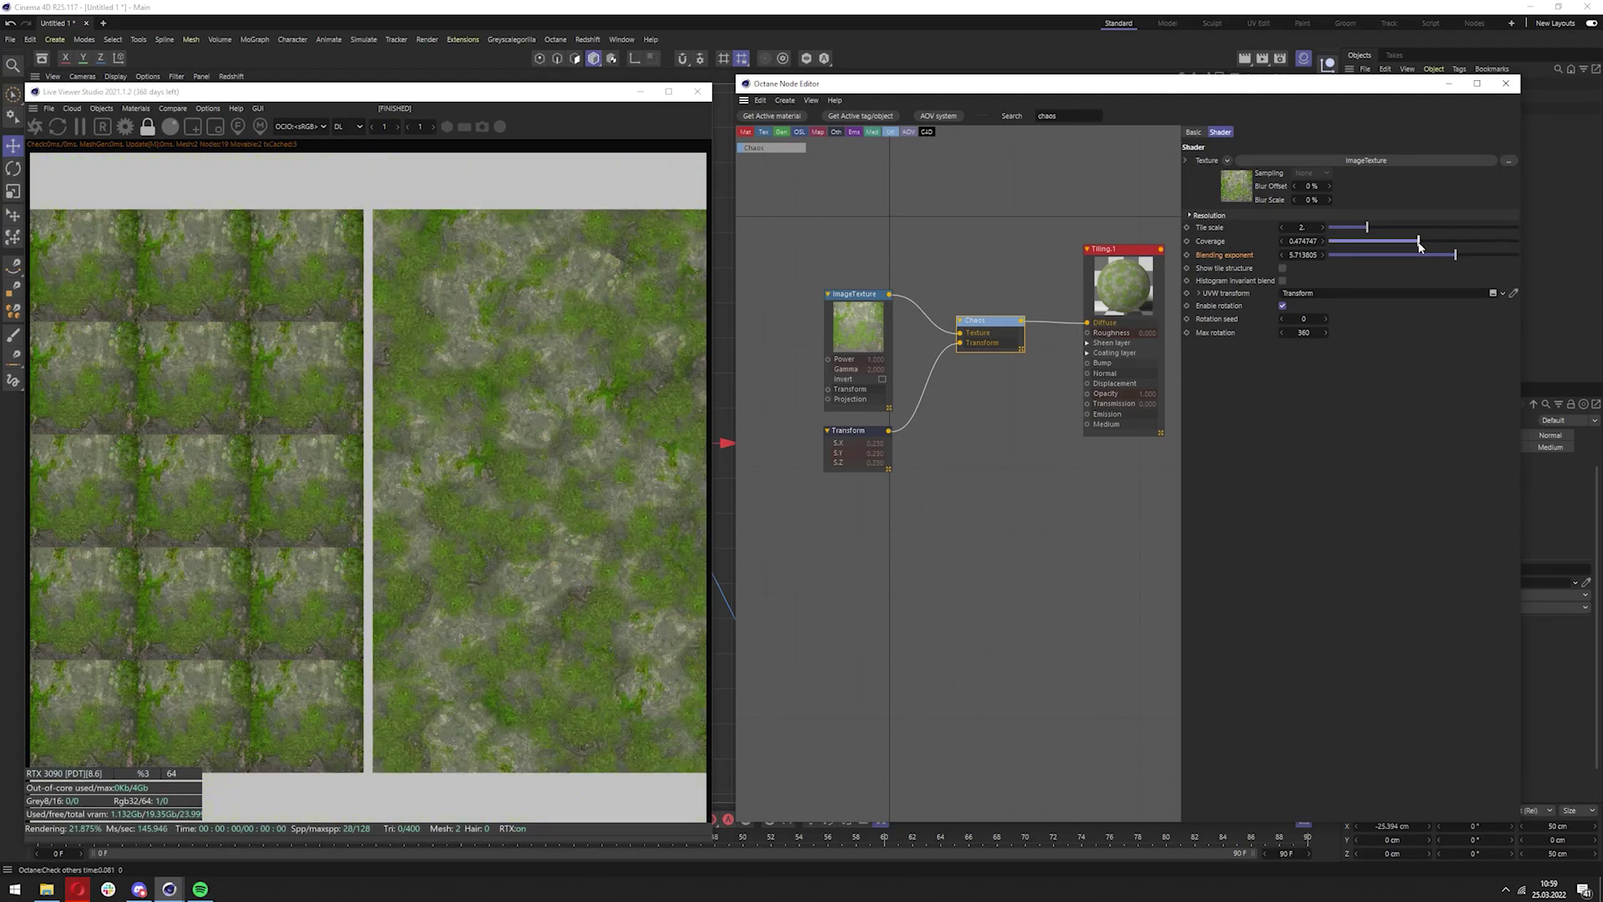
click(1316, 241)
text(0.5)
key(Return)
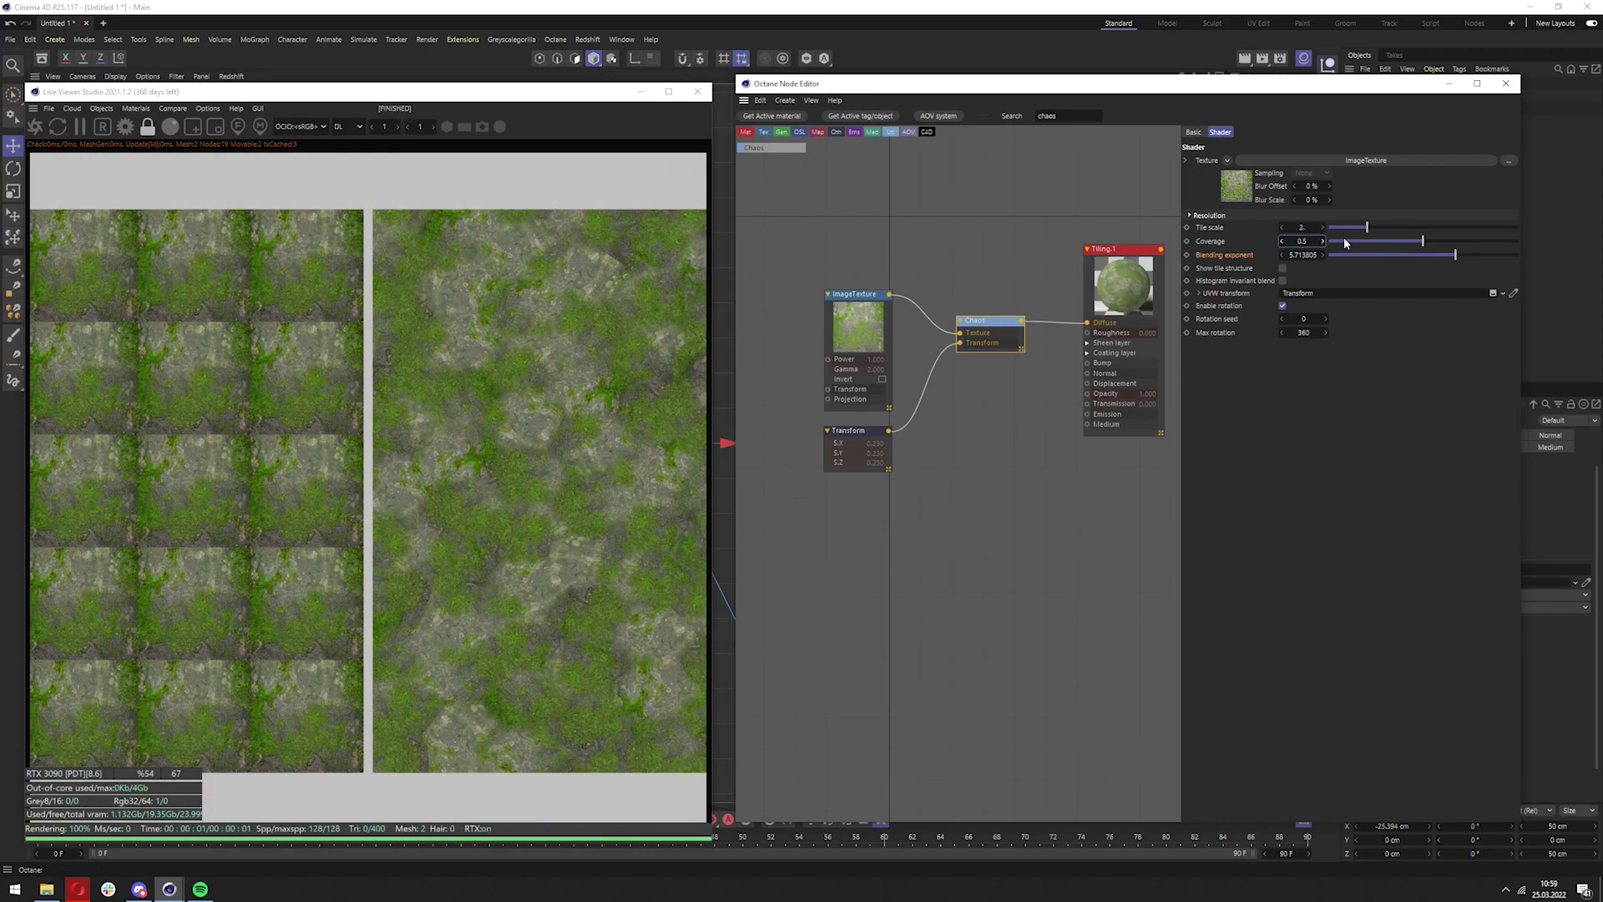
drag(1455, 255, 1365, 227)
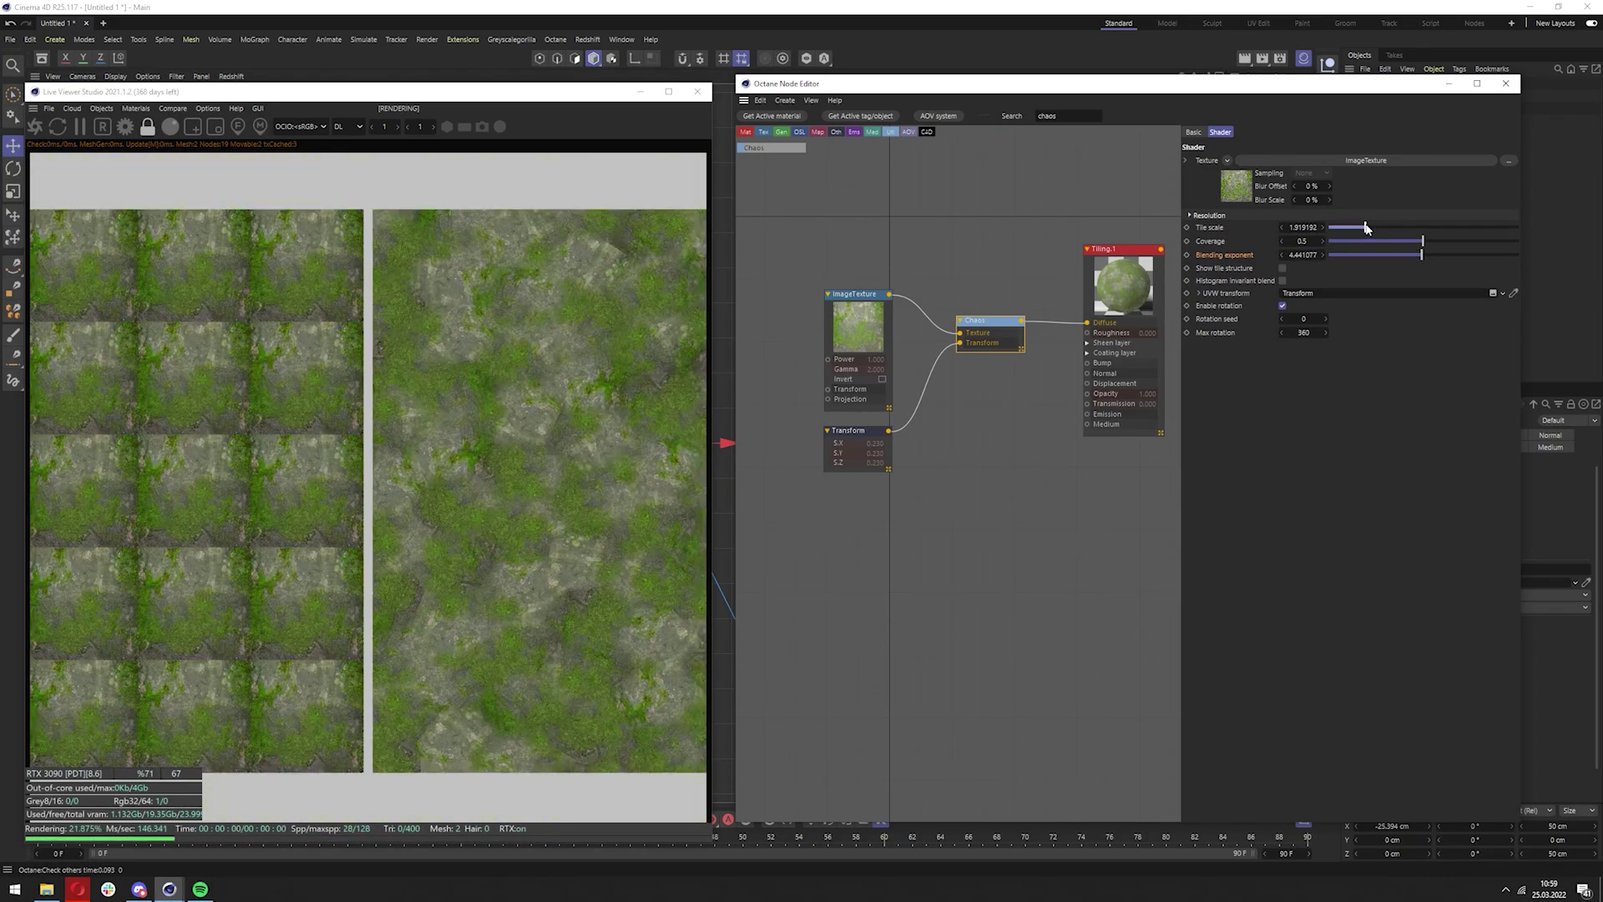
Raise the Chaos node's rotation seed to 4 and lower its coverage to about 0.37
click(1326, 319)
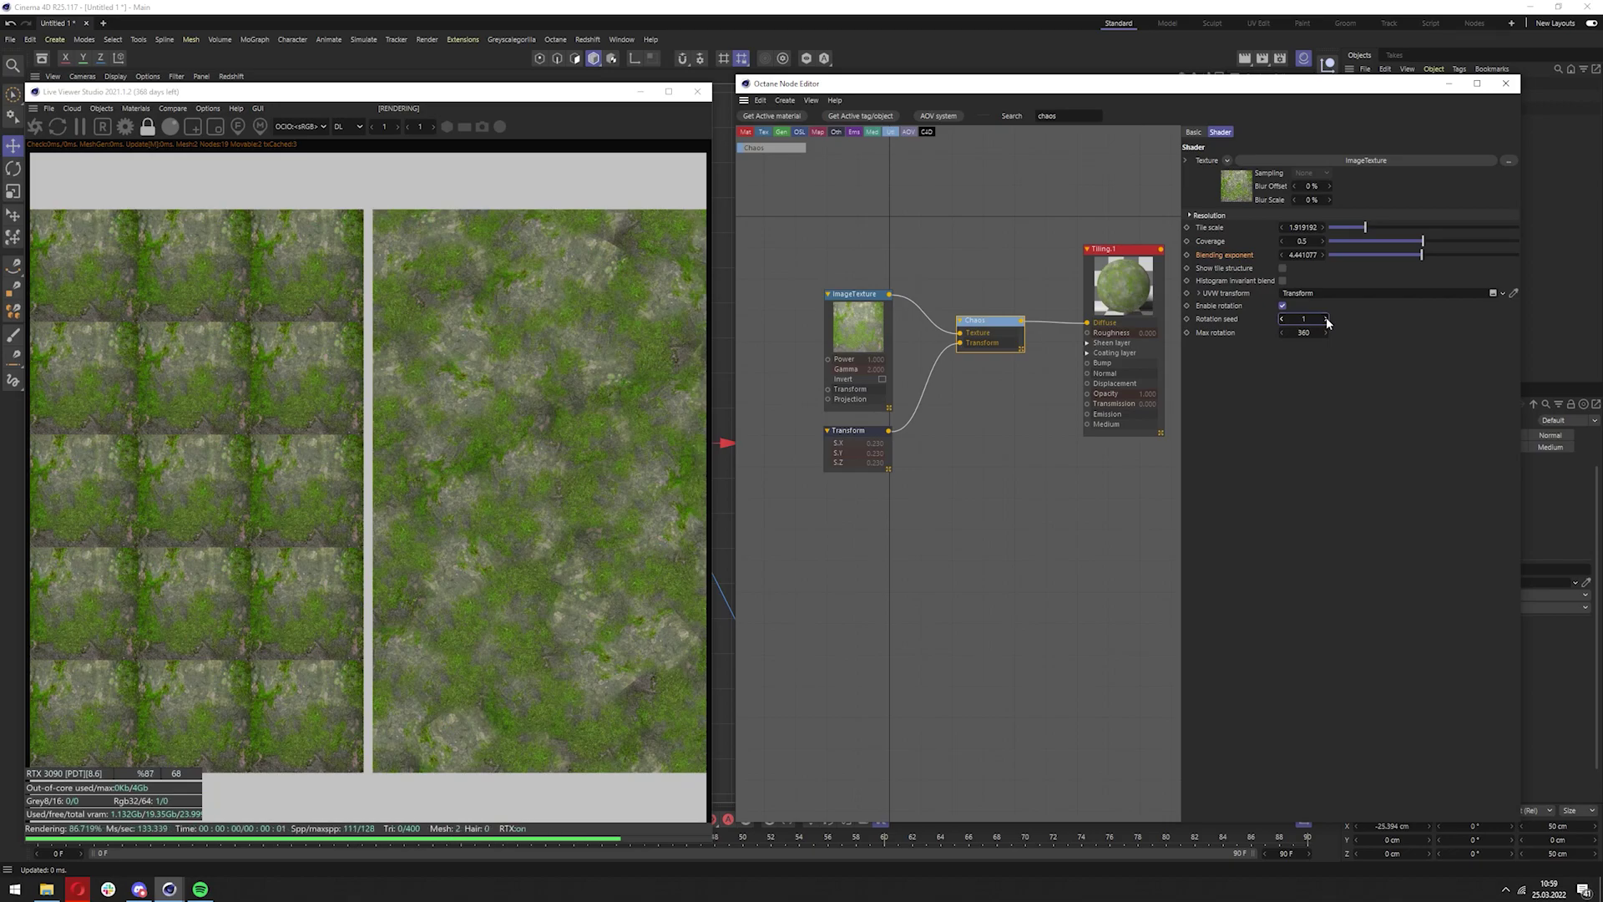
click(1324, 319)
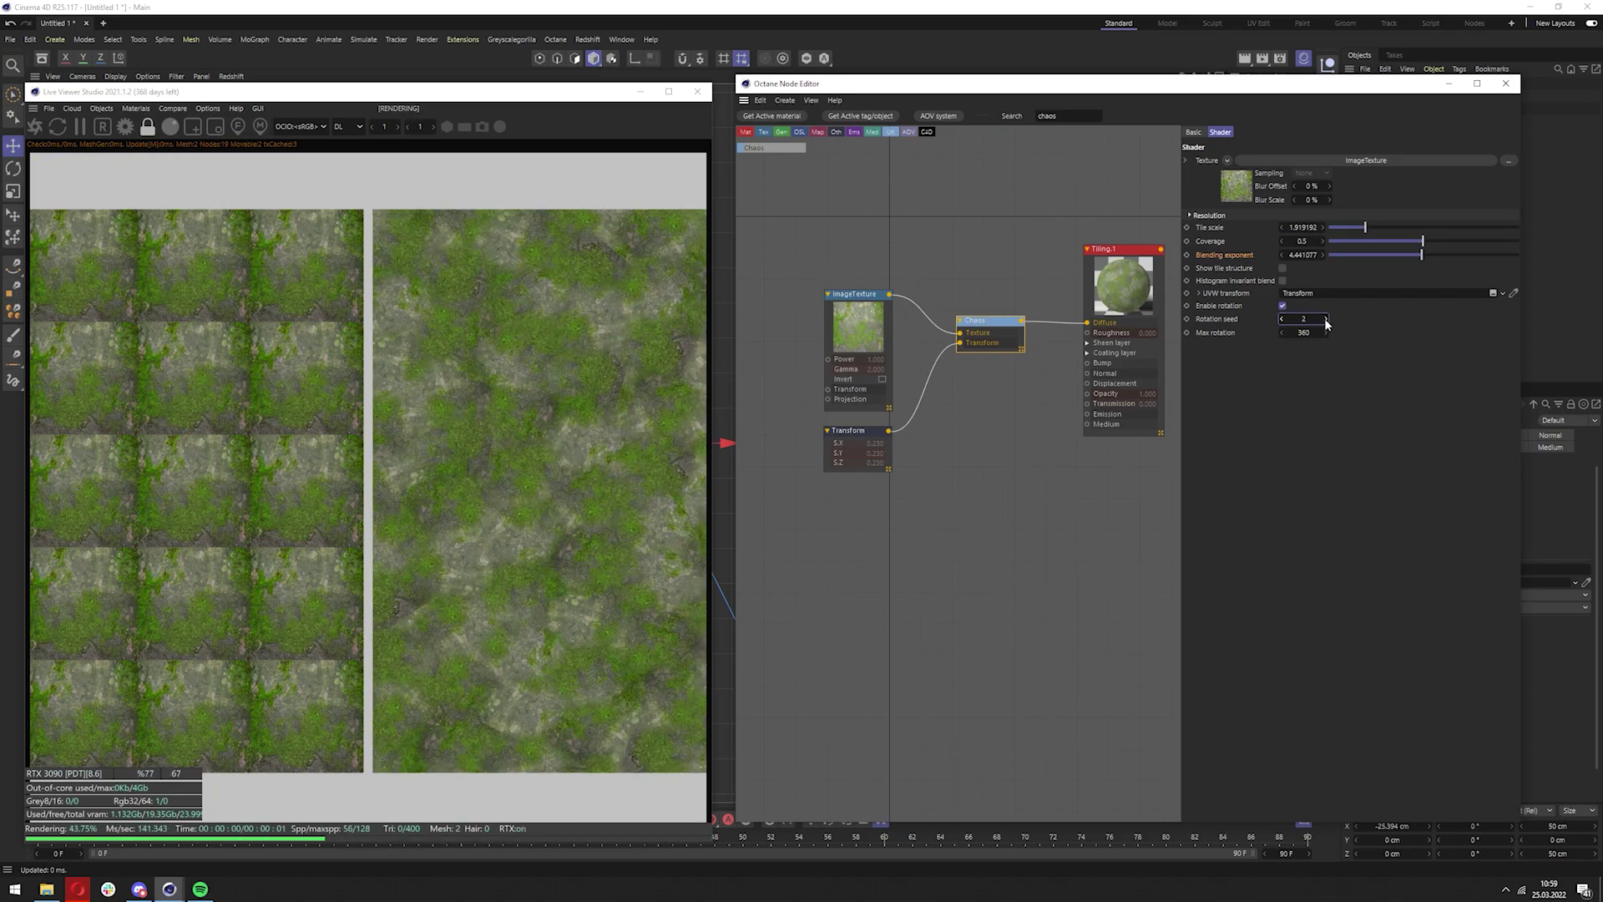
click(1324, 319)
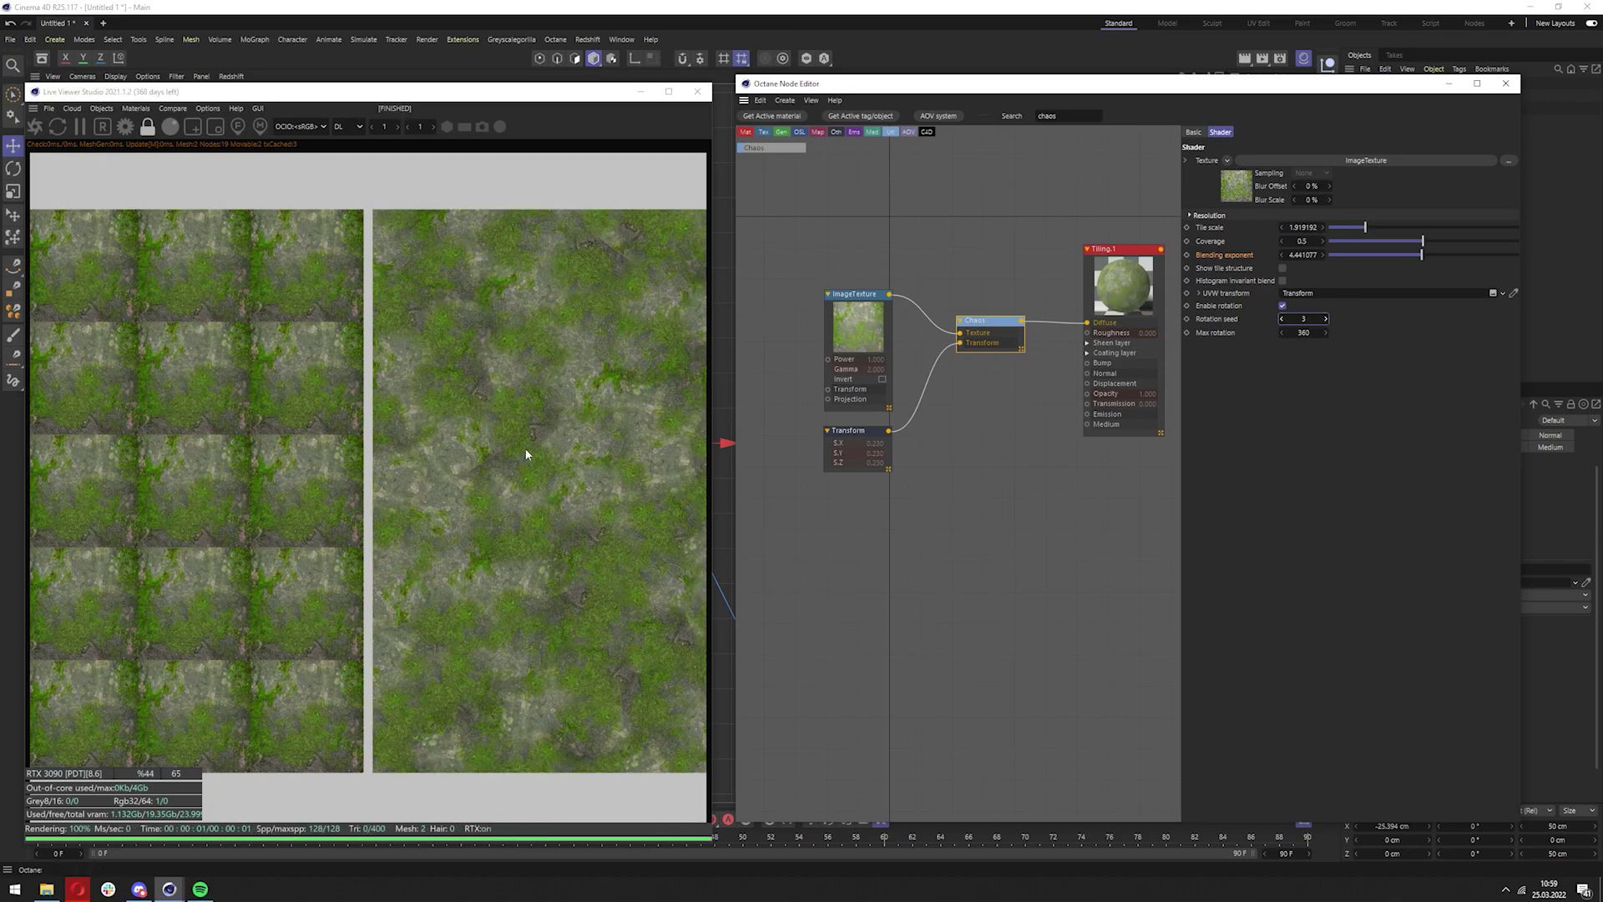
click(1325, 319)
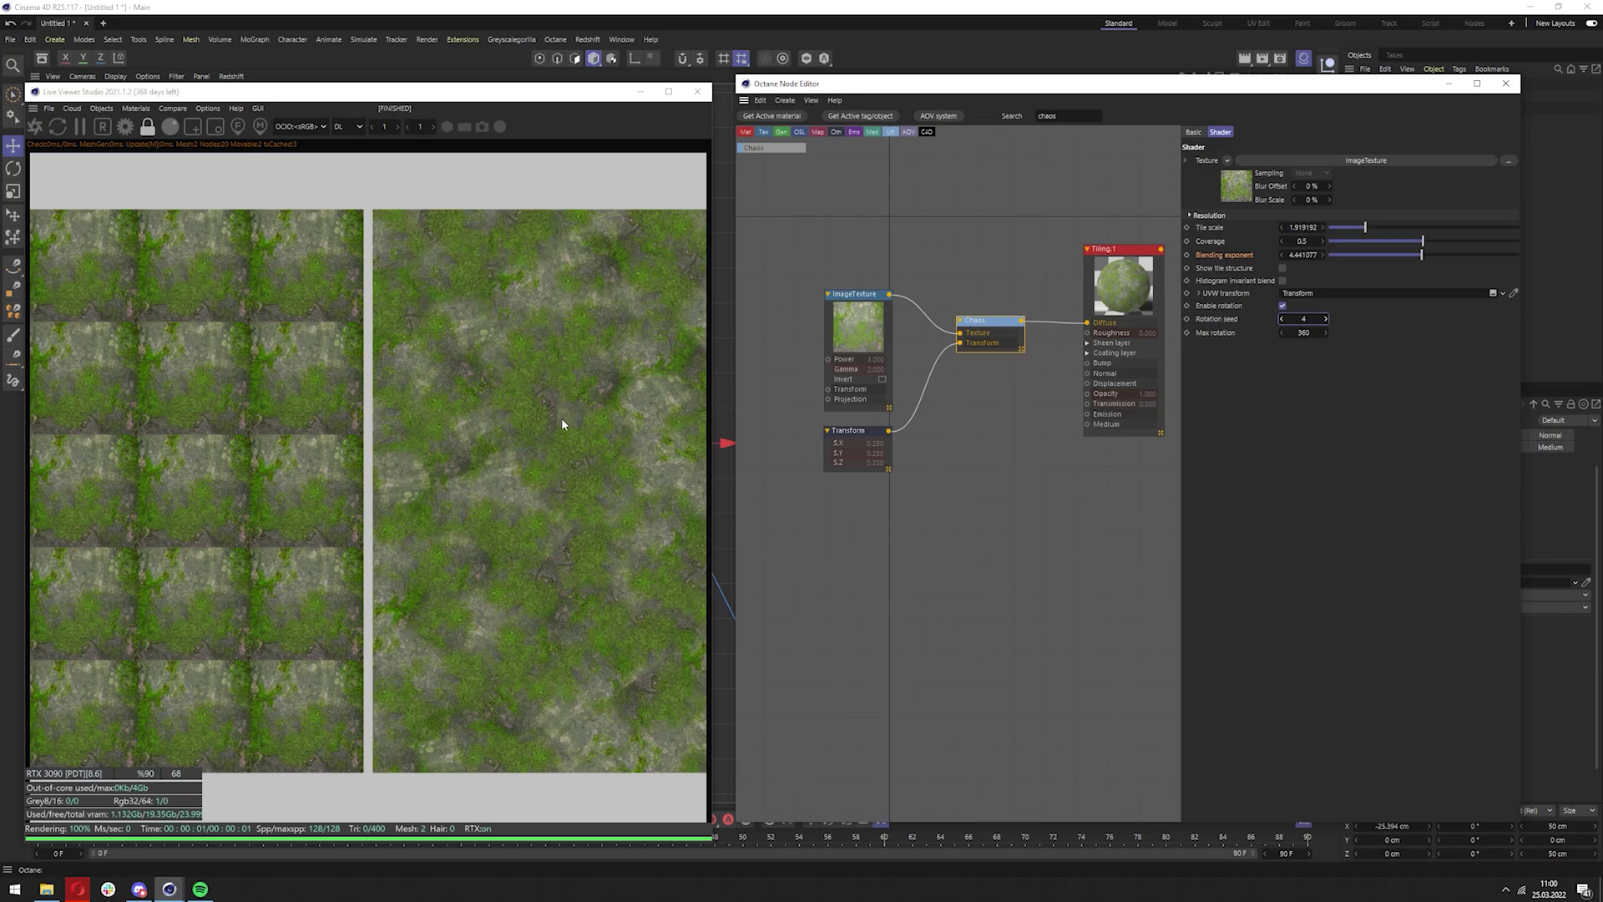
drag(1403, 244, 1400, 247)
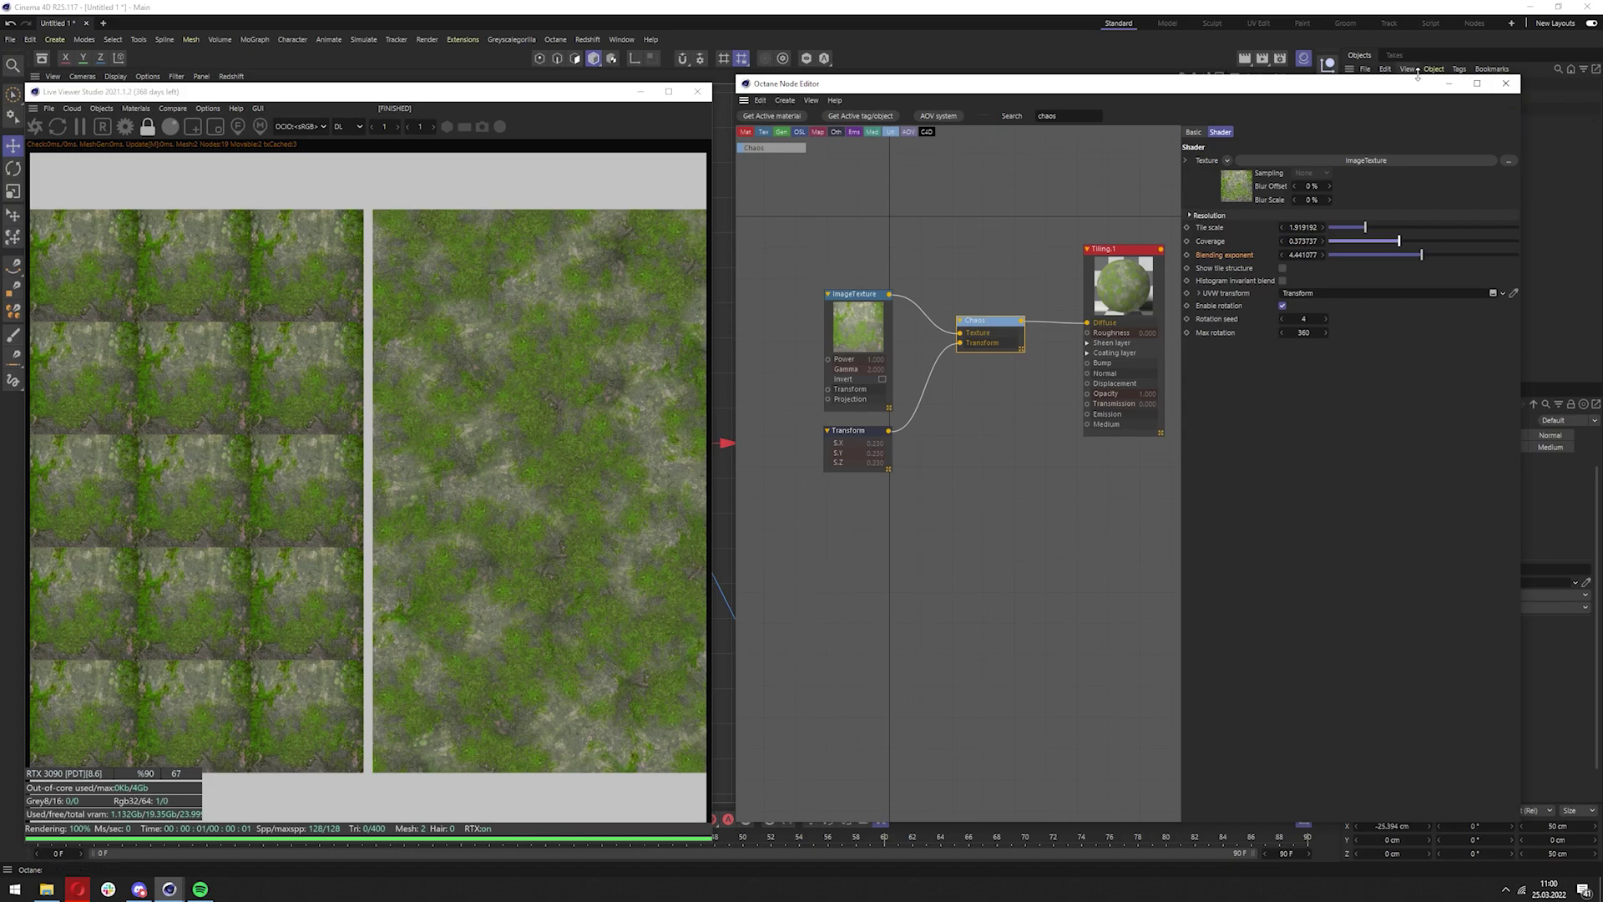
drag(1364, 77, 1363, 290)
drag(1255, 204, 236, 359)
key(ctrl+z)
drag(959, 290, 959, 98)
click(578, 291)
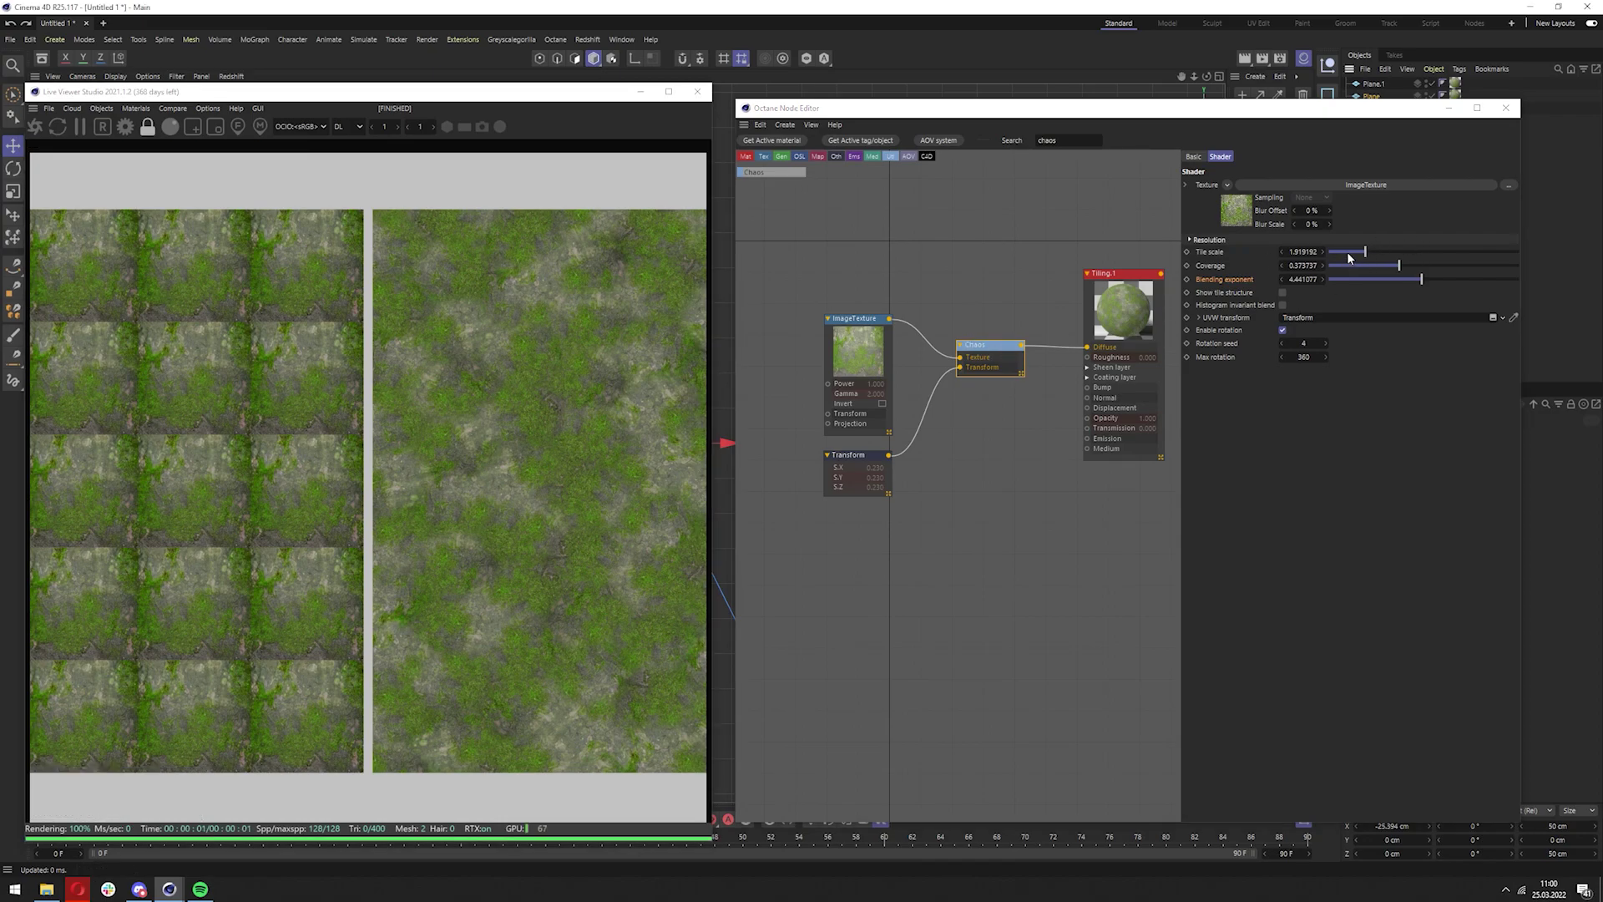
Try low and extreme coverage and blending exponent values, up to an exponent of 16, on the Chaos node and undo the changes
drag(1436, 282, 1449, 298)
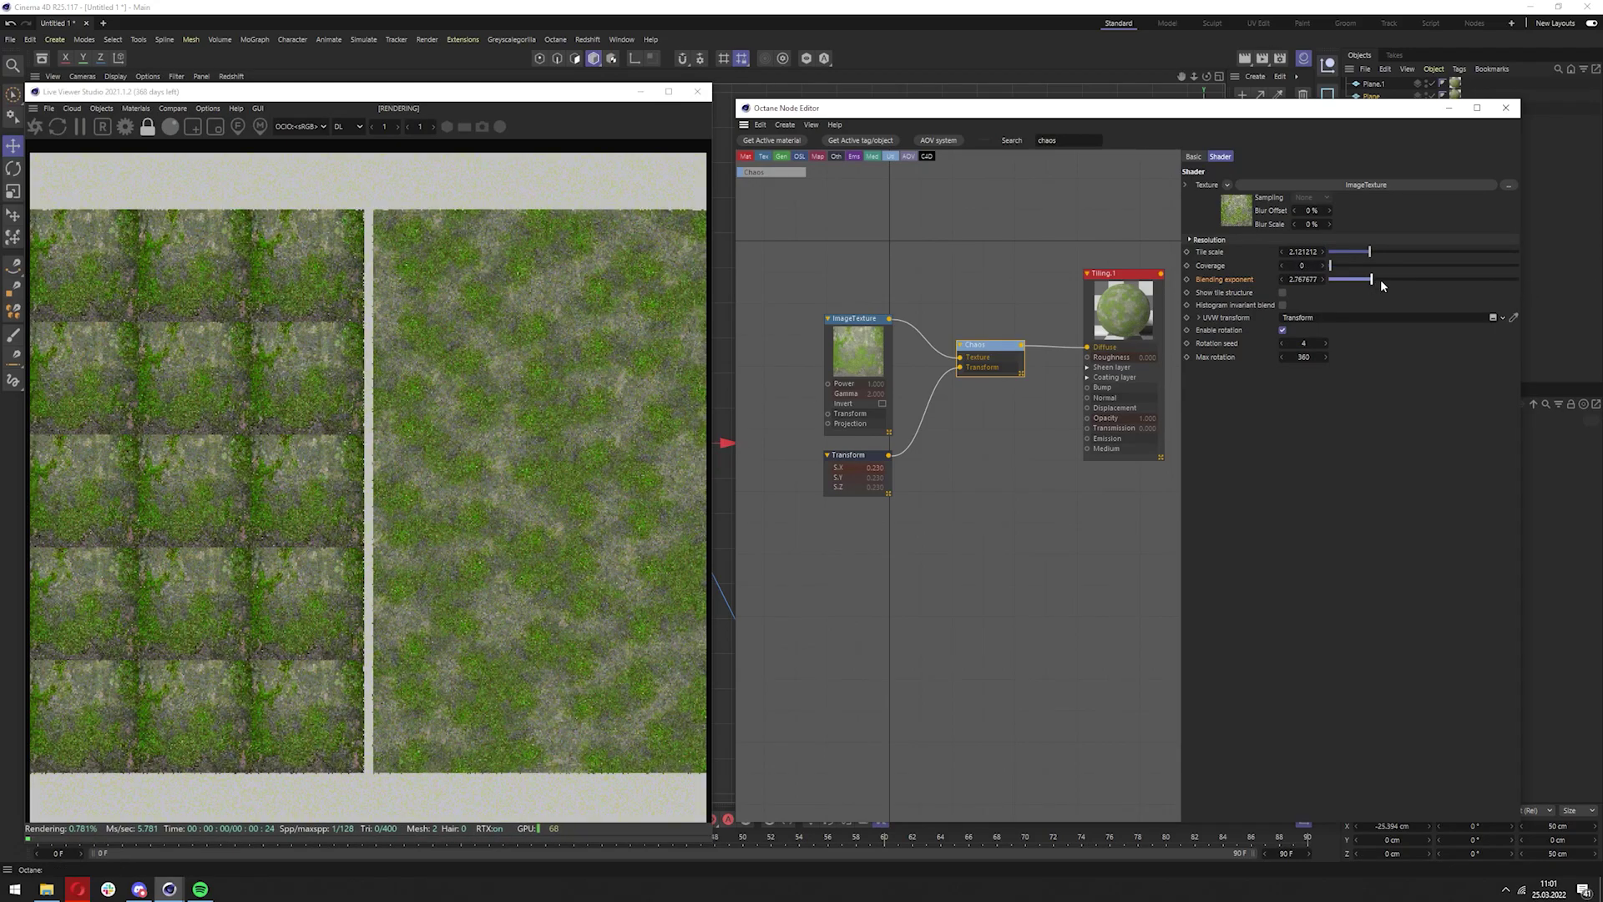
drag(1380, 279, 1571, 276)
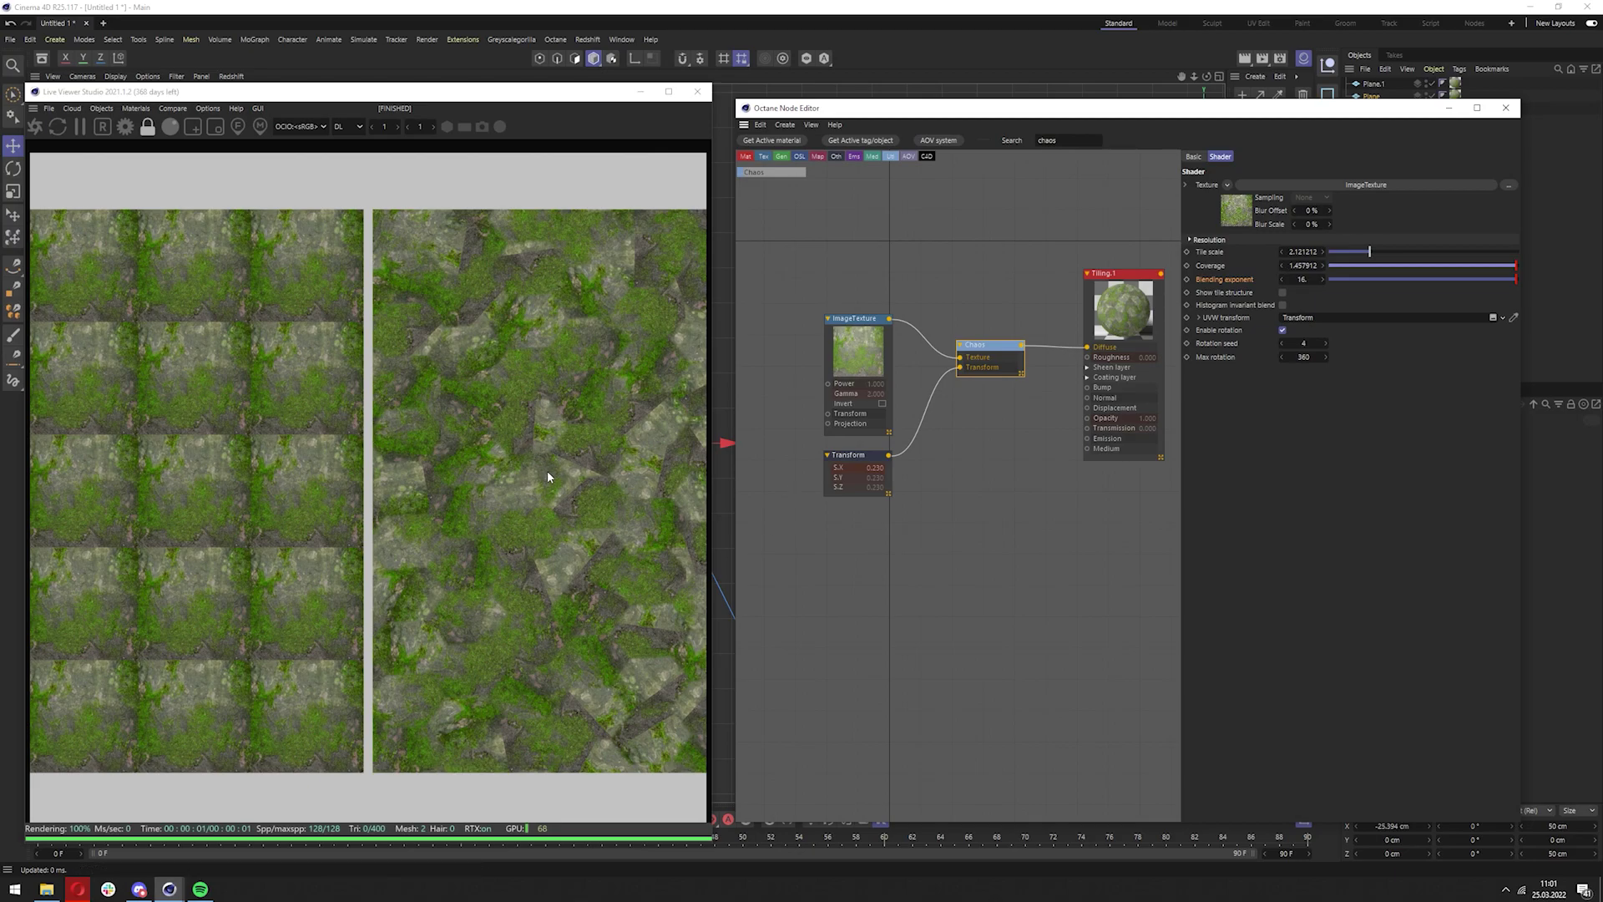
drag(1370, 253, 1409, 264)
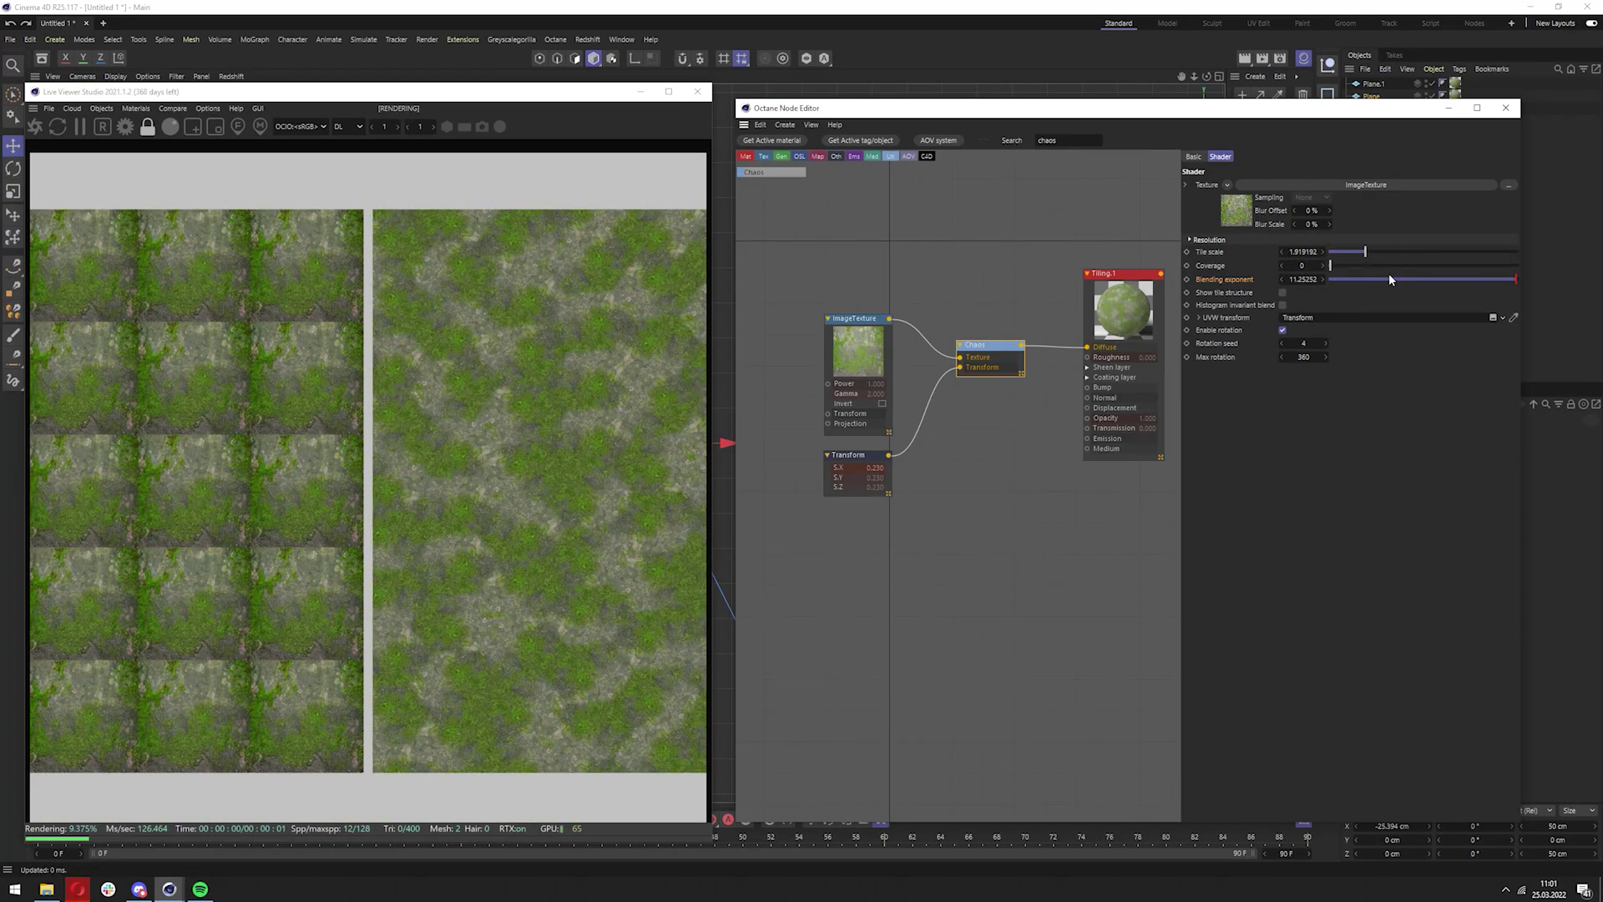
key(ctrl+z)
key(ctrl+z)
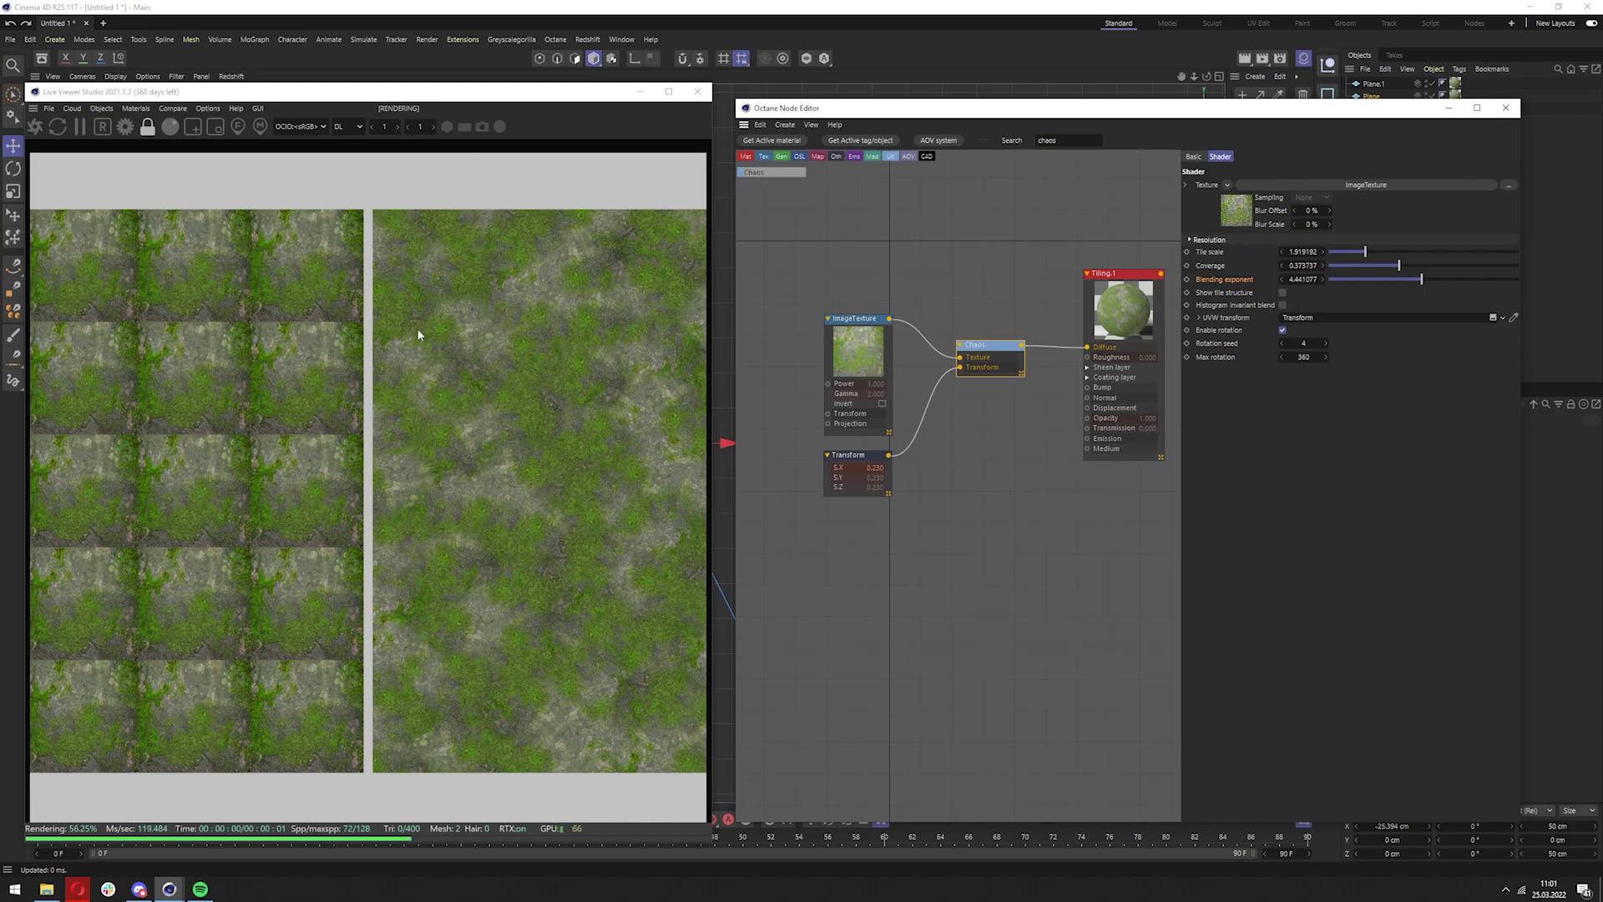
Assign the Seams material to the left plane and show the Chaos node settings of the right plane's Seams Random material
click(1505, 108)
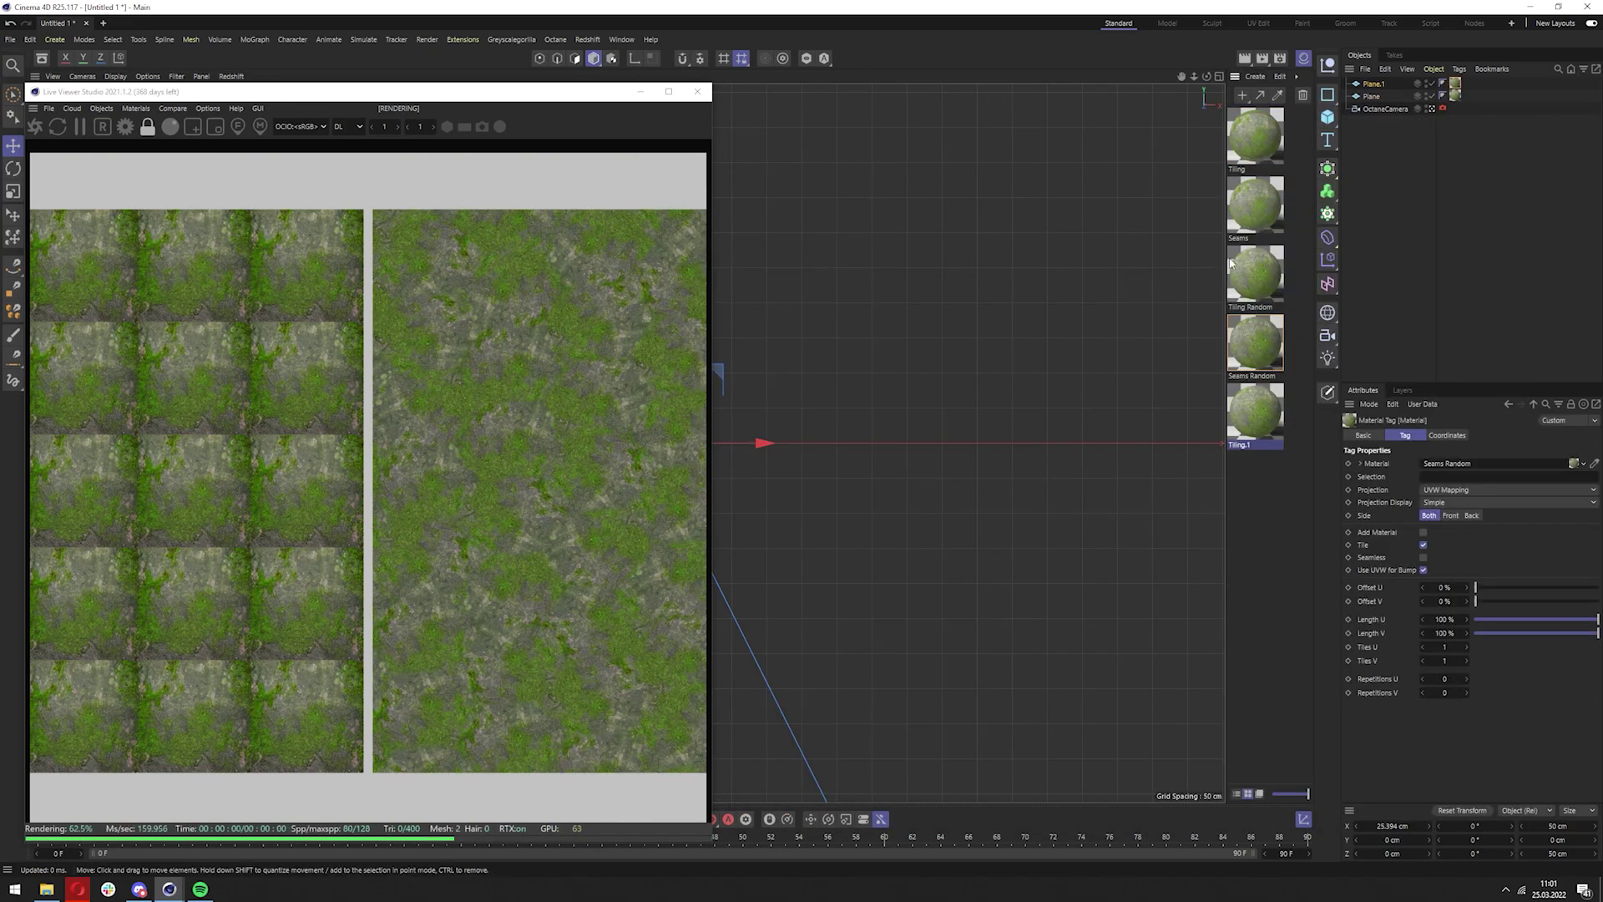
drag(1255, 204, 229, 512)
double_click(1247, 213)
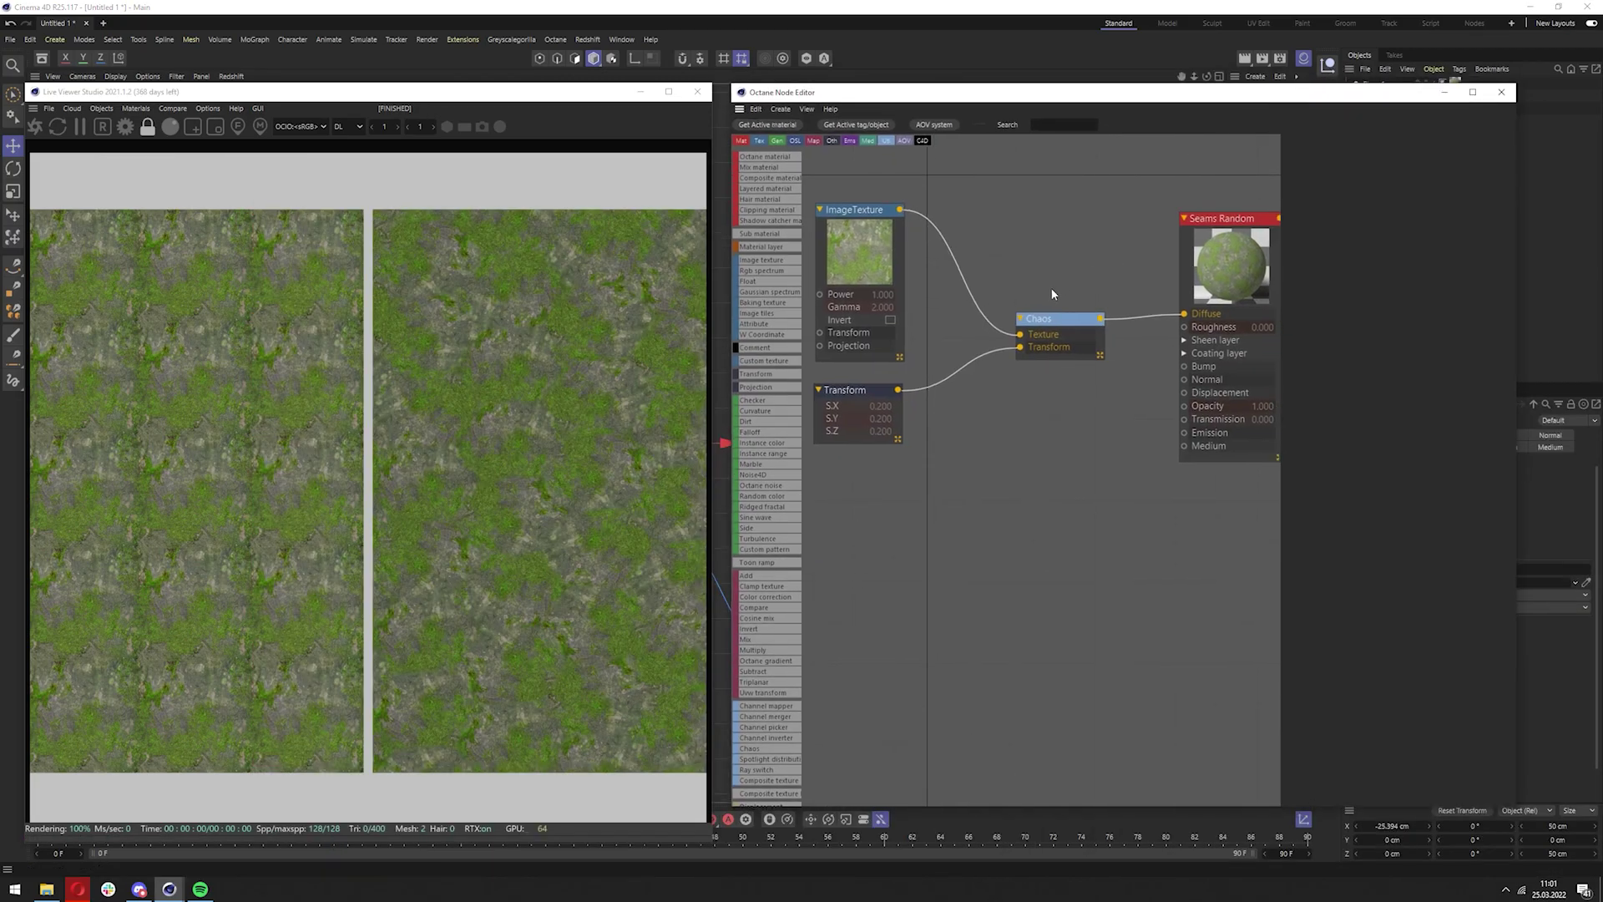
click(1019, 307)
Try a blending exponent of 1 on the Seams Random Chaos node, undo it, and set the exponent to 16
drag(1475, 264, 1500, 263)
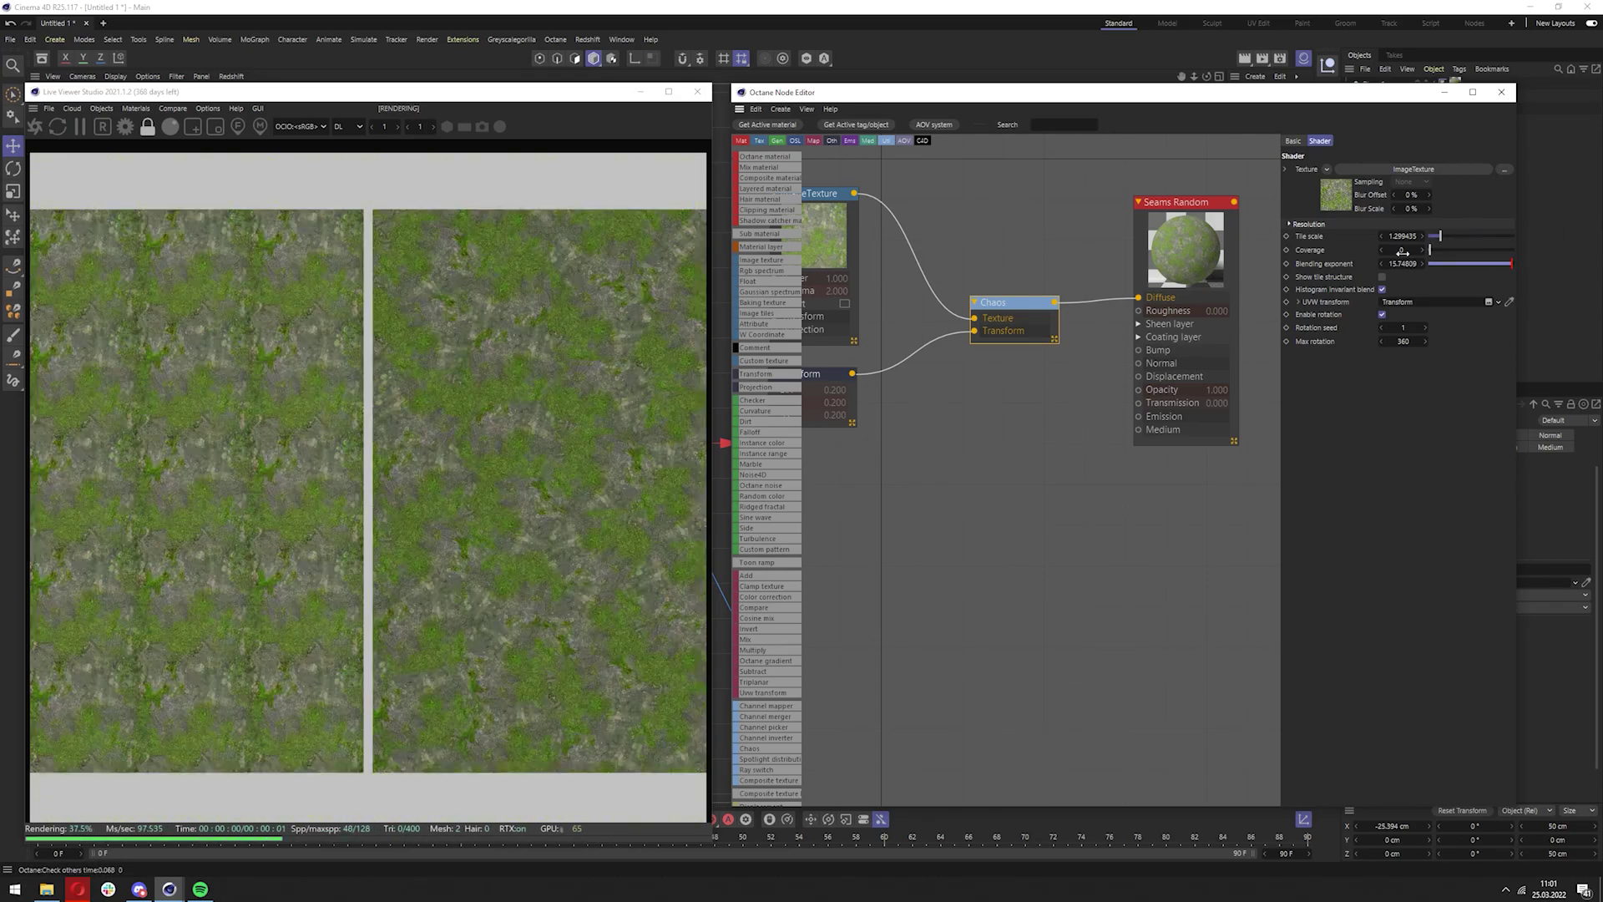
double_click(1400, 262)
text(1.)
click(1472, 277)
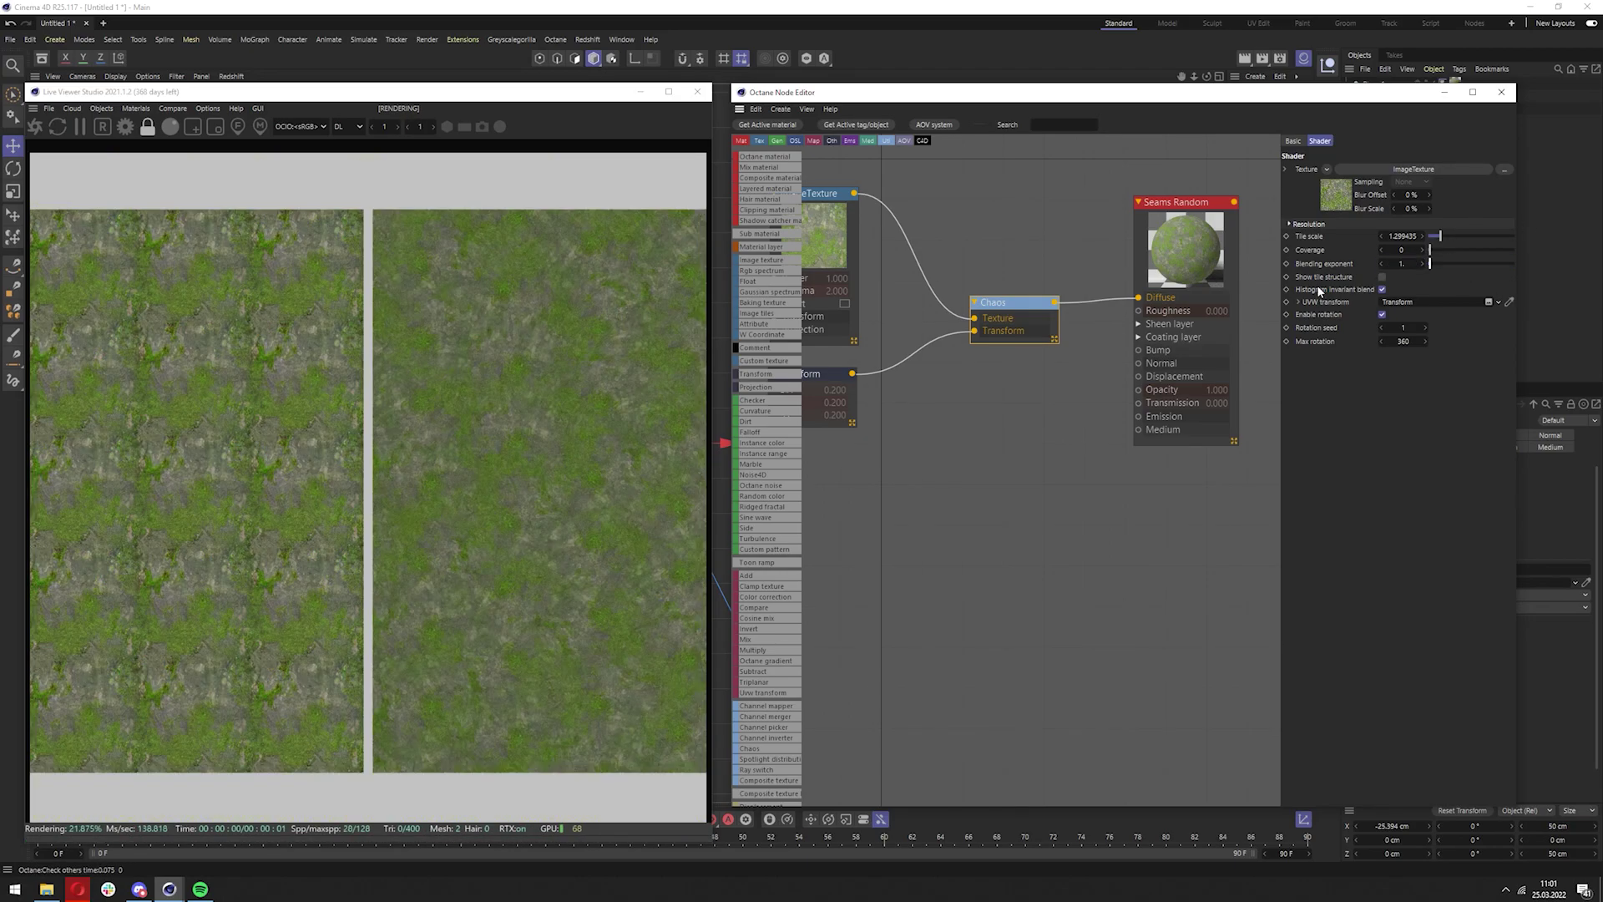
key(ctrl+z)
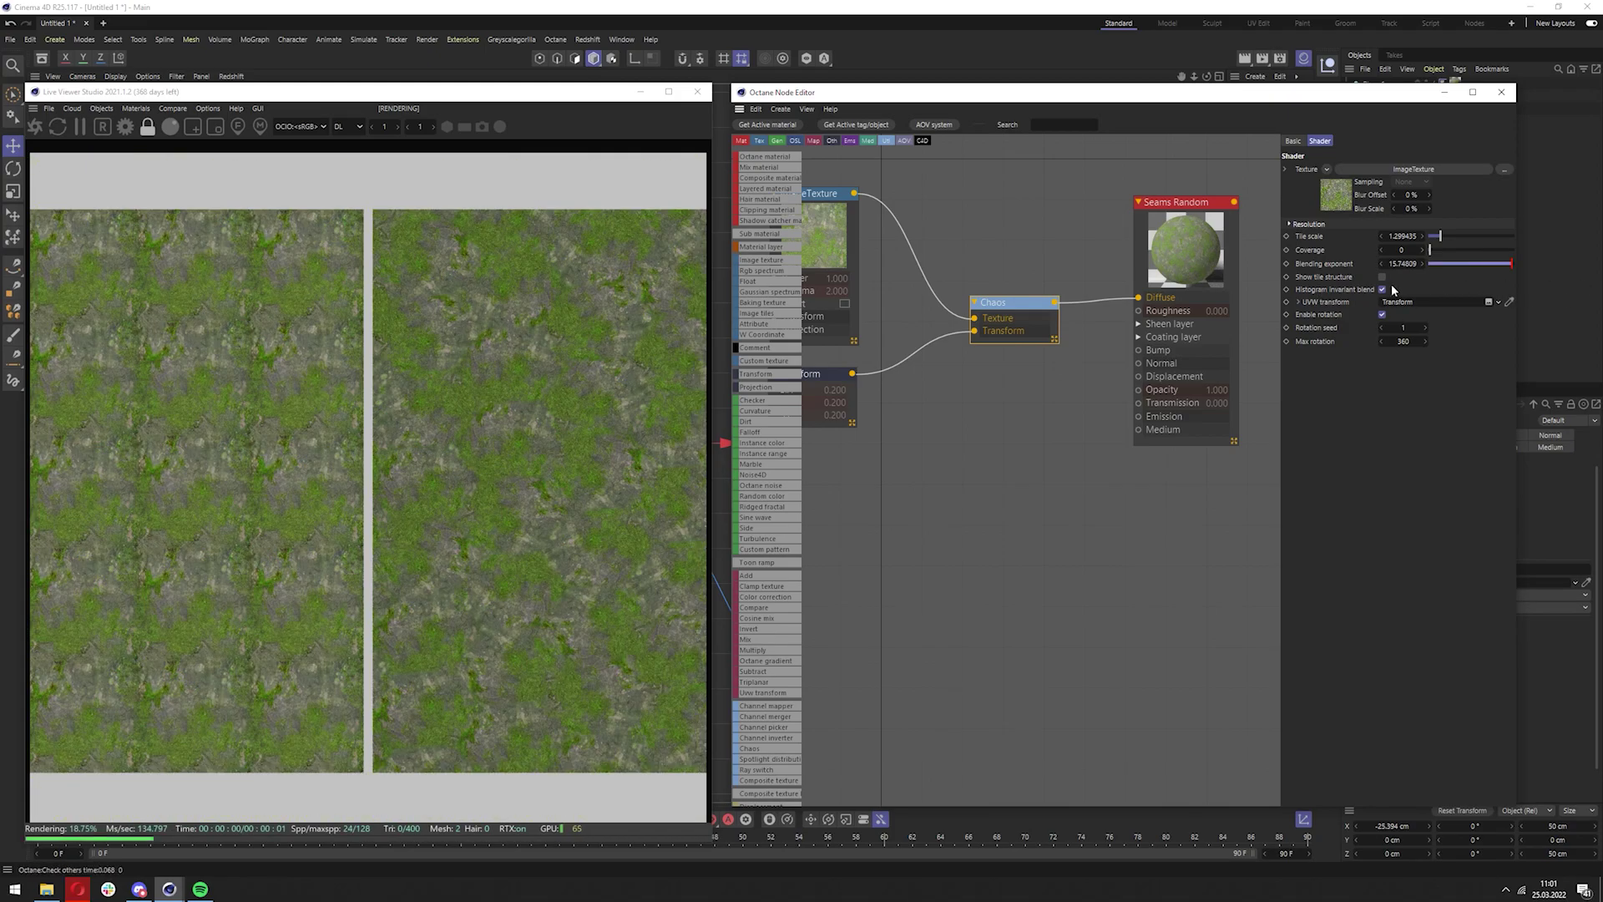
double_click(1397, 264)
text(16.)
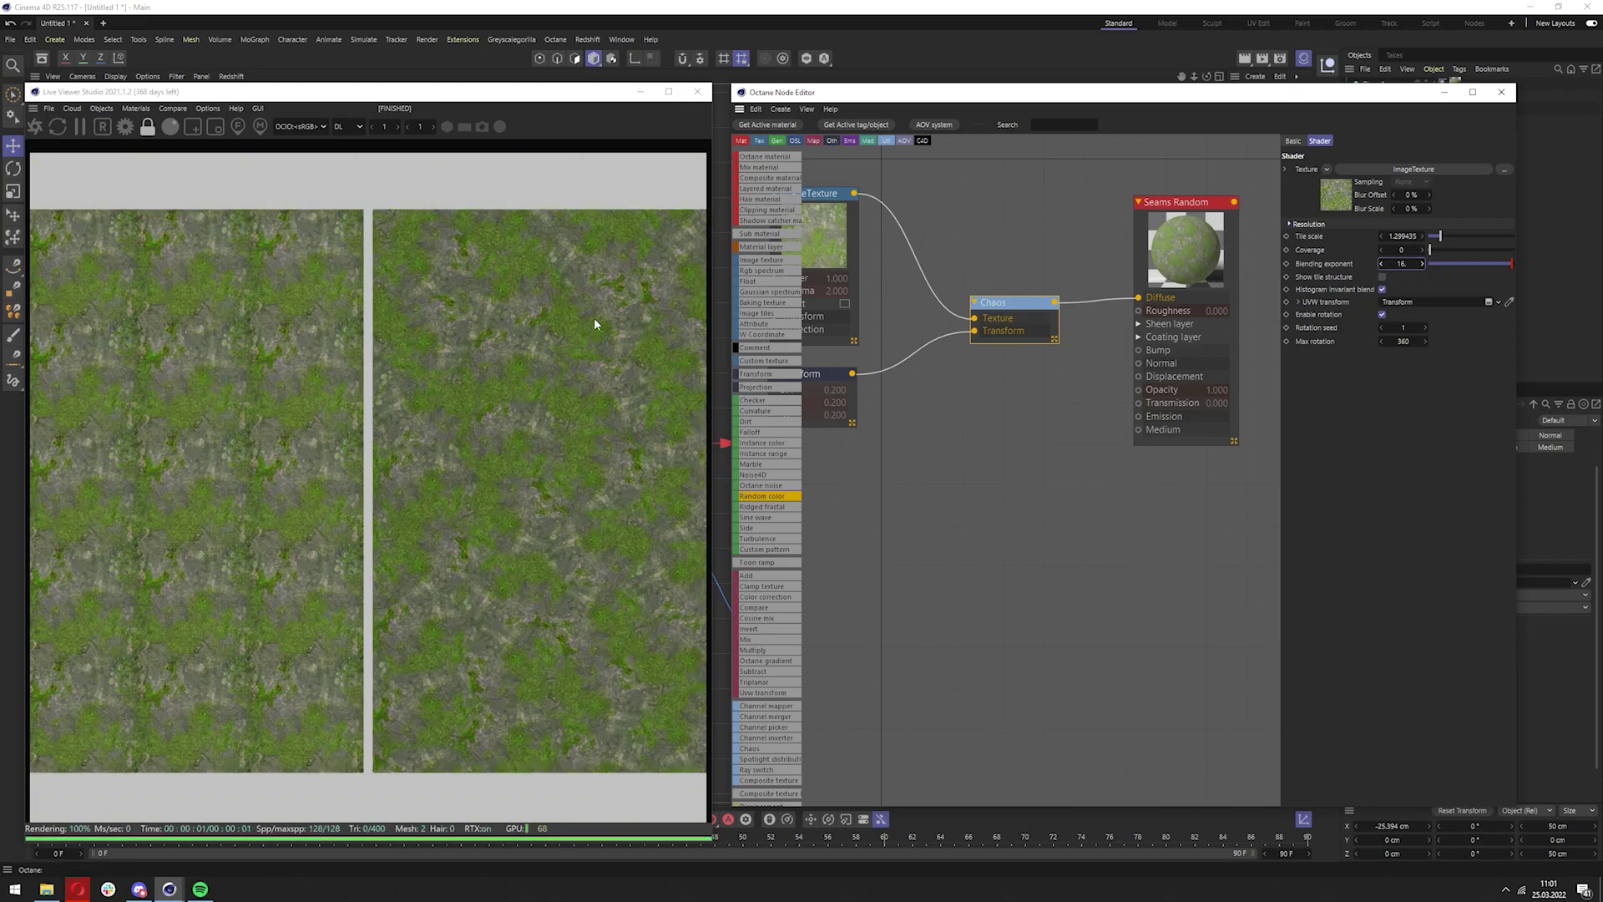
Test tile scales of 0 and about 5.42, and settle on tile scale about 0.53, coverage 0 and blending exponent about 15.75
drag(1458, 240, 1420, 241)
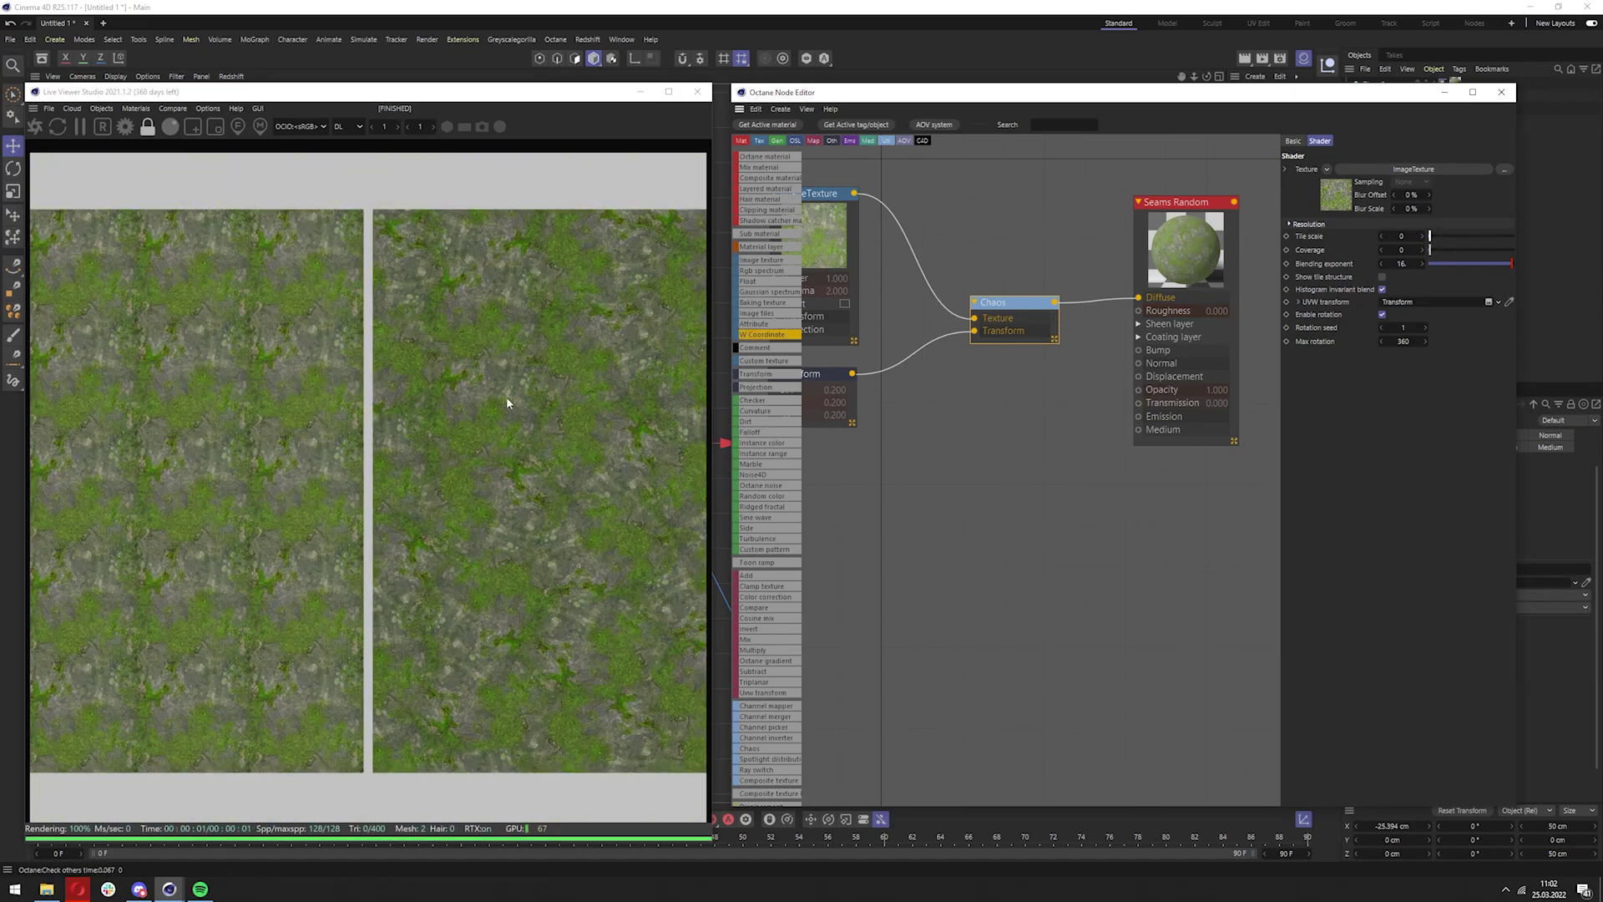
drag(1430, 240, 1476, 243)
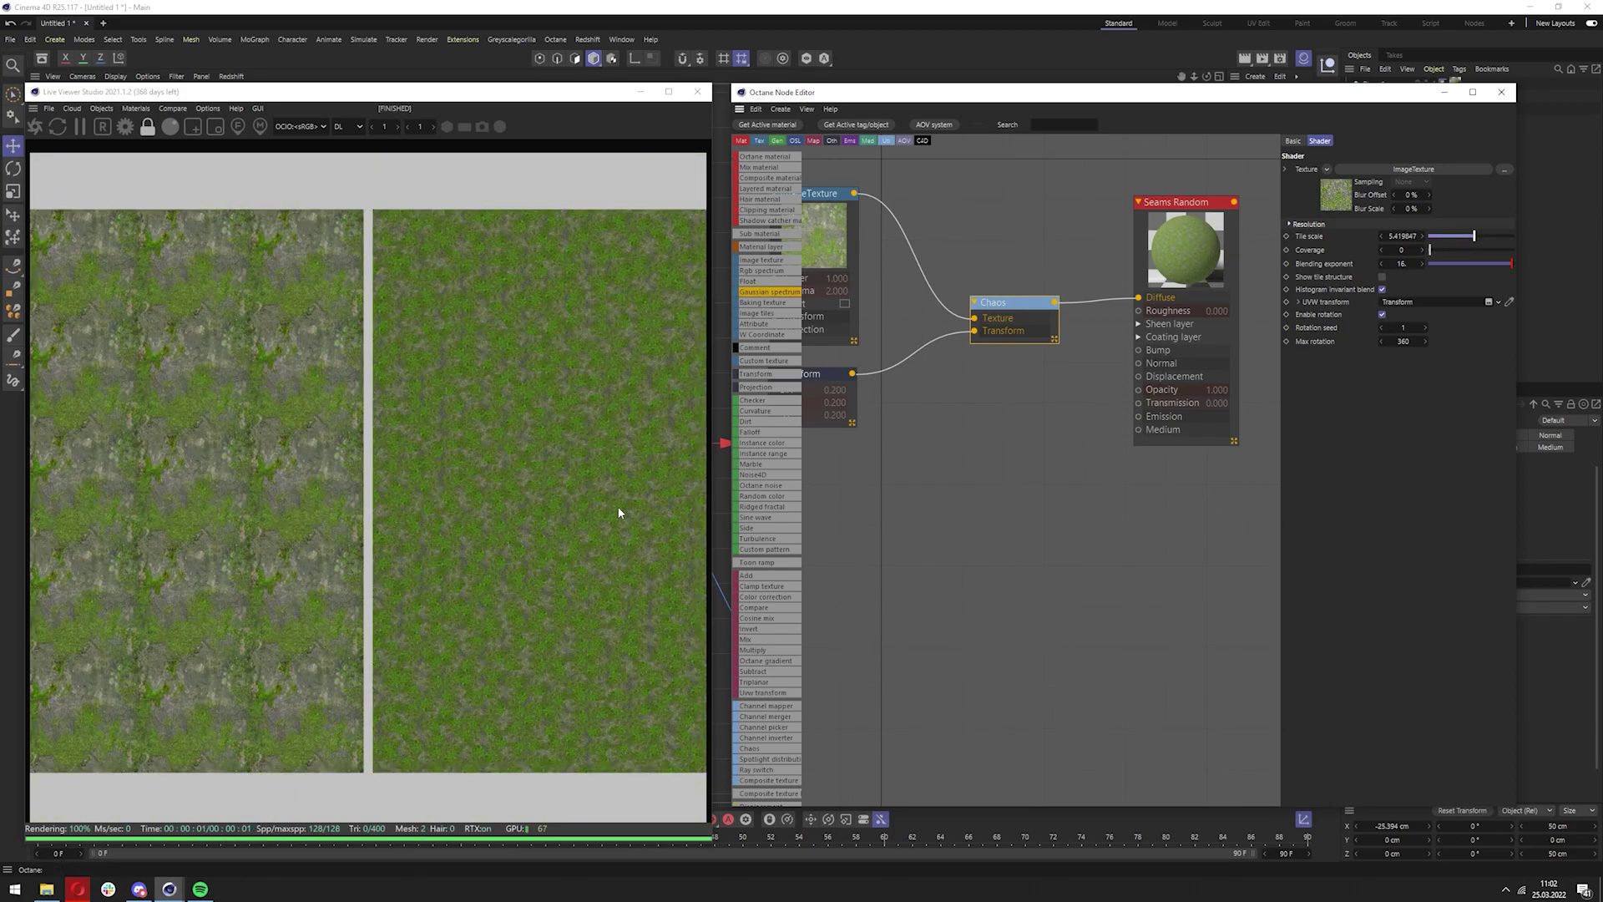
mouse_move(1440, 255)
mouse_down()
mouse_move(1560, 254)
mouse_move(1307, 269)
mouse_move(1483, 252)
mouse_move(1463, 250)
mouse_up()
drag(1472, 236, 1434, 237)
drag(1447, 250, 1496, 263)
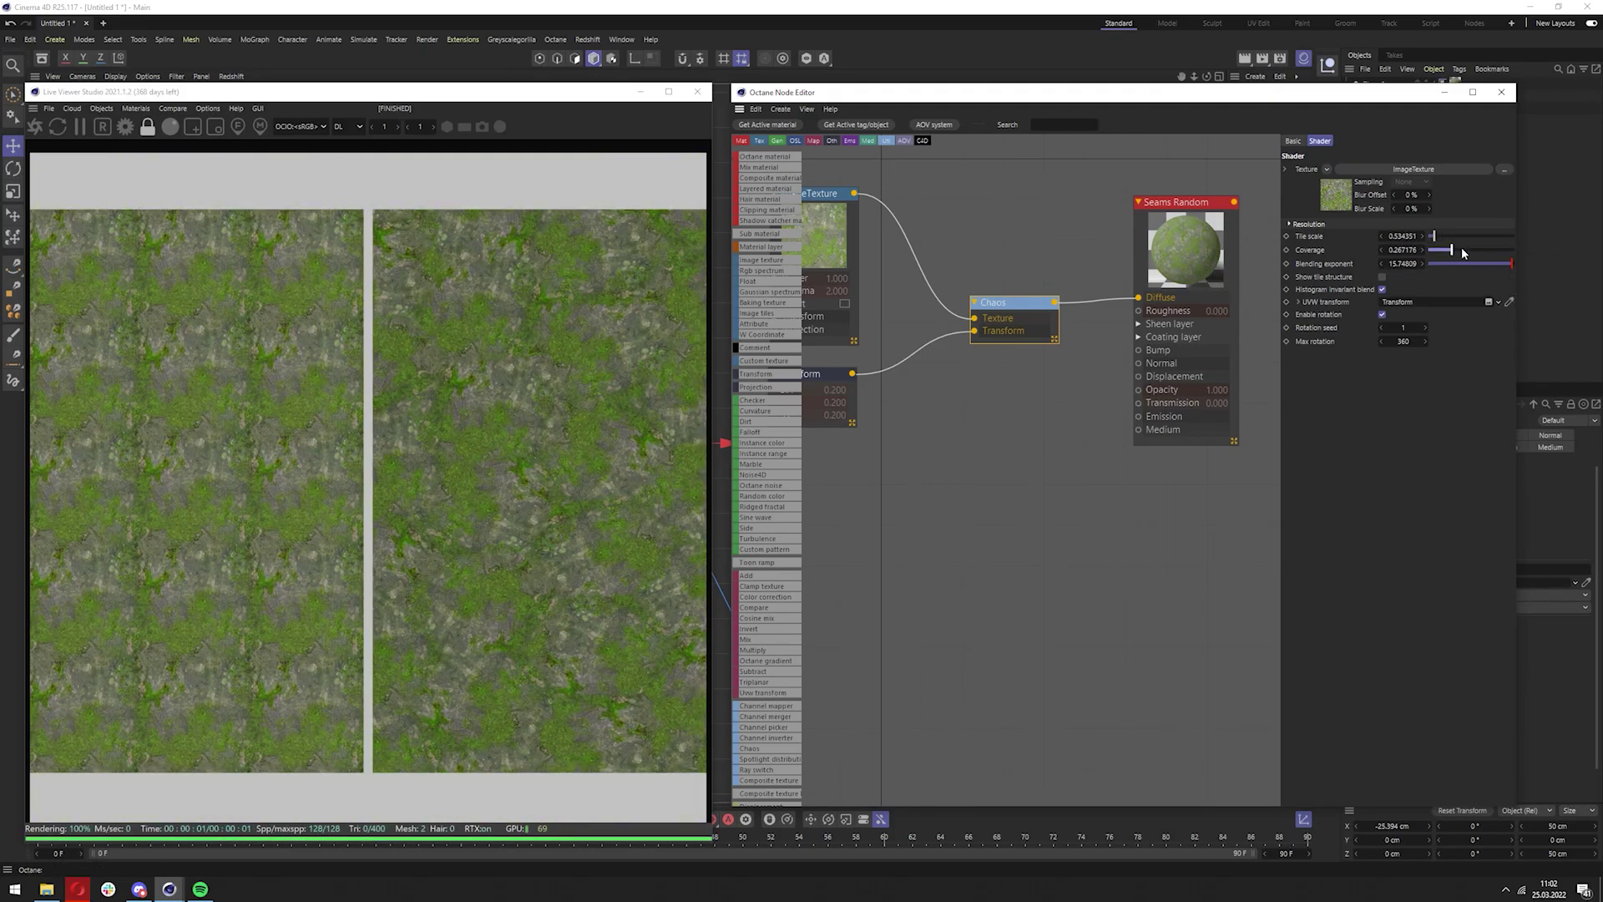
drag(1461, 248, 1420, 252)
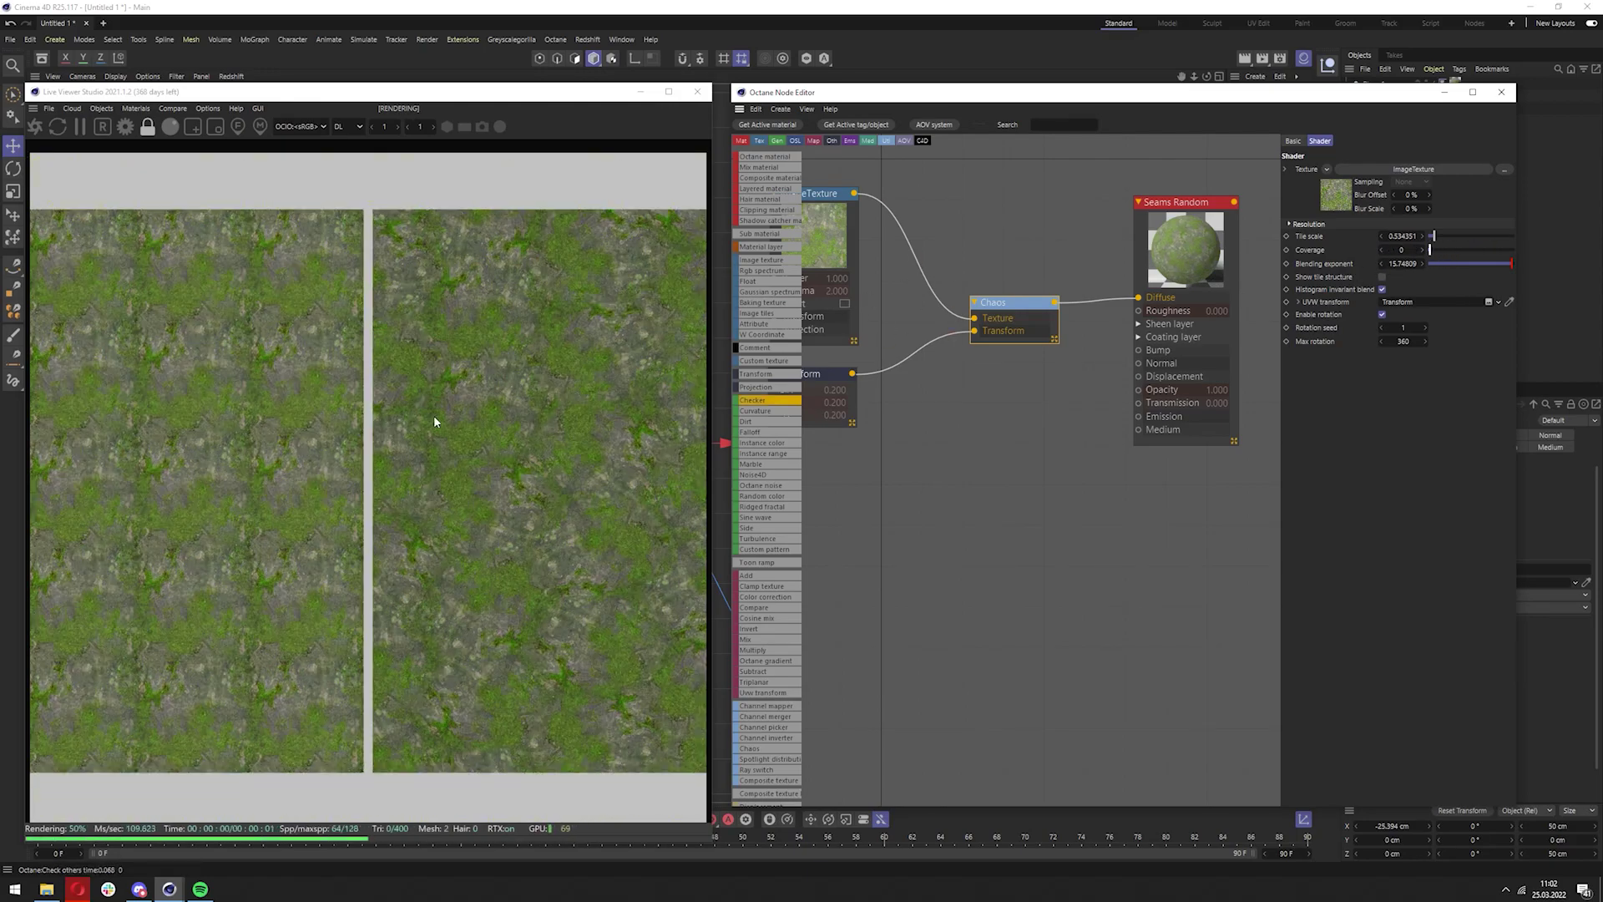
Switch to the web browser and look over the imgonline page for making seamless textures
scroll(1030, 311, up, 3)
click(220, 460)
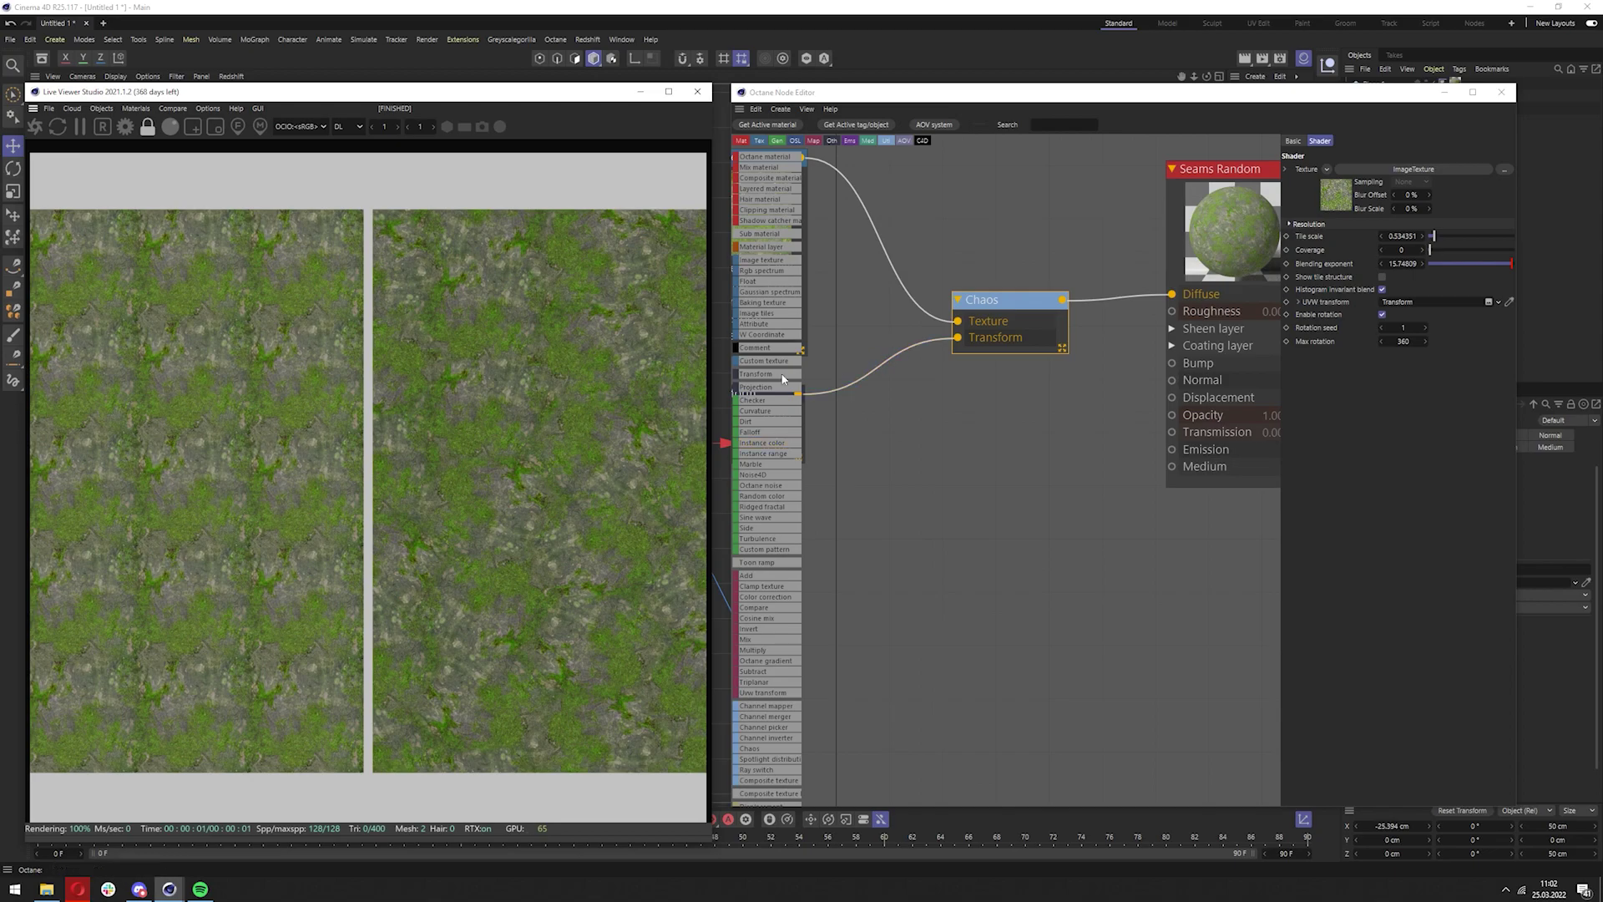
click(79, 888)
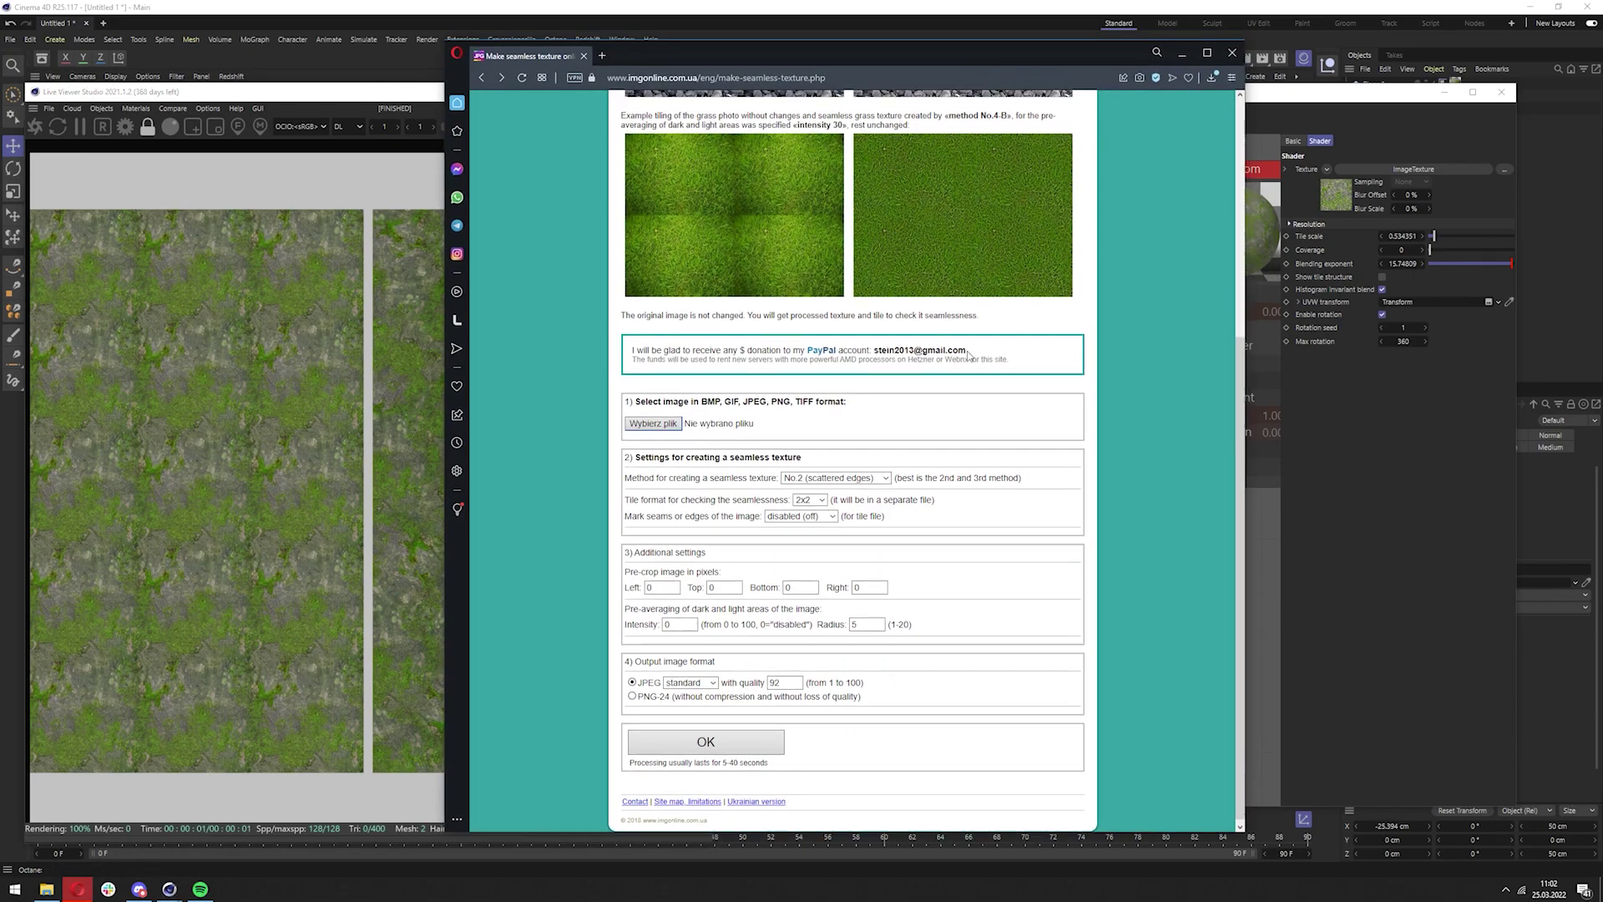
scroll(634, 418, up, 4)
drag(895, 49, 35, 89)
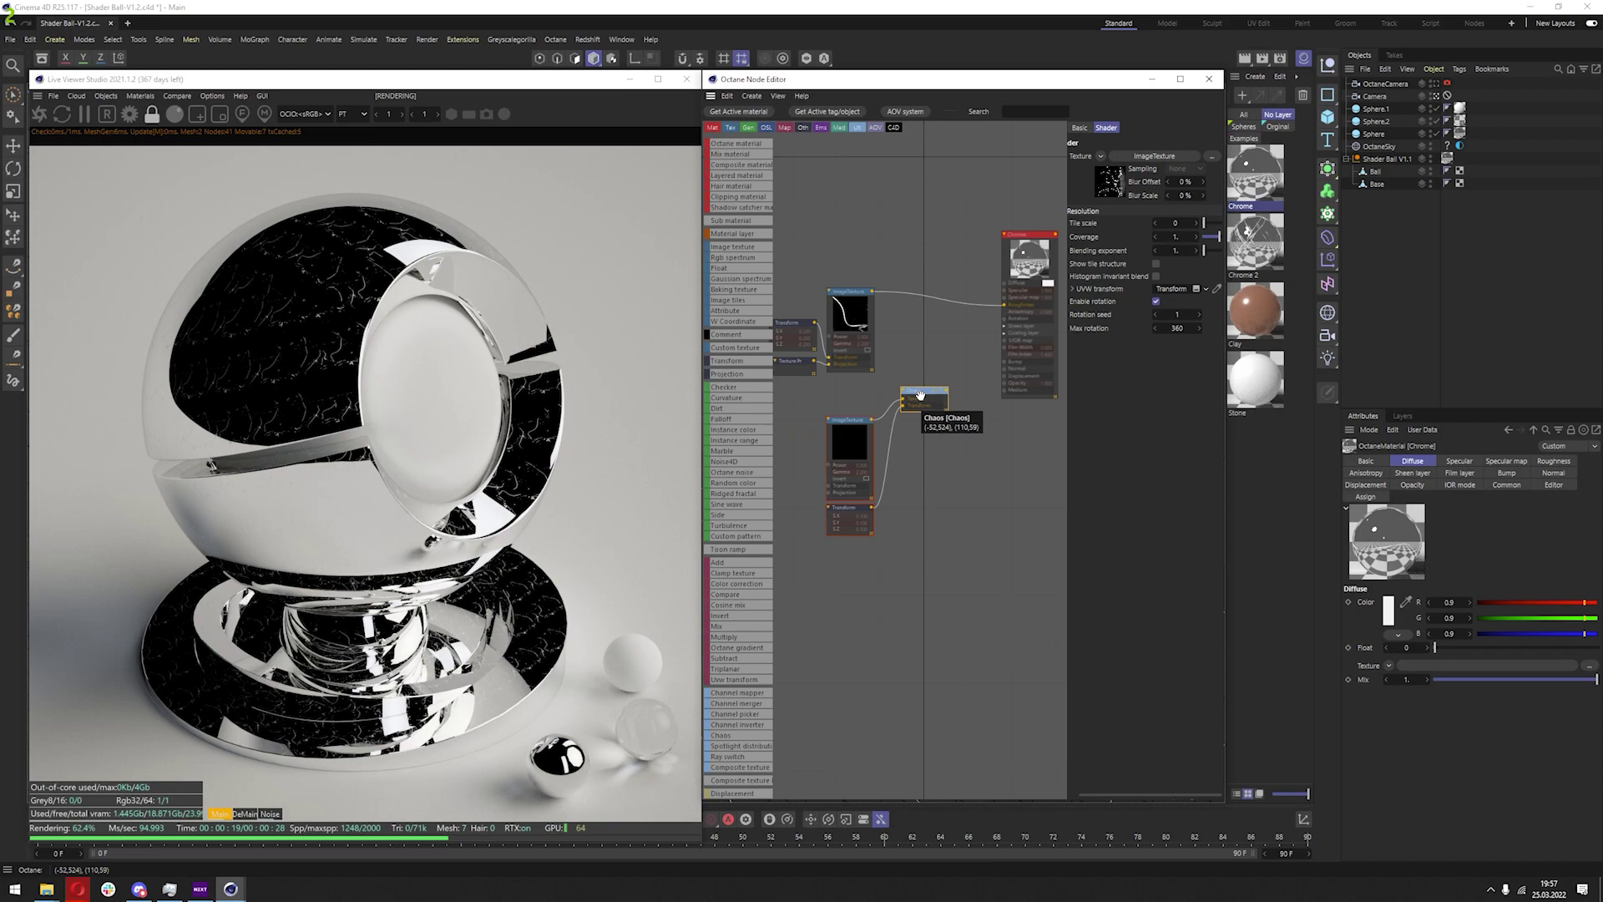
Locate the scratches image used by the Chrome material's roughness texture and view it in File Explorer
drag(920, 395, 929, 392)
click(858, 302)
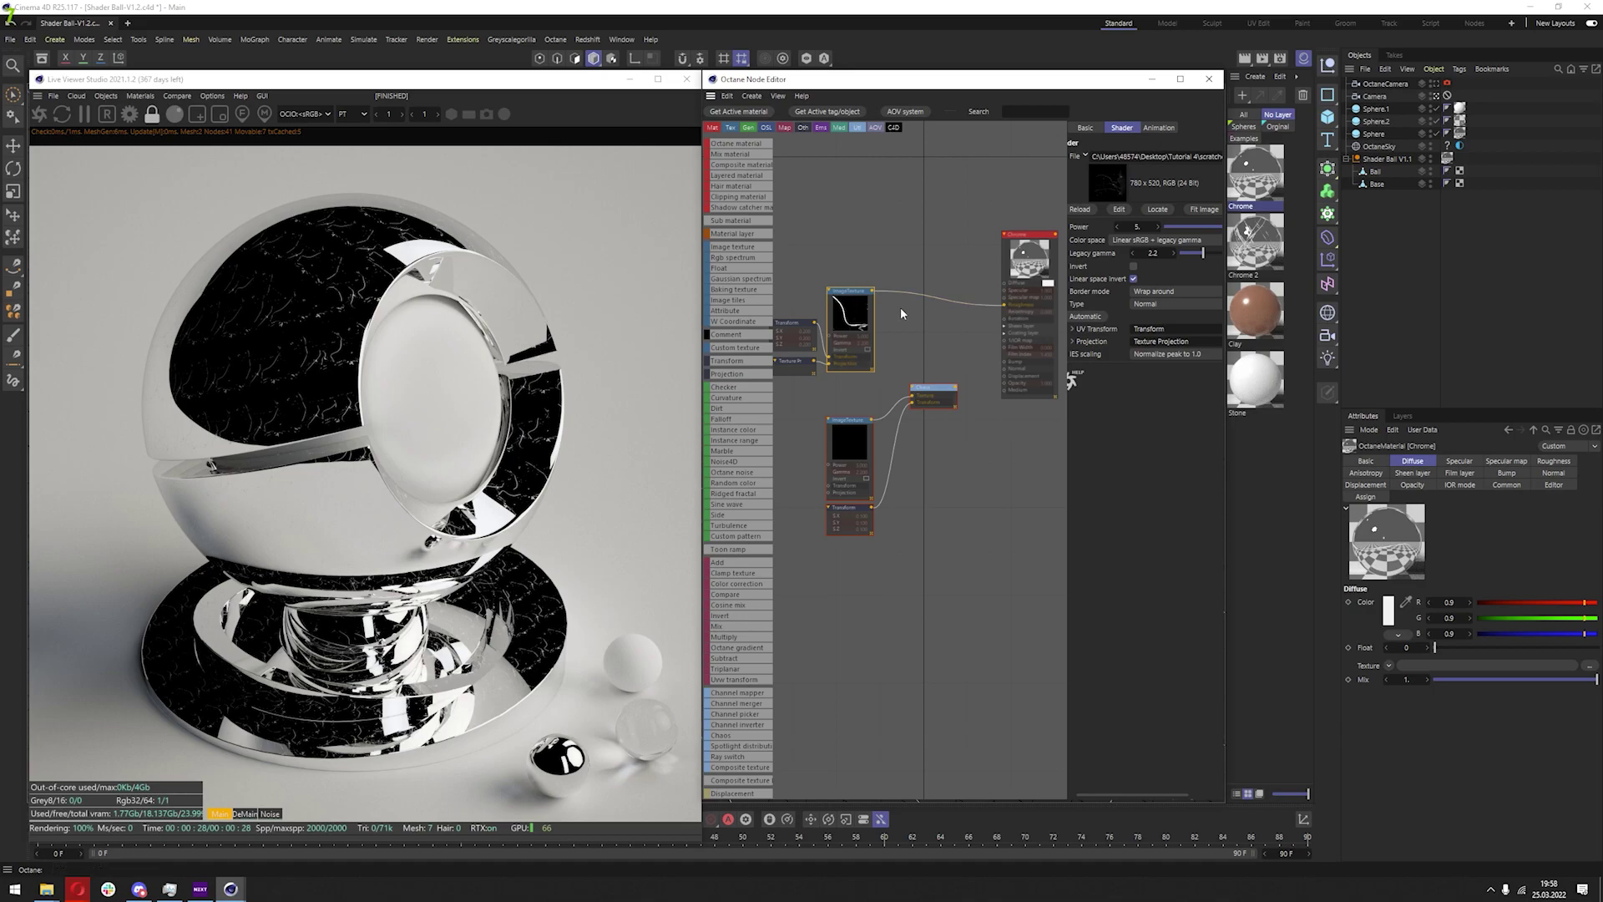
right_click(854, 313)
click(1169, 215)
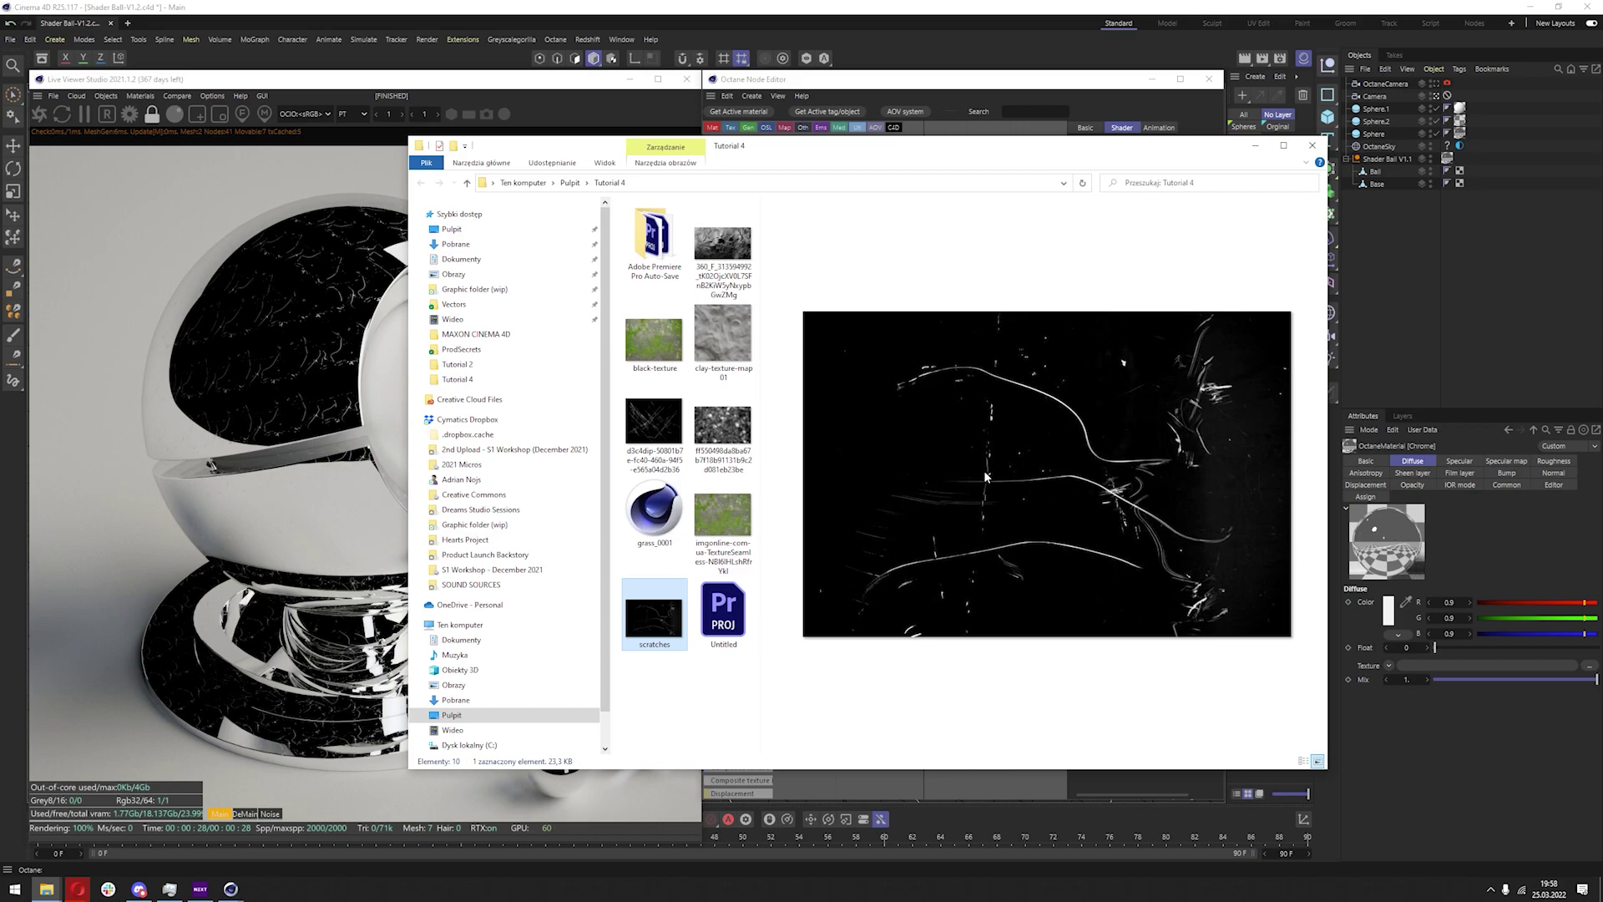
click(1255, 146)
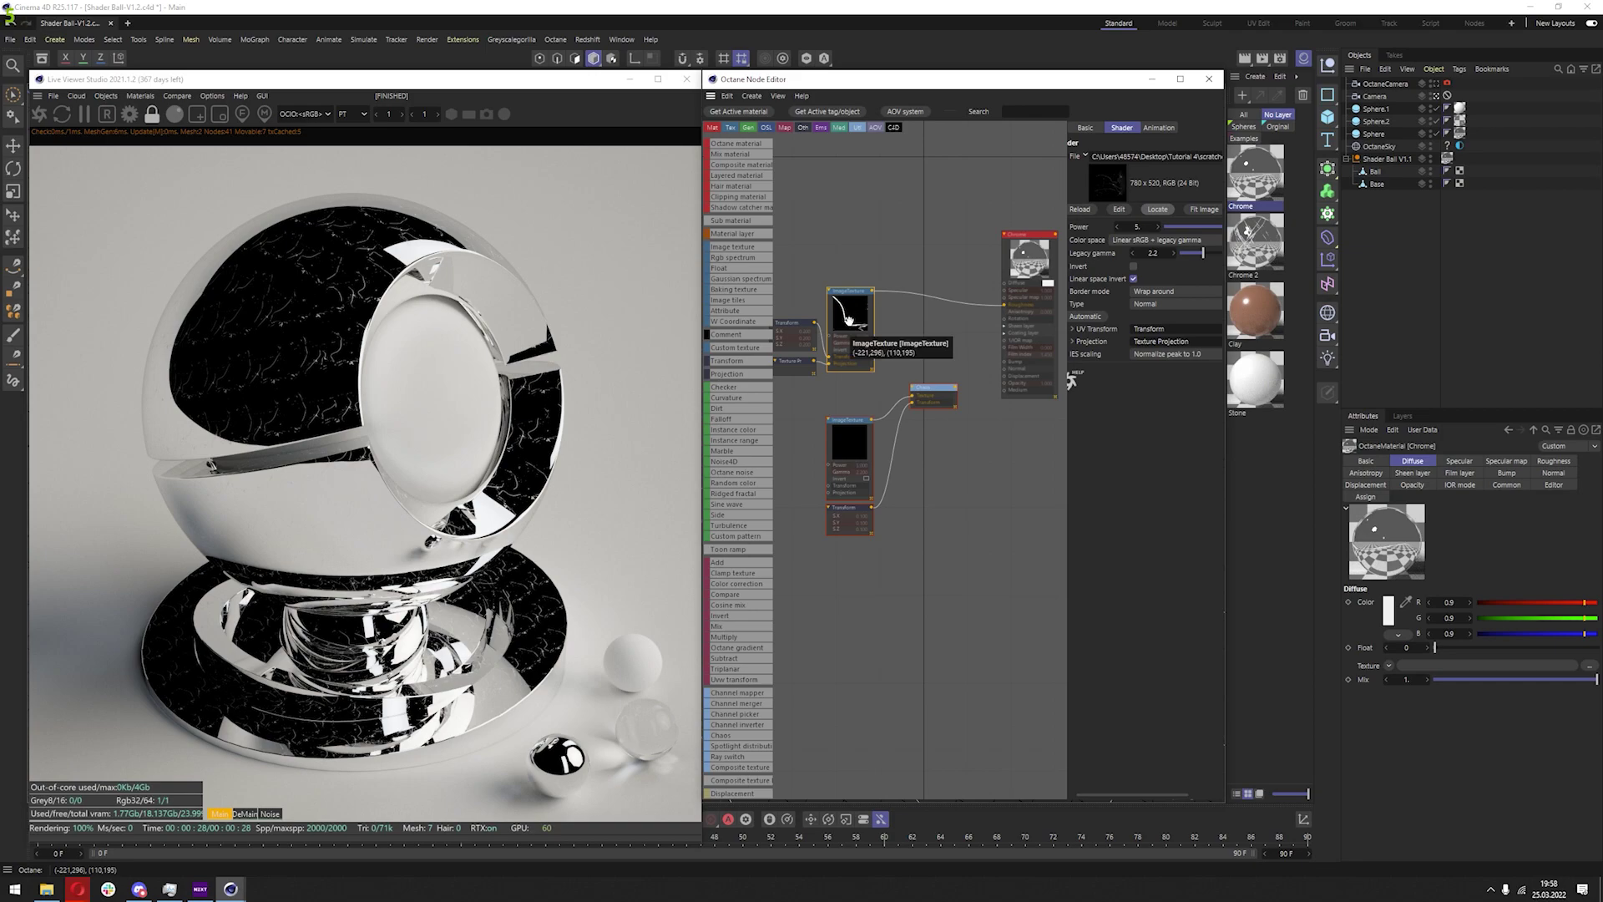
Reposition the Chrome material's roughness ImageTexture node and solo it in the live render
drag(847, 317, 865, 300)
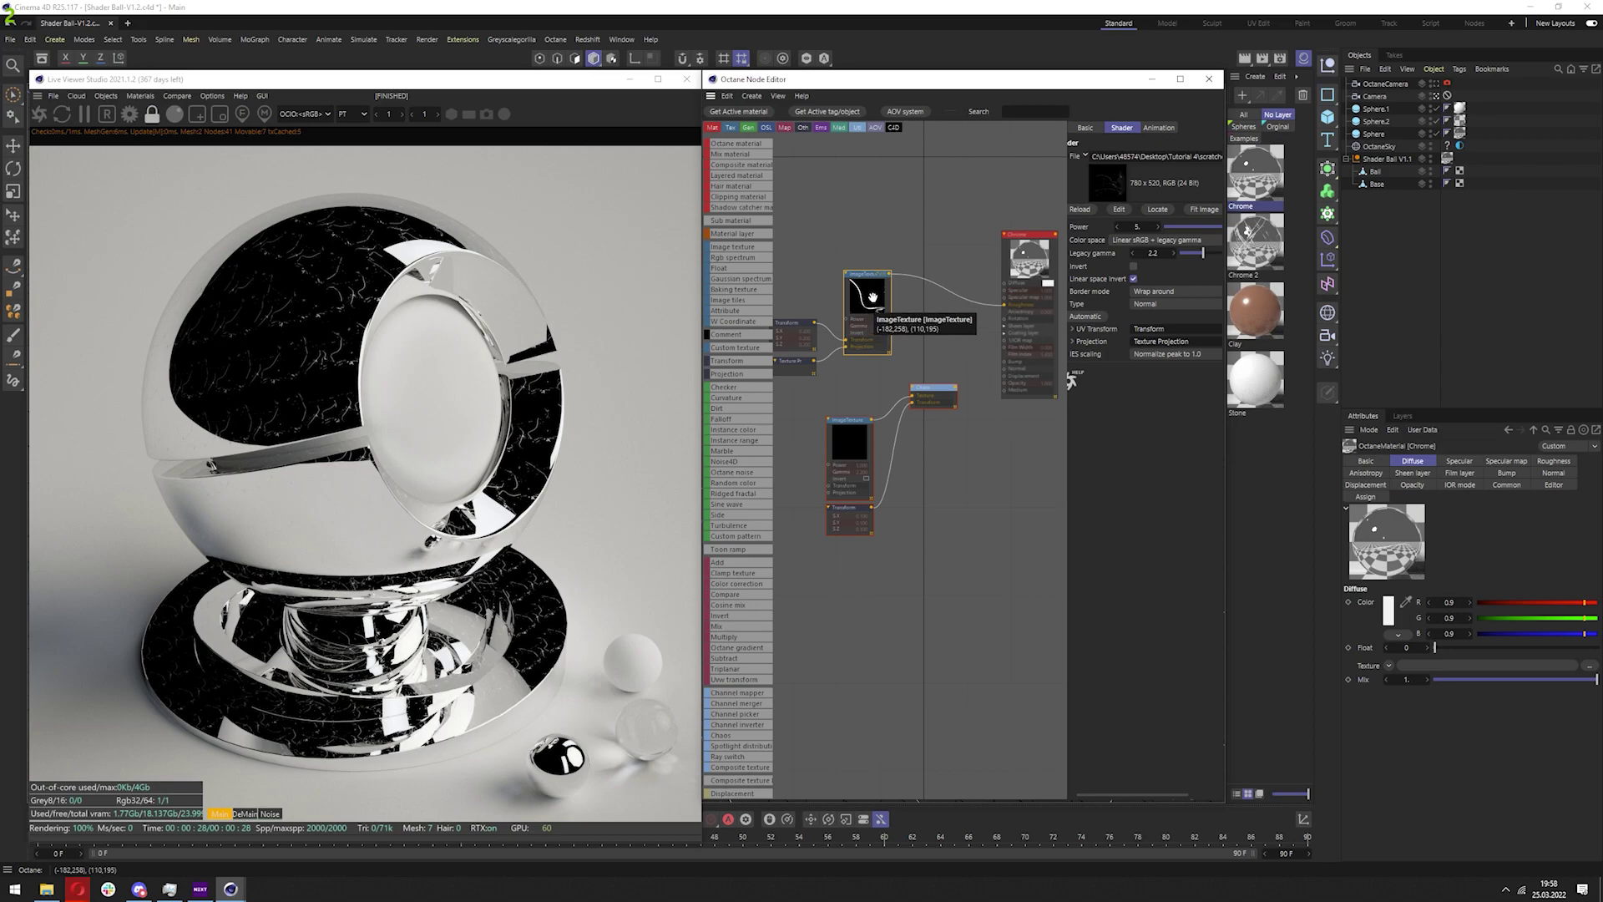
middle_drag(865, 301, 871, 307)
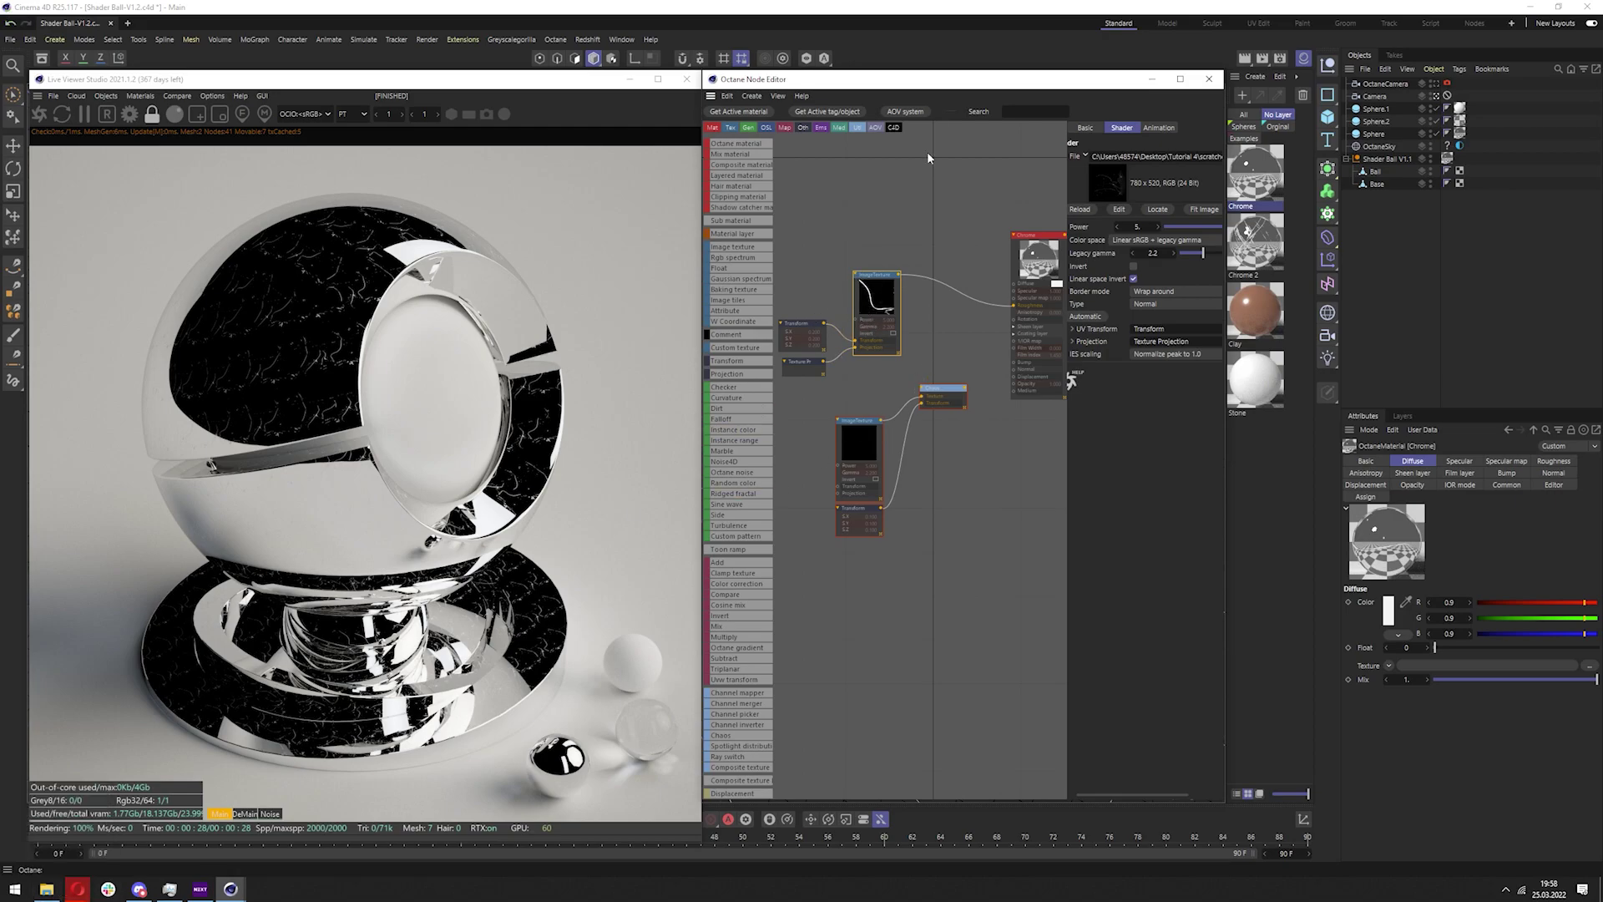
scroll(848, 313, up, 2)
middle_drag(874, 292, 844, 304)
key(alt+w)
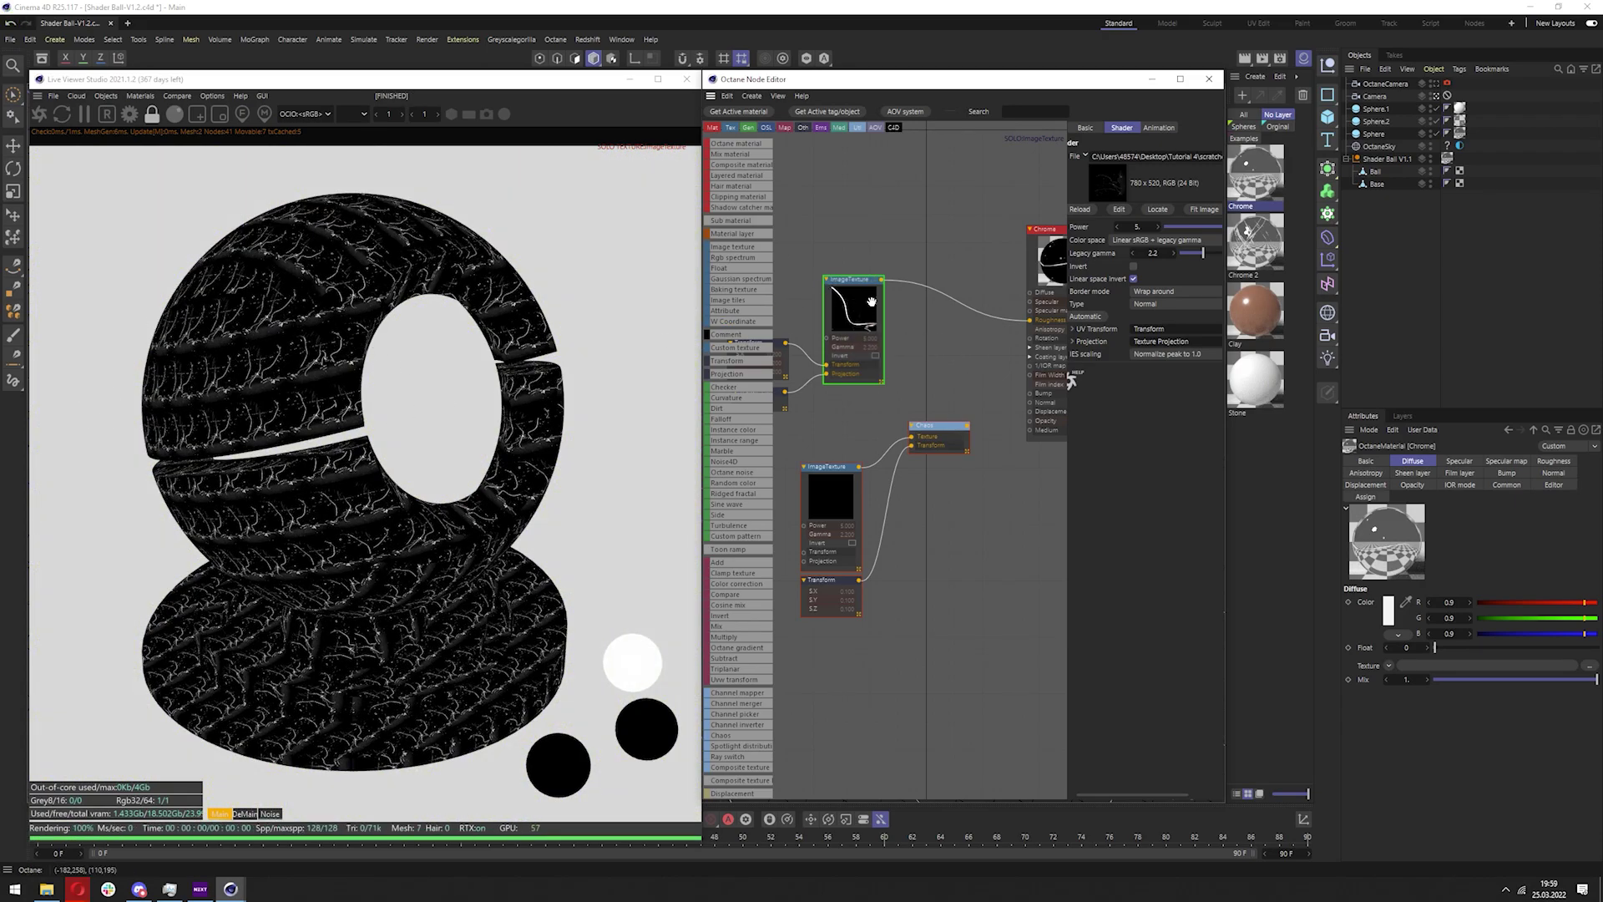
Connect the Chaos node to the Chrome material's Roughness input in place of the image texture, and solo the Chaos node
click(875, 327)
drag(967, 426, 1030, 320)
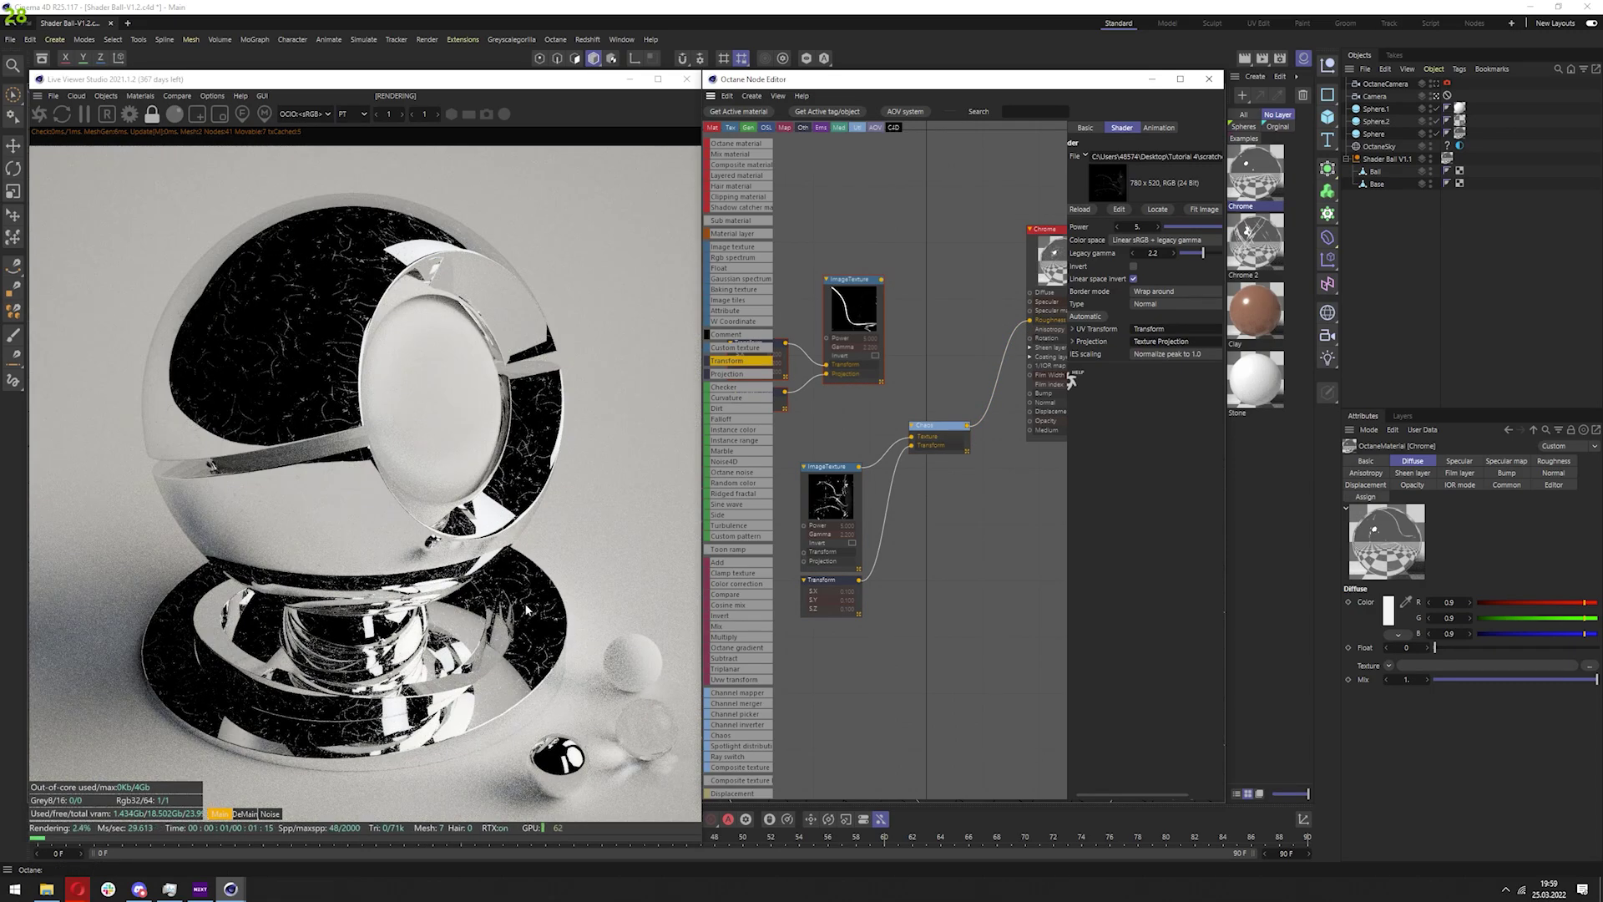
right_click(948, 432)
click(960, 460)
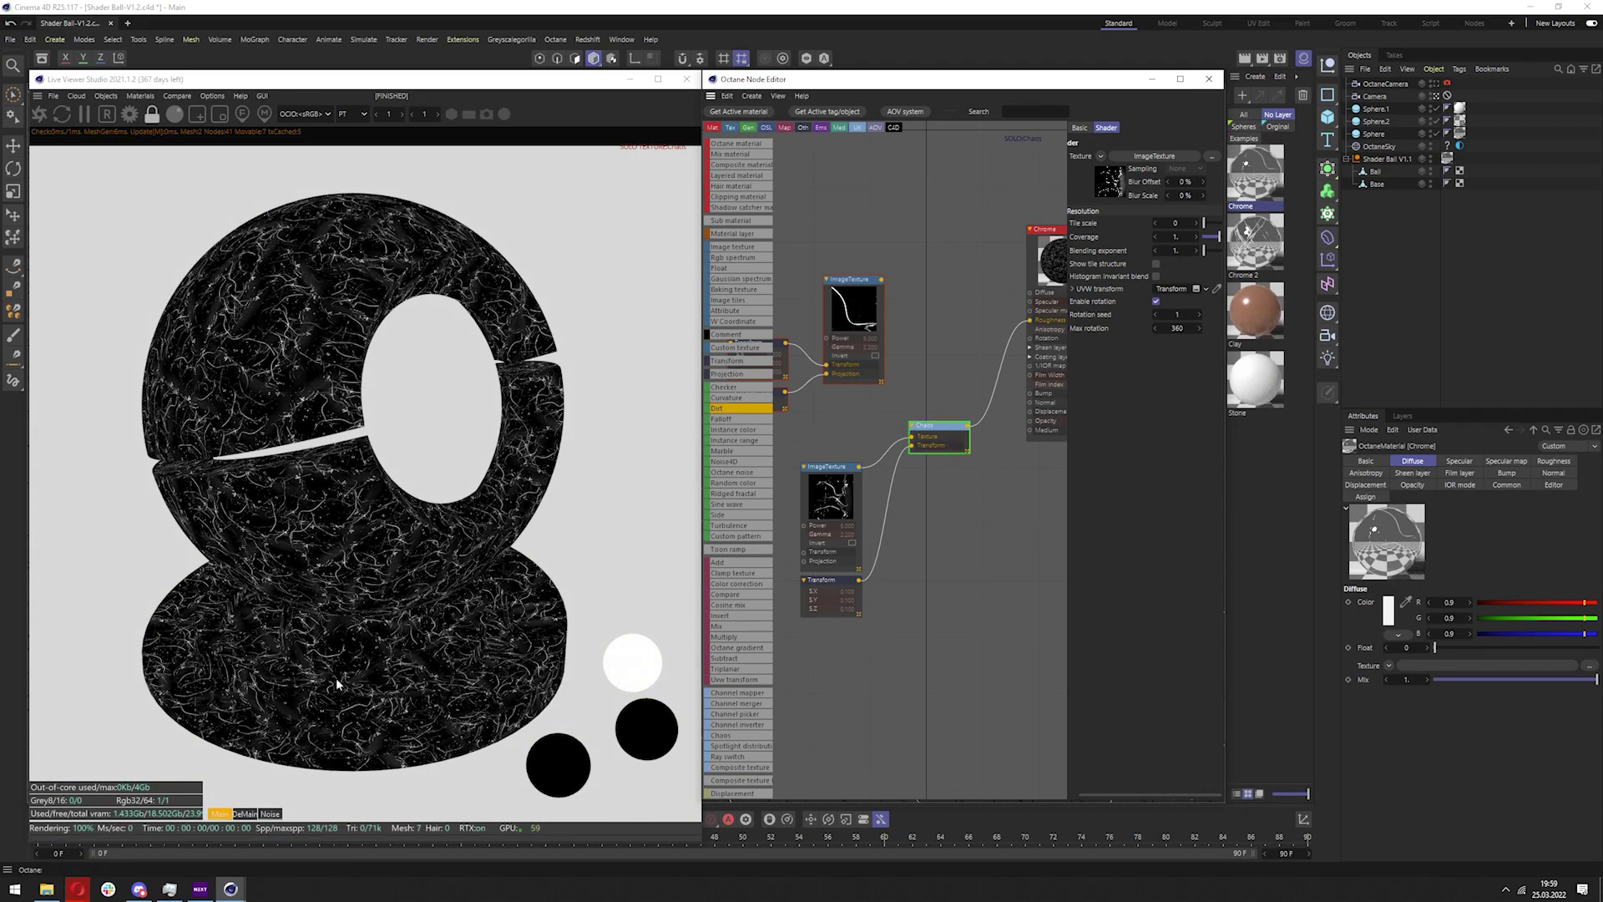
Apply the Chrome 2 material to the Shader Ball V1.1 object
click(1255, 242)
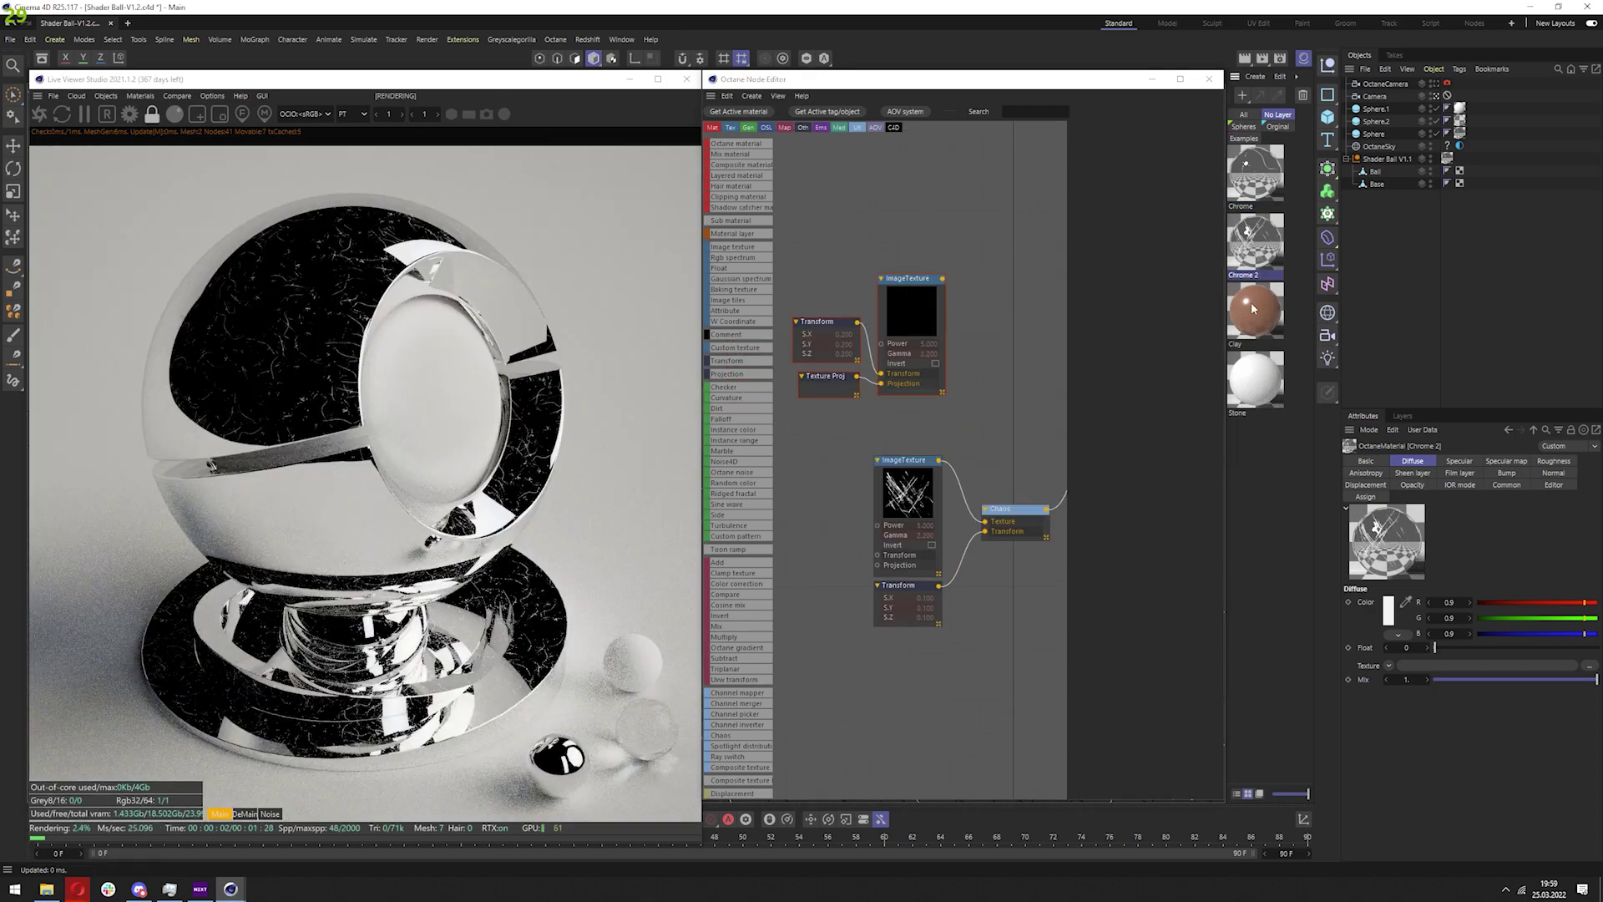
drag(1447, 161, 1447, 160)
Solo the Chrome 2 material's Chaos node in the live render and set its Coverage to 1
middle_drag(890, 382, 798, 351)
click(916, 489)
right_click(918, 490)
click(937, 518)
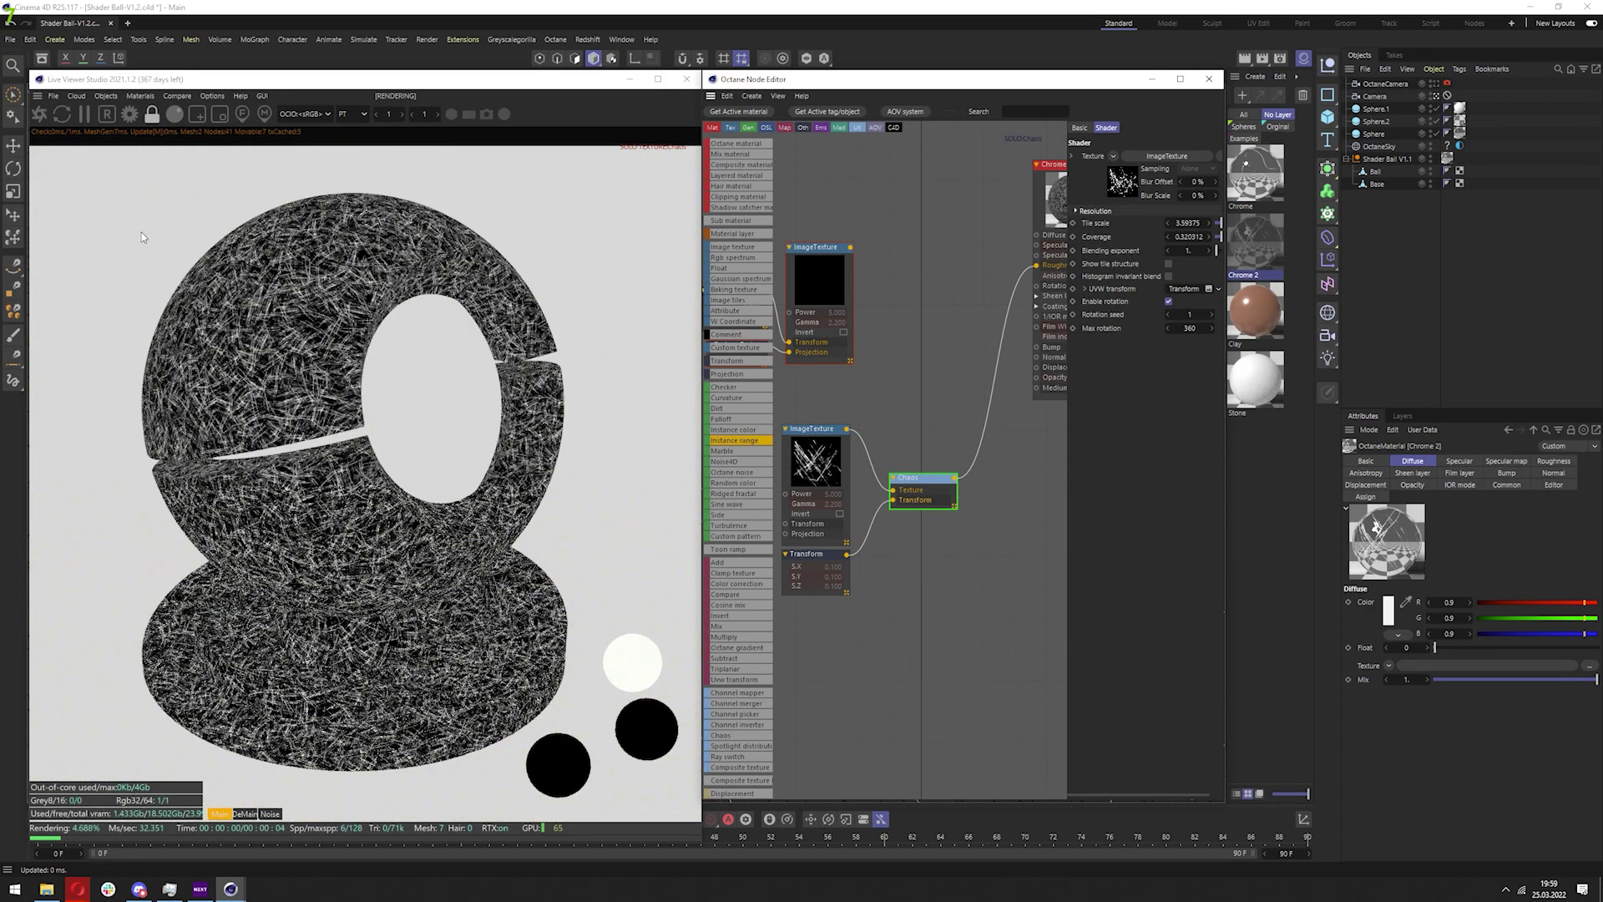
drag(1200, 236, 1211, 243)
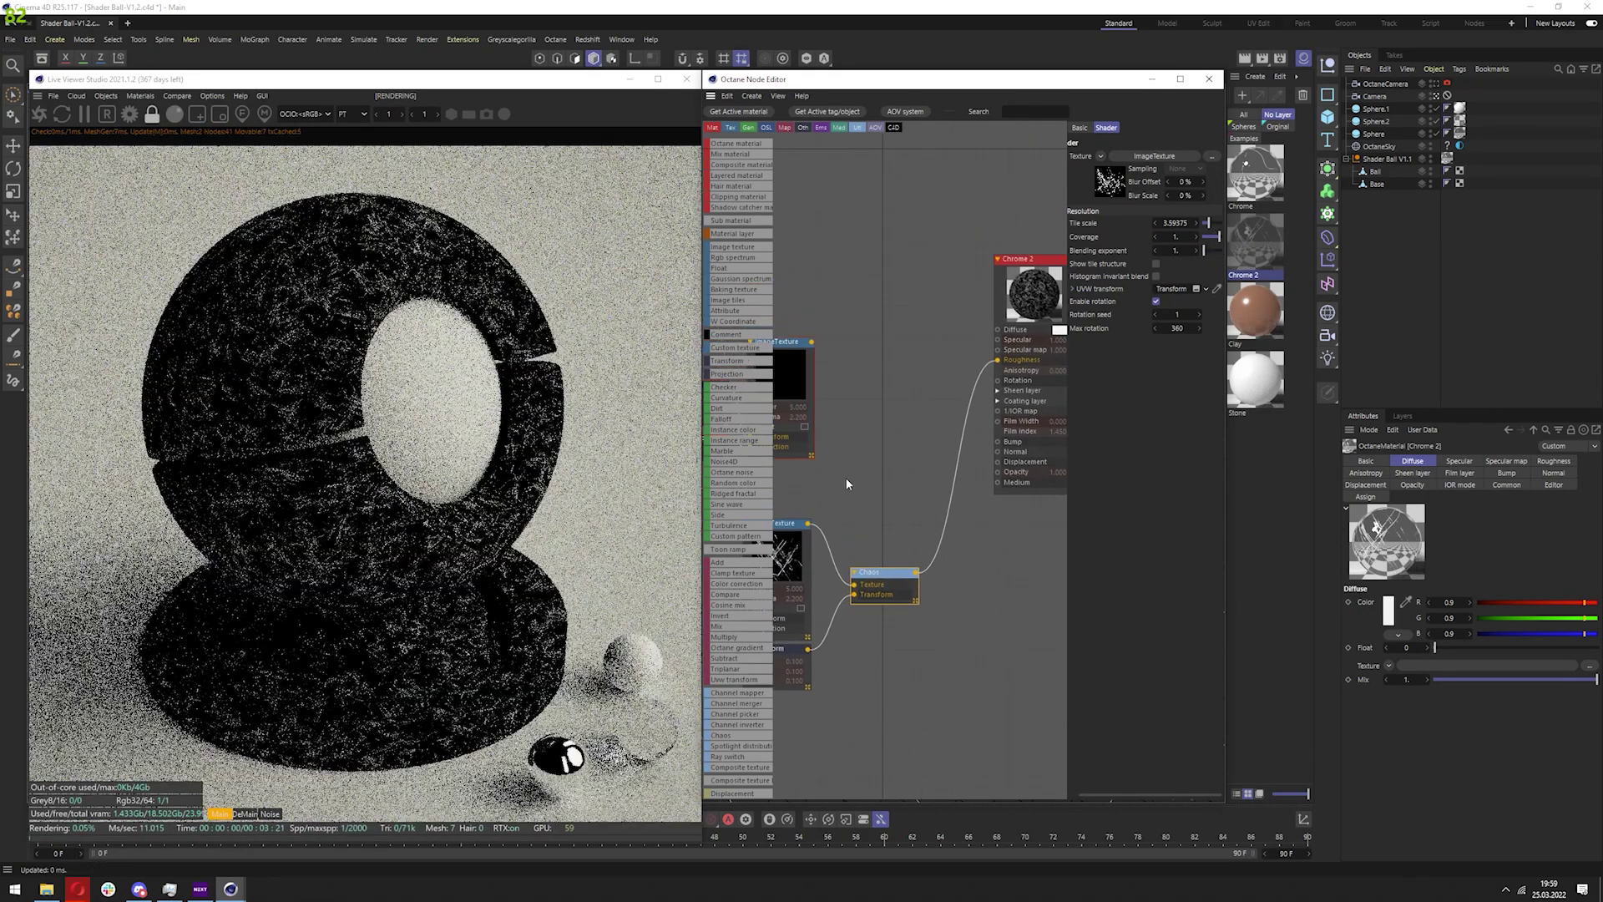
Connect the upper ImageTexture node to Chrome 2's Roughness input in place of the Chaos node, and solo that ImageTexture
middle_drag(847, 484, 856, 503)
drag(822, 362, 1009, 381)
middle_drag(800, 388, 891, 389)
right_click(890, 389)
click(902, 417)
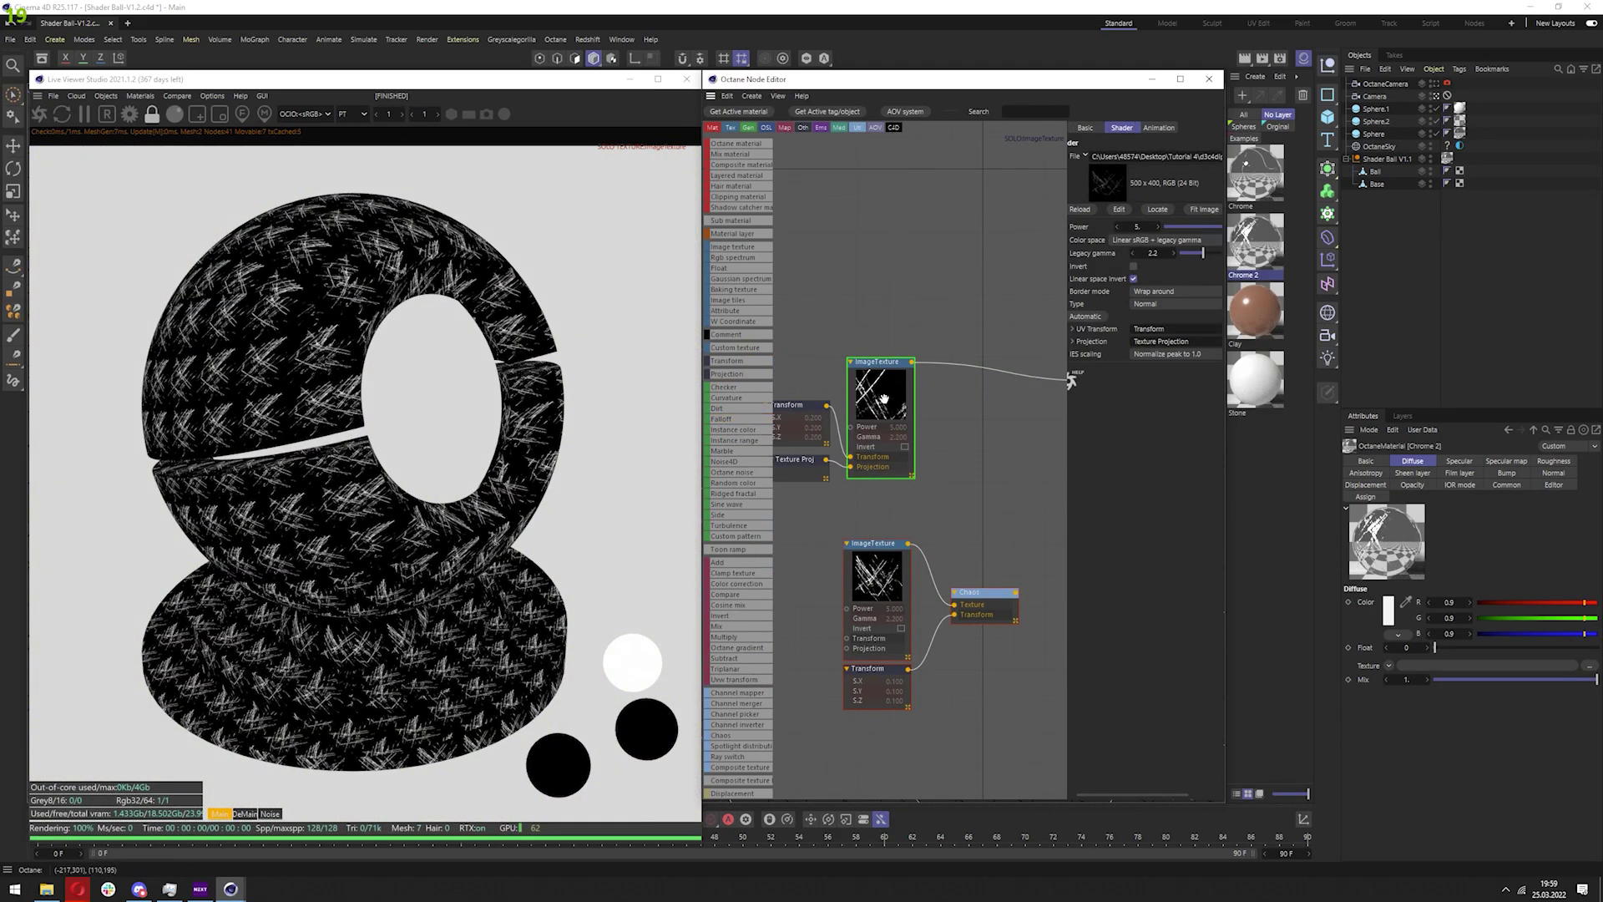
Turn off solo on Chrome 2's ImageTexture node to show the full material in the live render
right_click(884, 397)
click(927, 426)
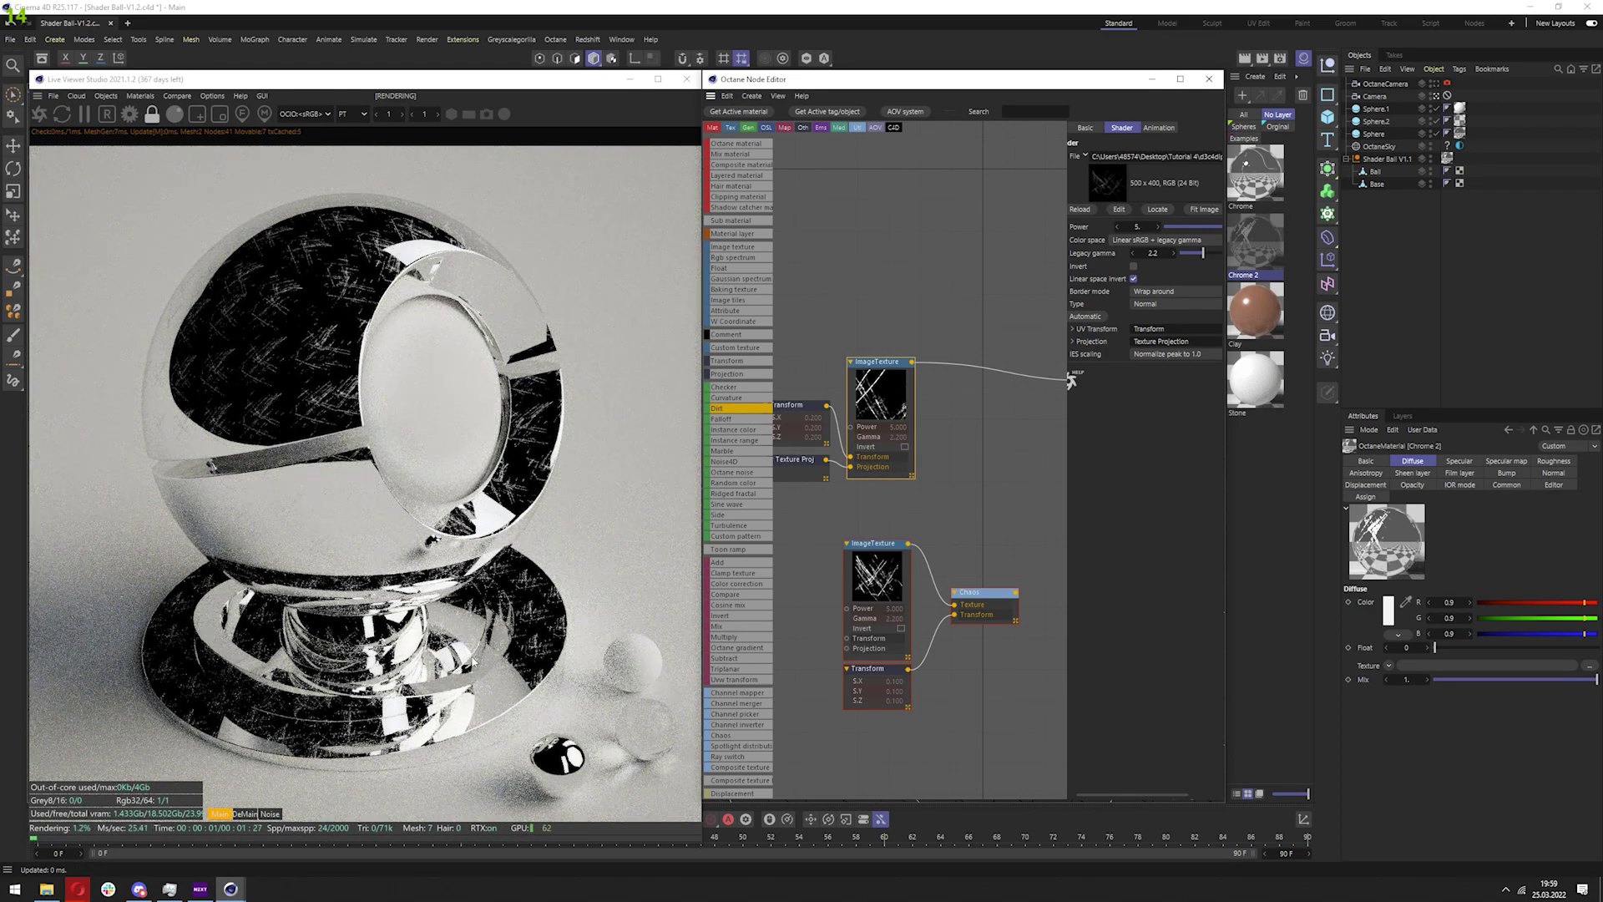
scroll(891, 393, down, 2)
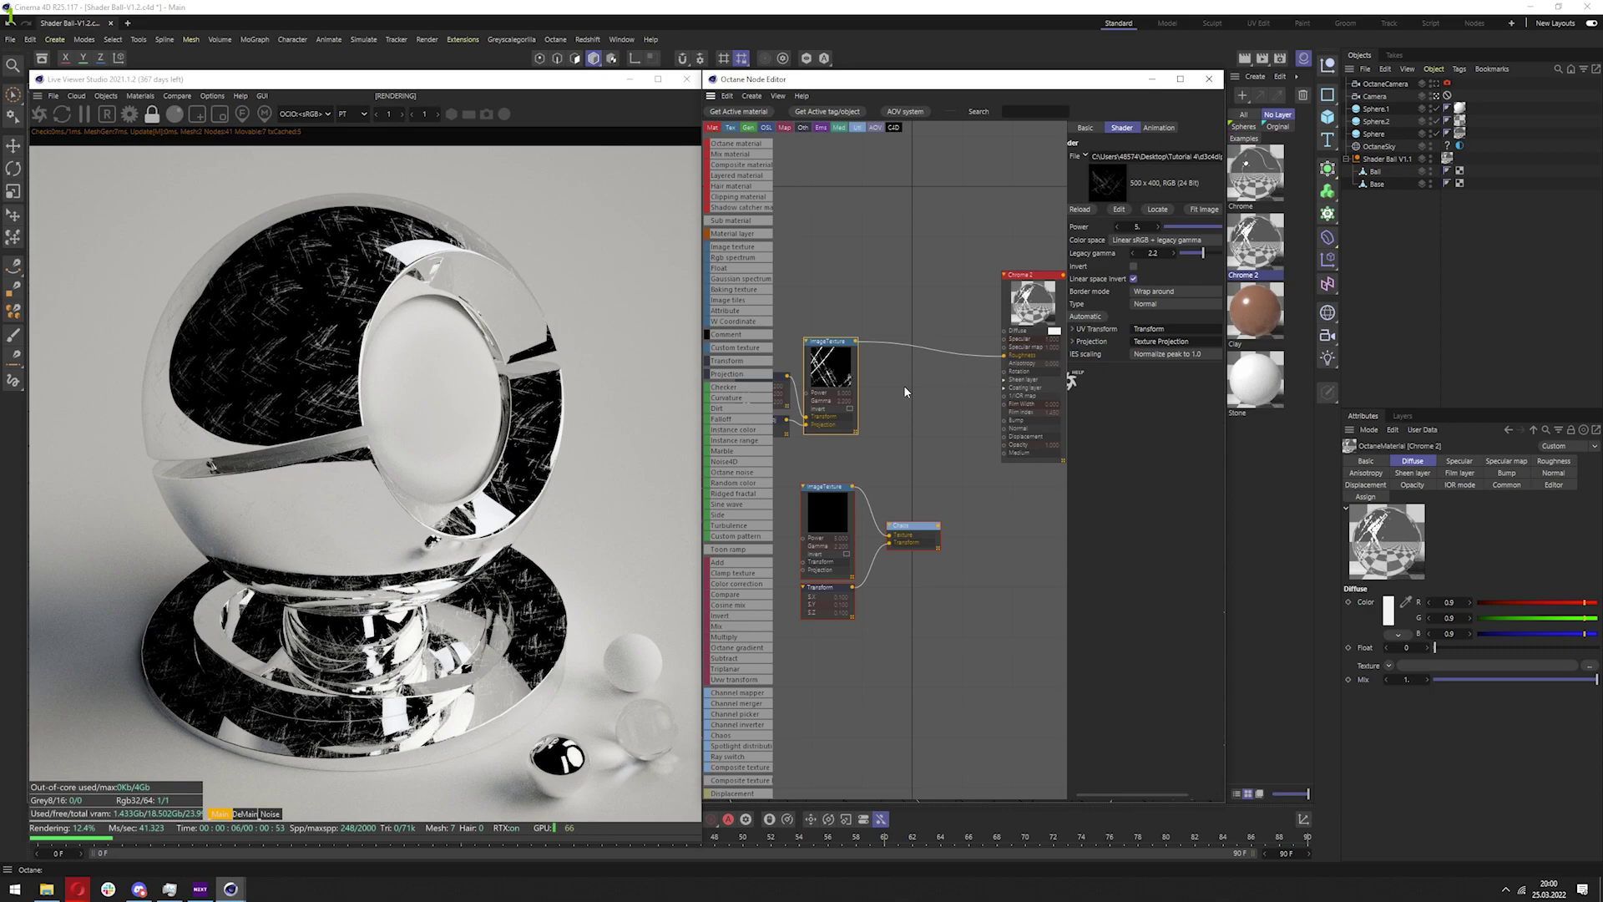
scroll(904, 390, up, 2)
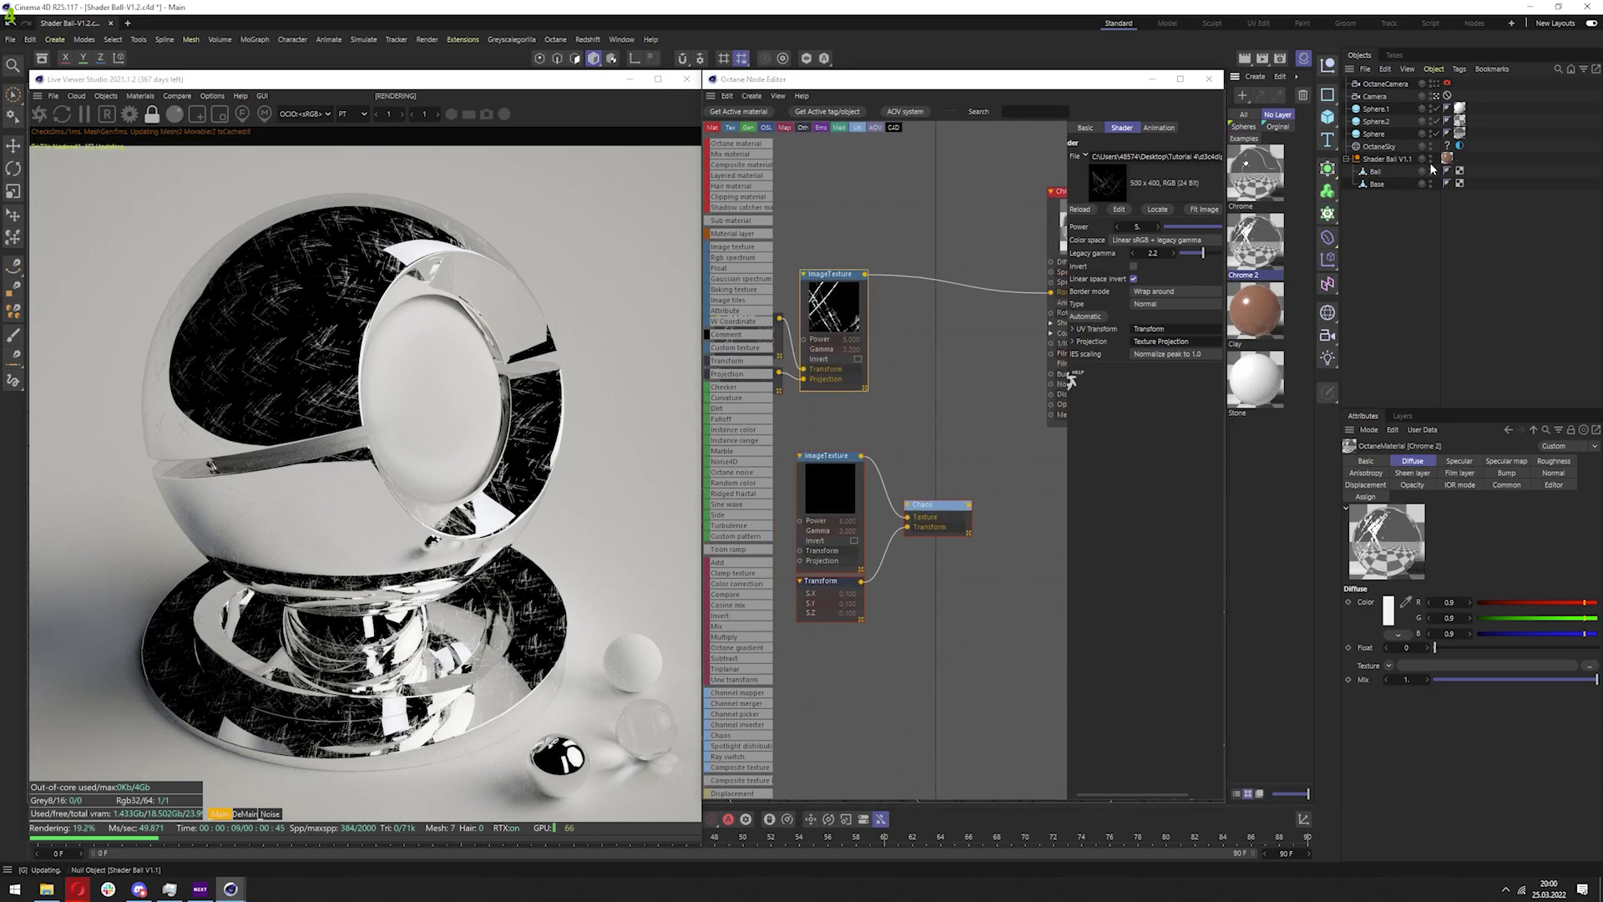
Open the Clay material's node graph and locate its ImageTexture's source file in File Explorer
click(1255, 310)
middle_drag(880, 408, 999, 385)
scroll(870, 374, up, 1)
click(936, 381)
scroll(820, 408, down, 1)
middle_drag(820, 409, 885, 399)
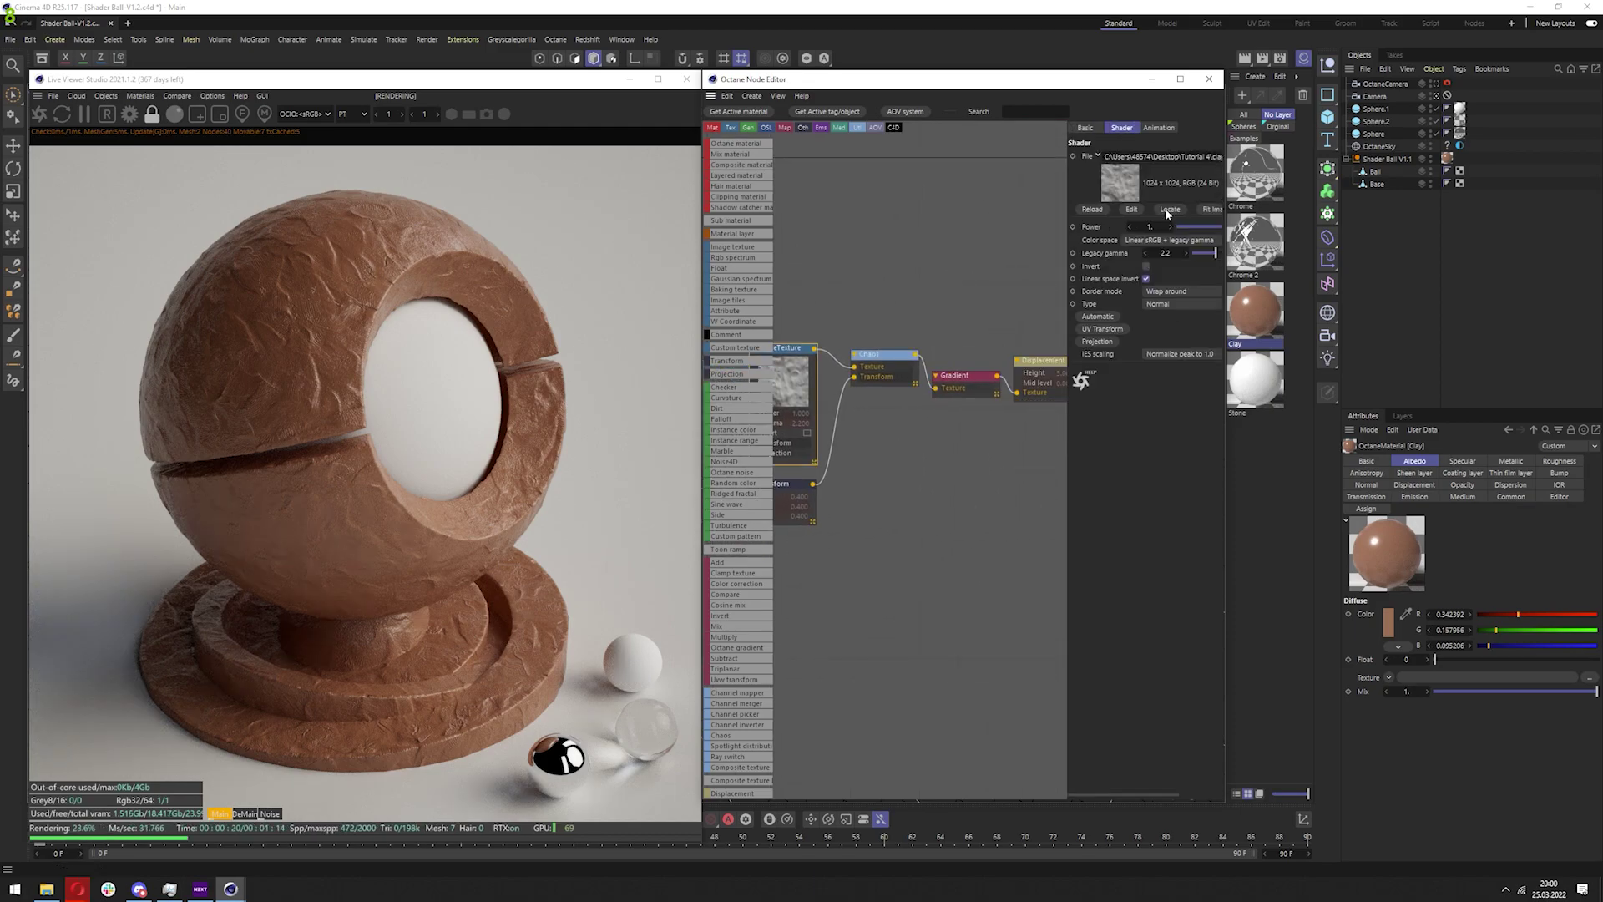
click(1166, 209)
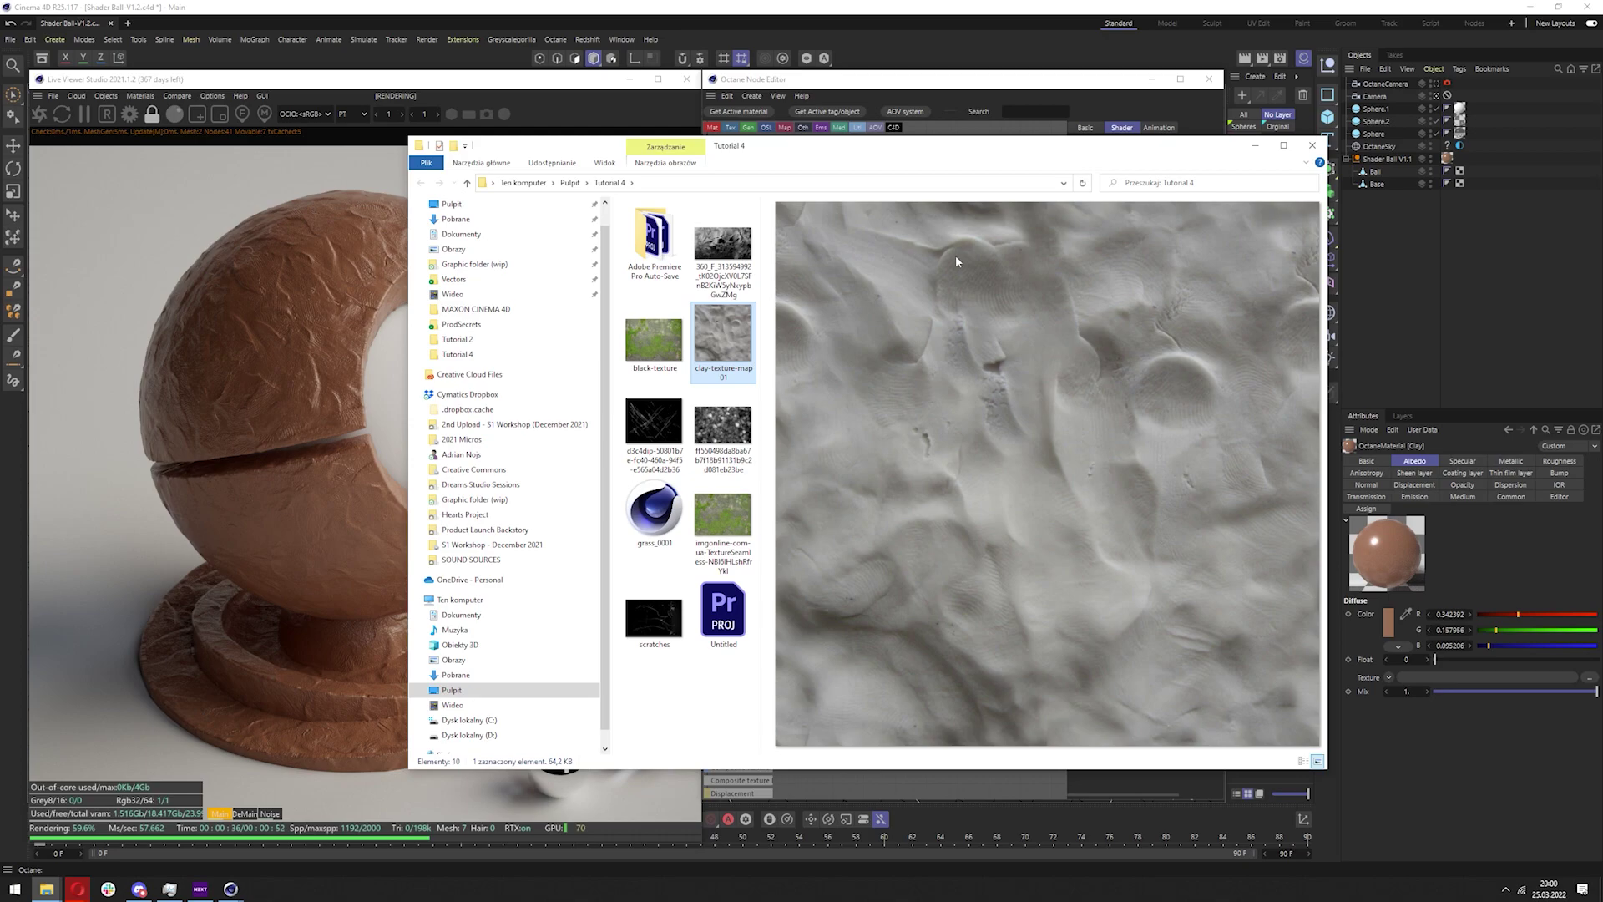
Preview the Clay material's Gradient node soloed in the live render, and switch off Auto bump map on its Displacement node
right_click(909, 367)
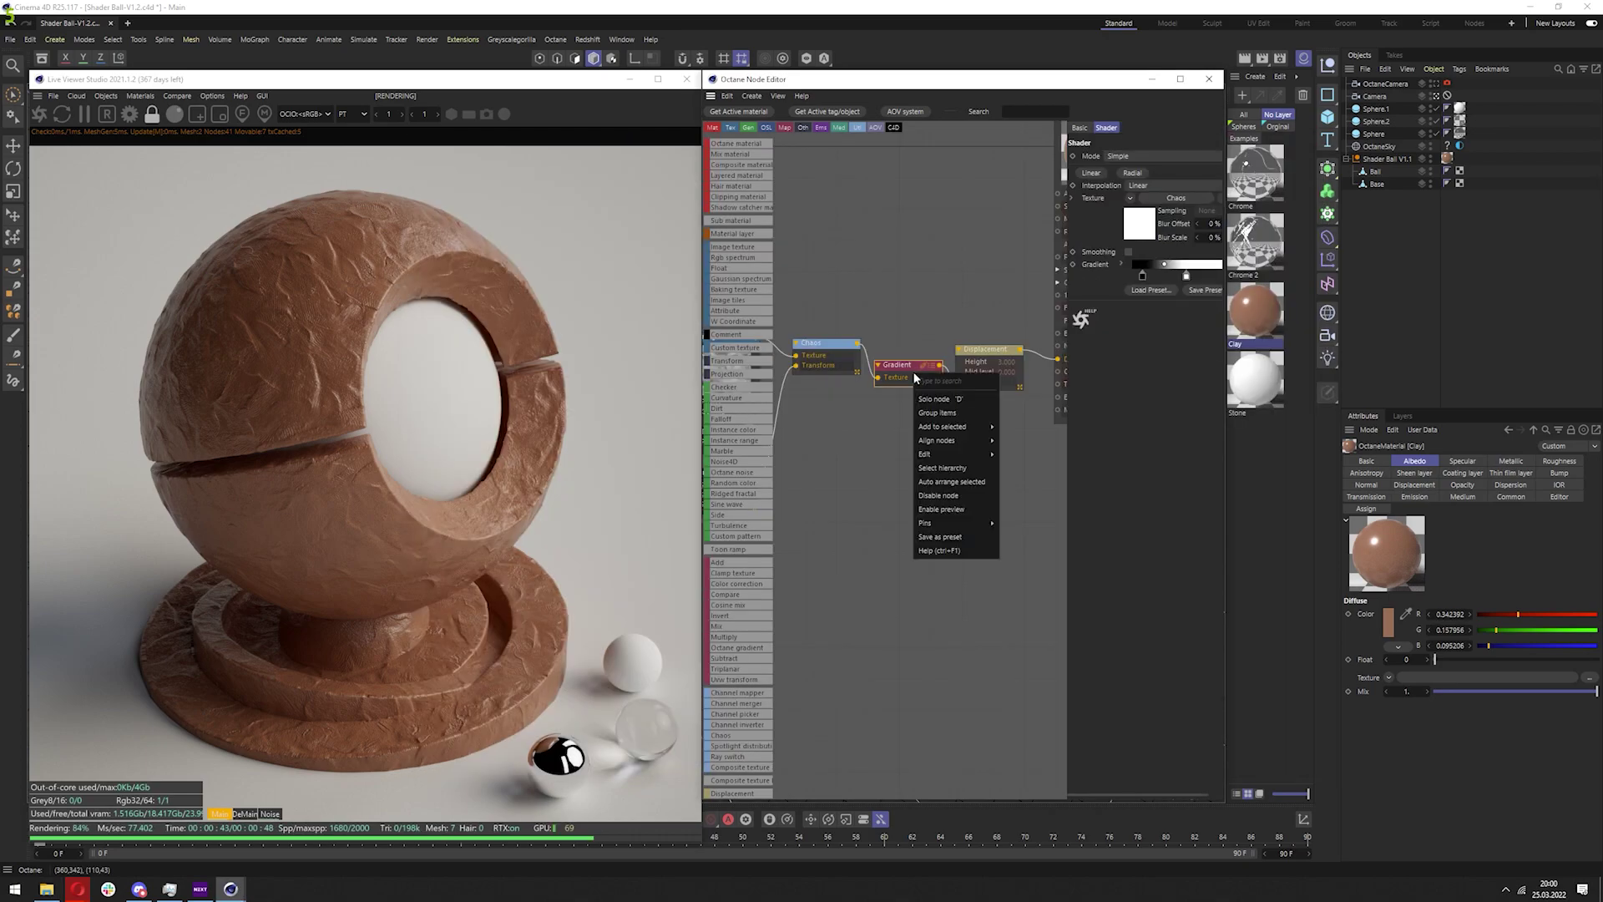
click(923, 400)
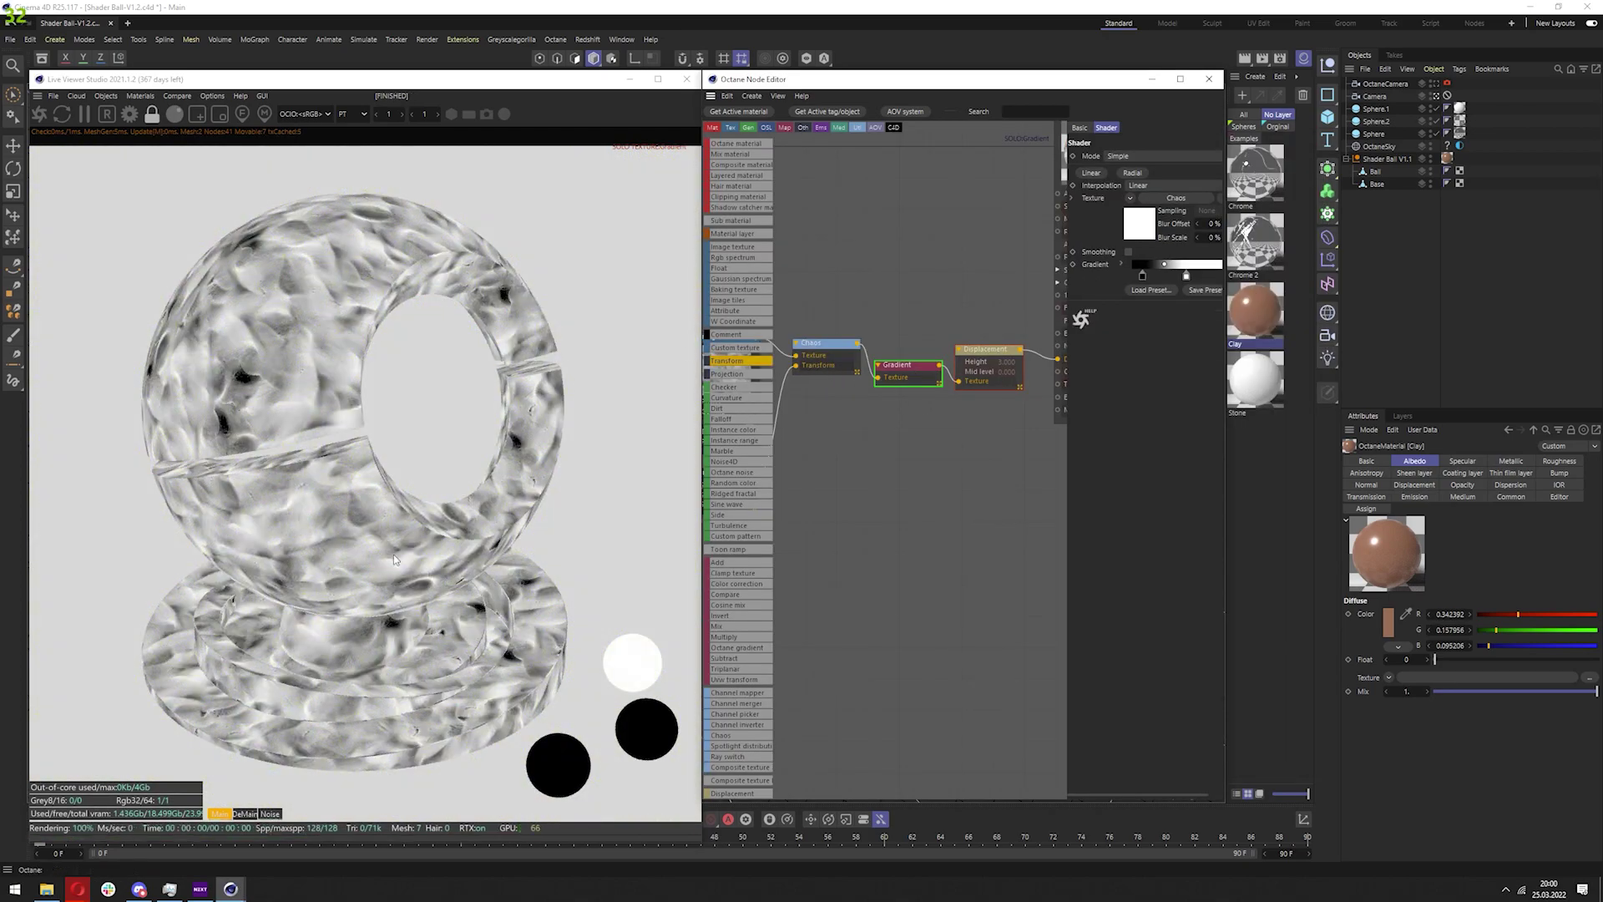
right_click(902, 381)
click(916, 405)
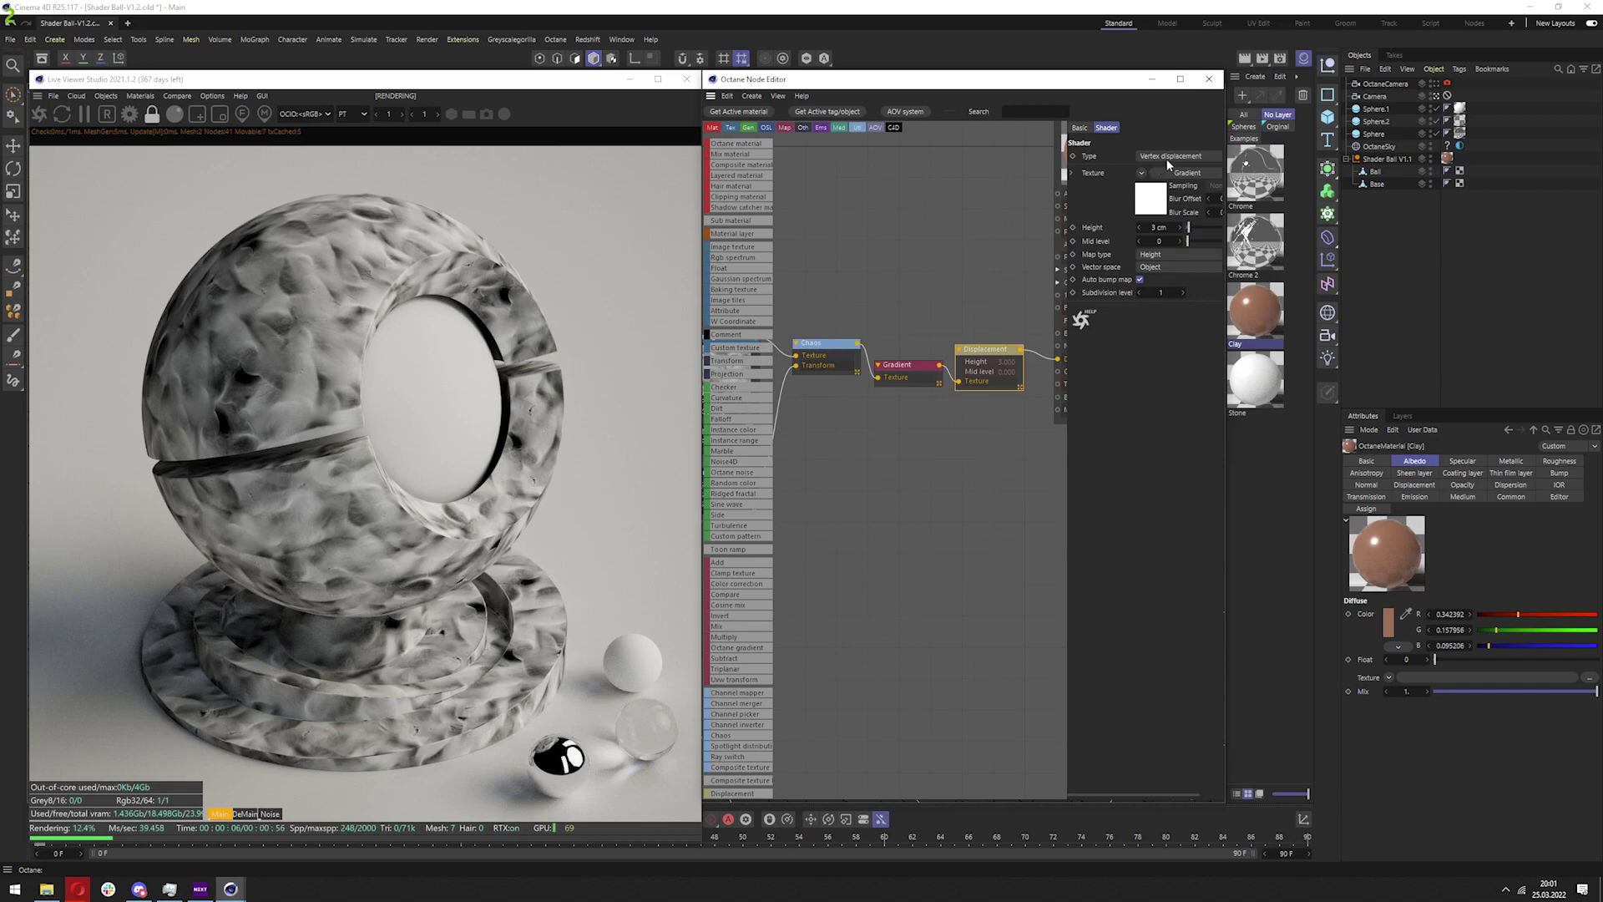
click(1140, 279)
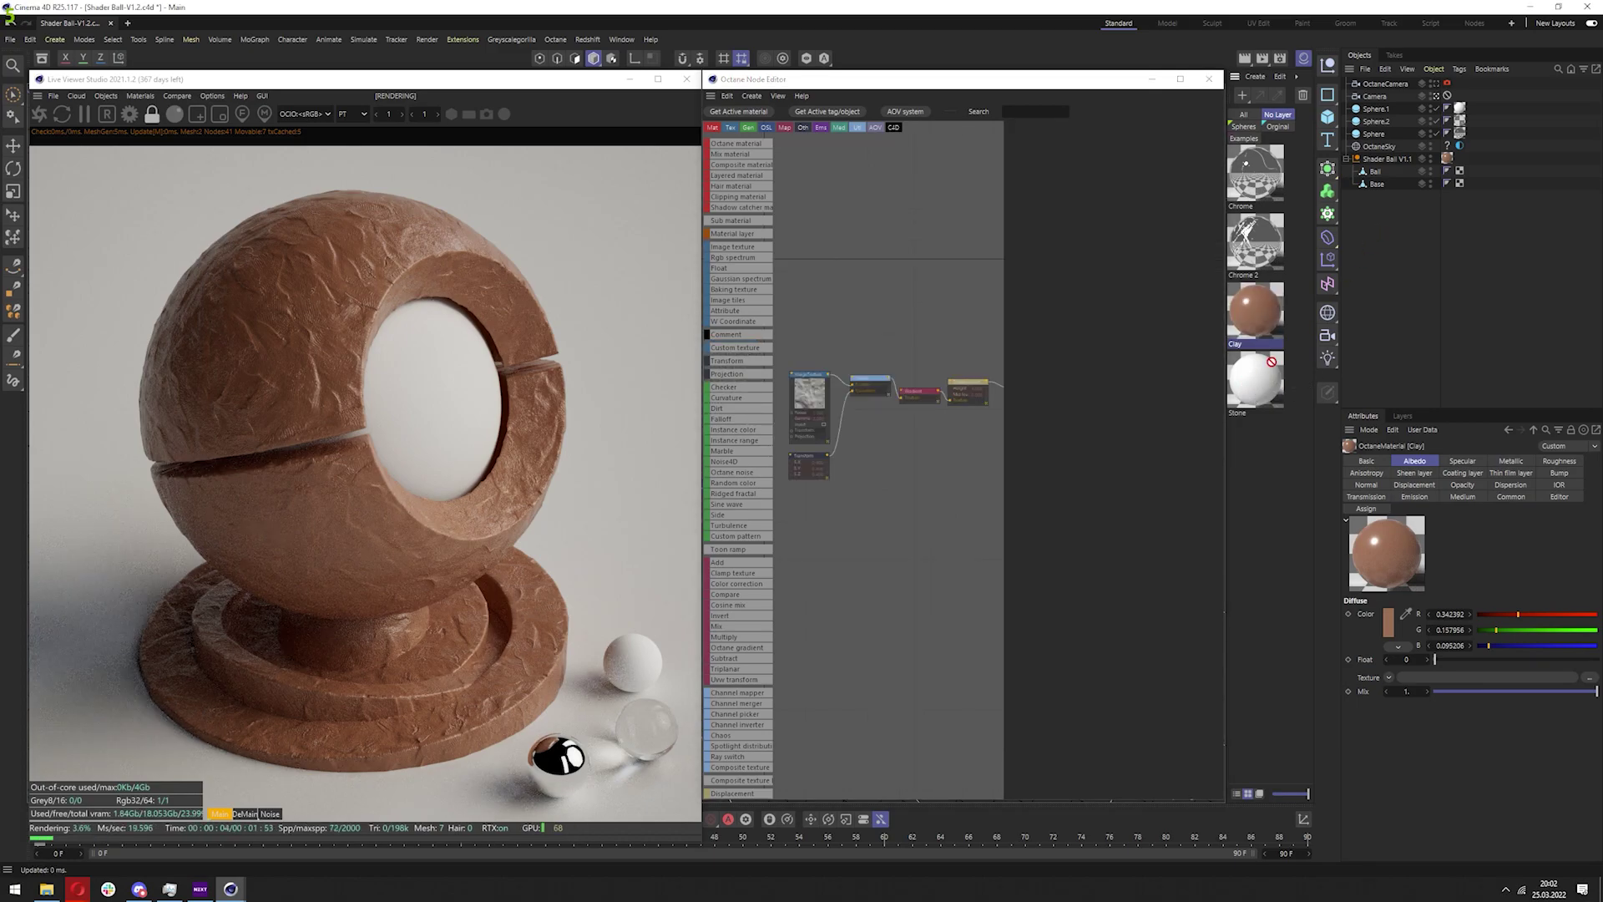
Apply the Stone material to the Shader Ball V1.1 object and turn off solo on its ImageTexture node
drag(1271, 361, 1451, 164)
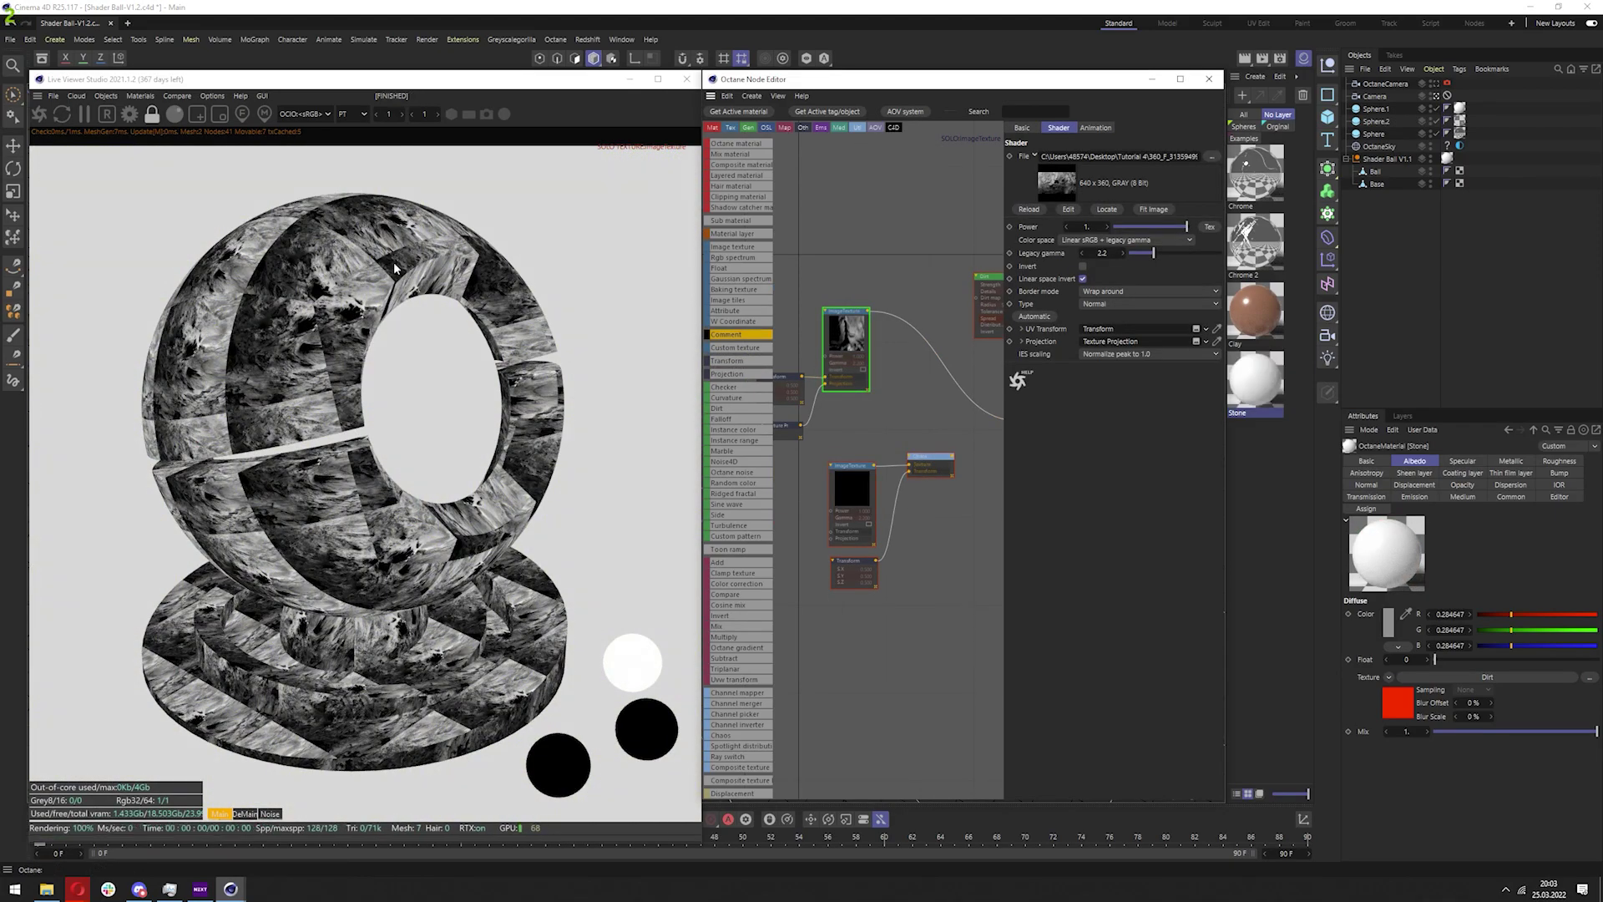
right_click(836, 329)
click(888, 392)
Connect the Stone material's Chaos node to the Displacement node's Texture input and select the Chaos node
middle_drag(903, 396, 825, 377)
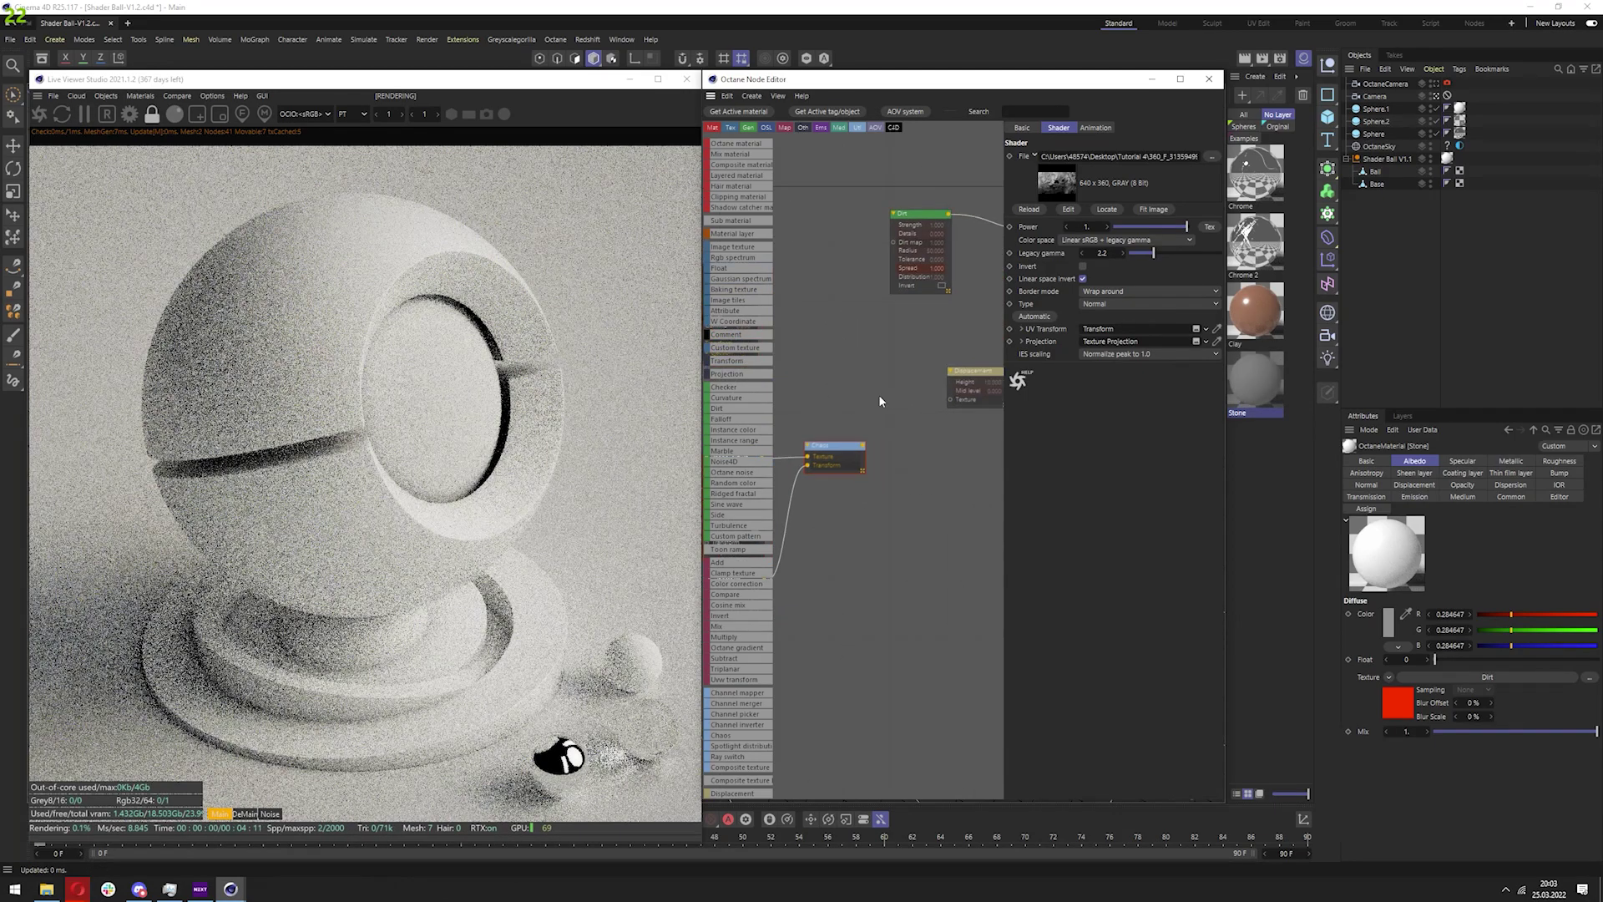
middle_drag(916, 402, 855, 443)
scroll(890, 396, down, 1)
drag(857, 426, 936, 387)
middle_drag(880, 423, 940, 409)
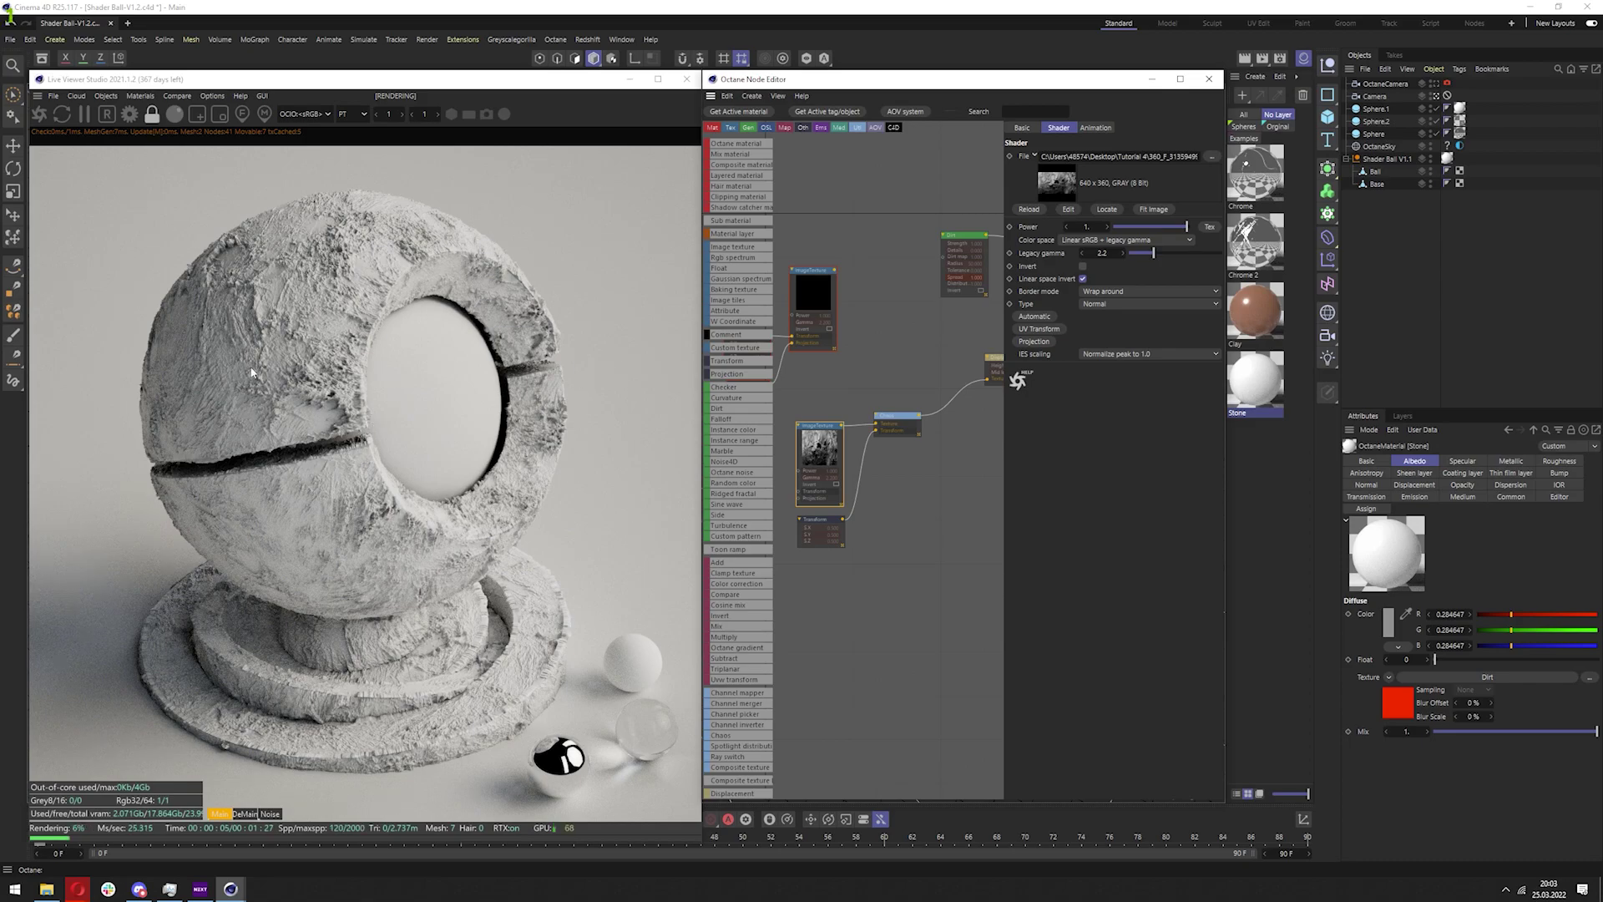
click(887, 425)
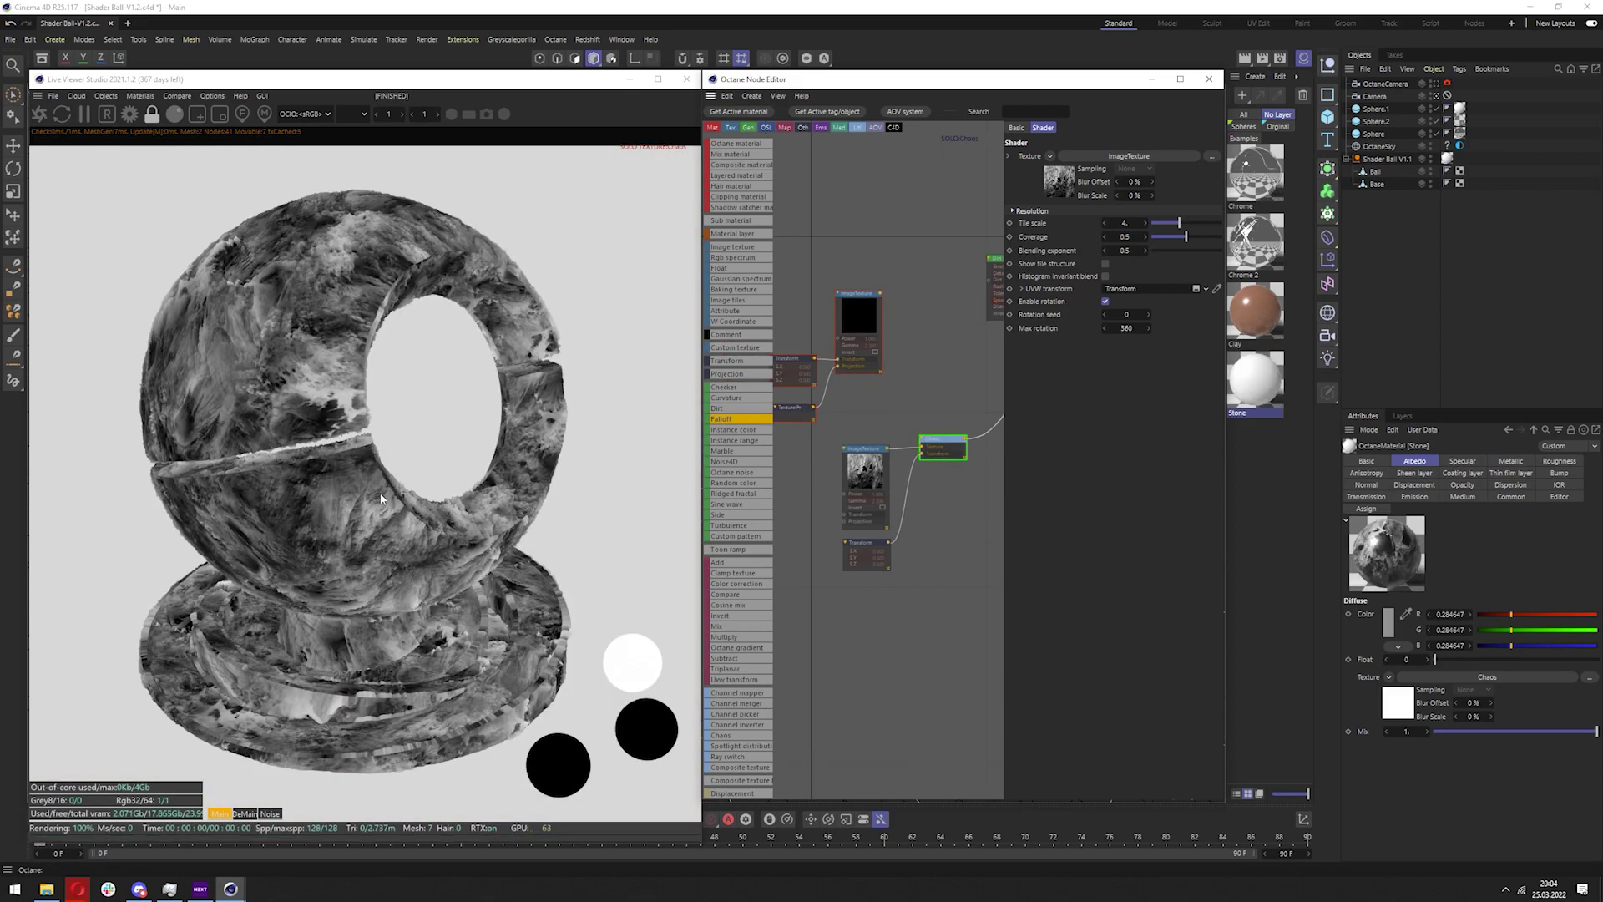
Tidy the Stone node graph by repositioning the lower ImageTexture, its Transform and the Chaos node
drag(863, 449, 865, 419)
drag(863, 543, 864, 509)
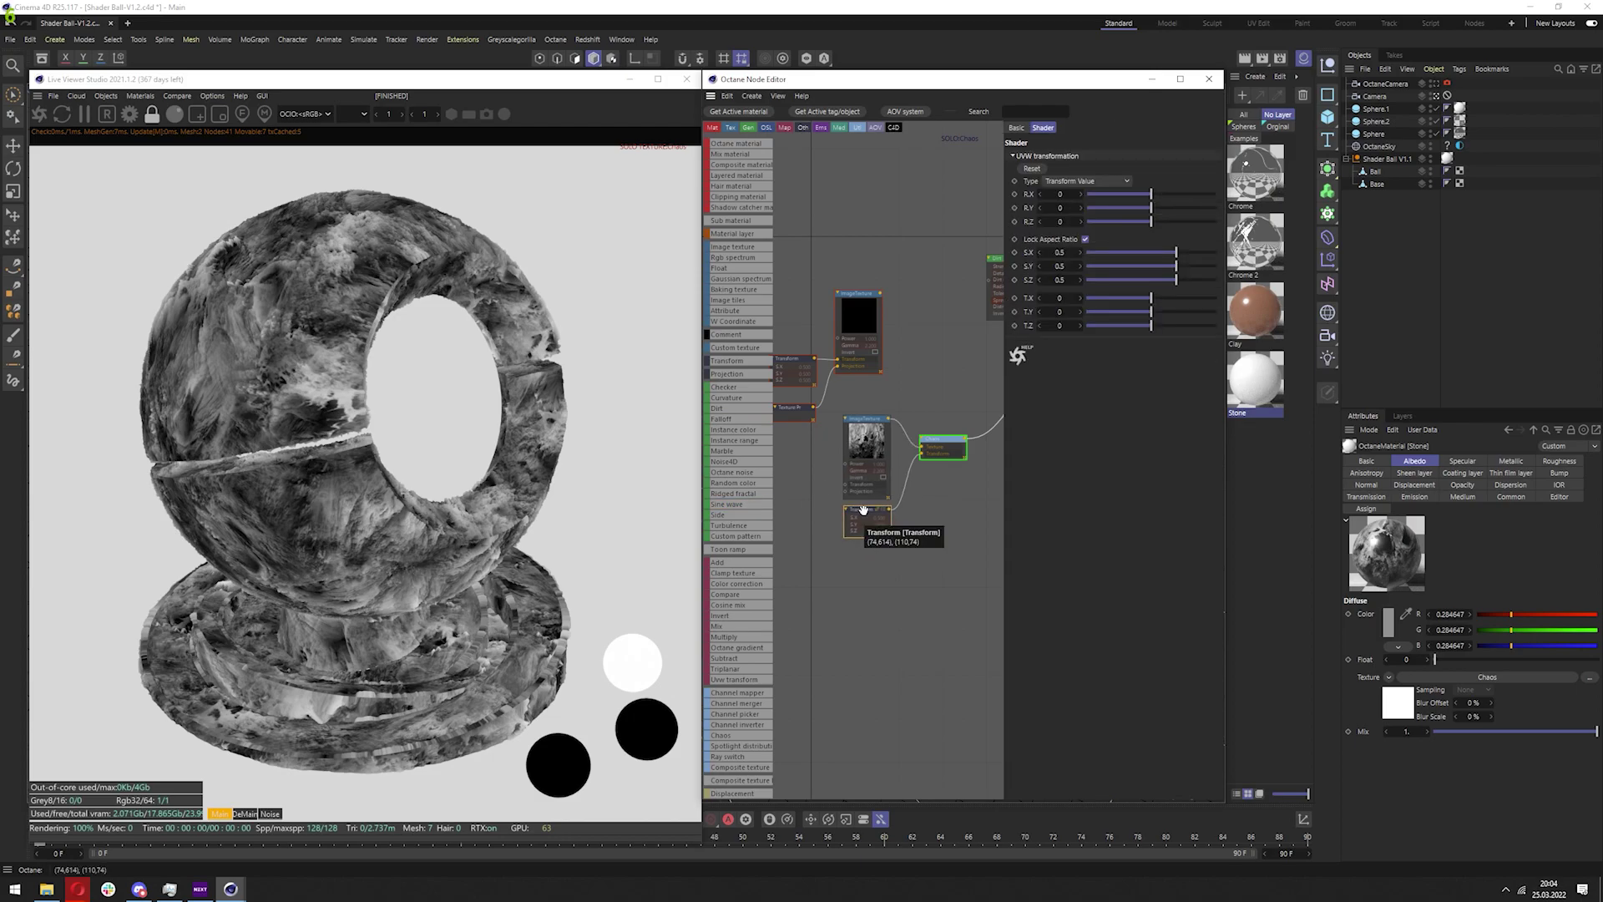
click(939, 441)
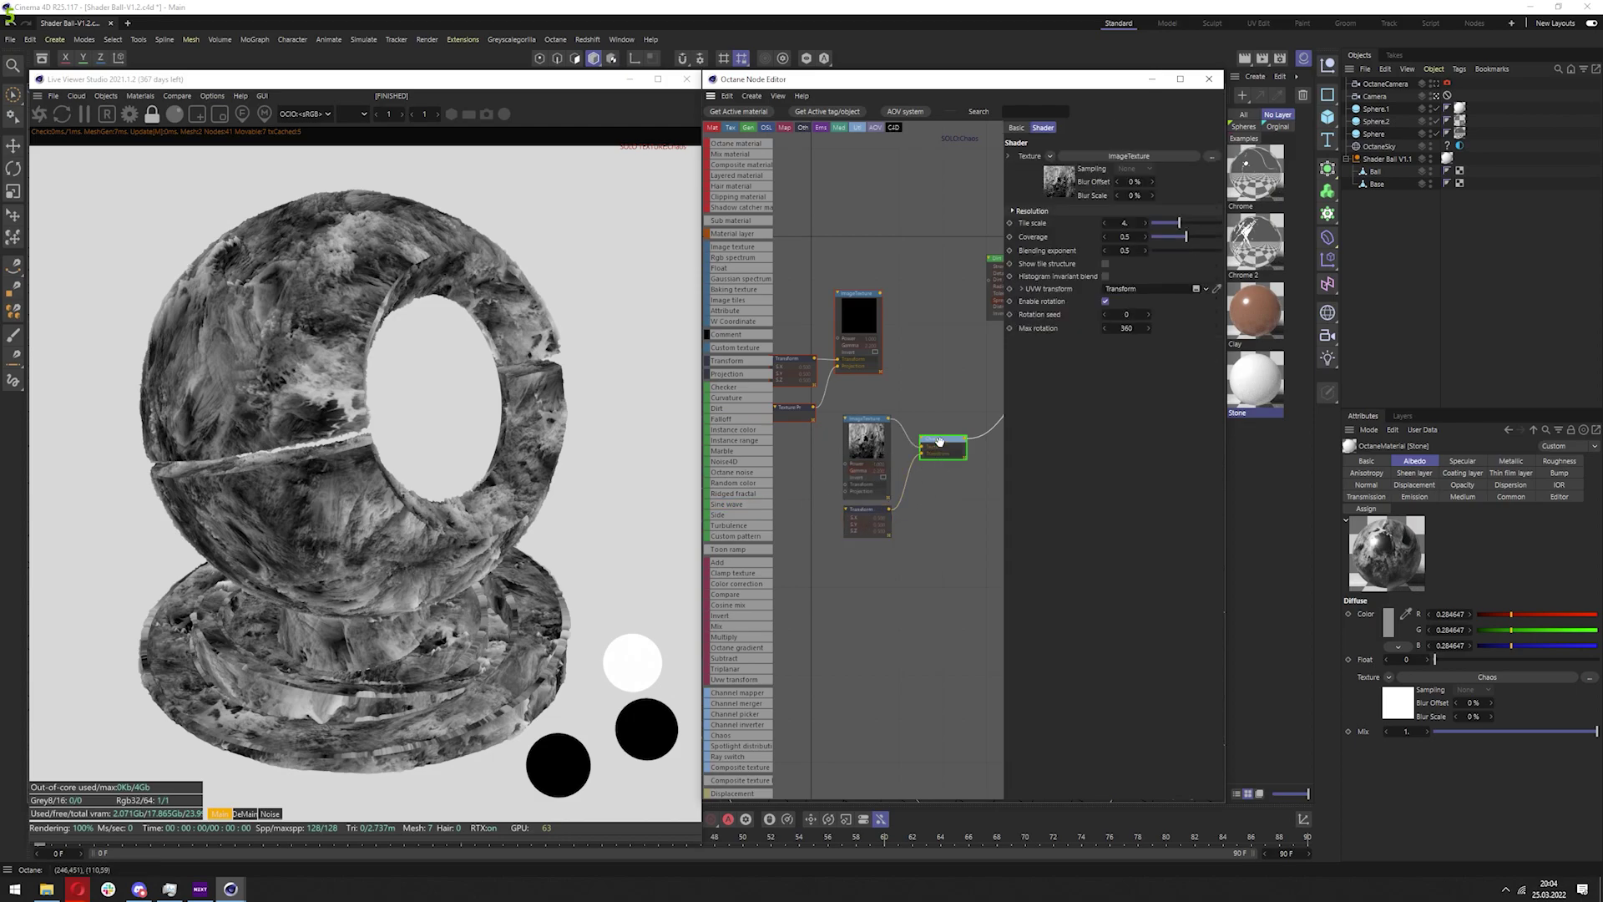
drag(939, 440, 953, 449)
drag(953, 447, 950, 453)
drag(835, 577, 904, 396)
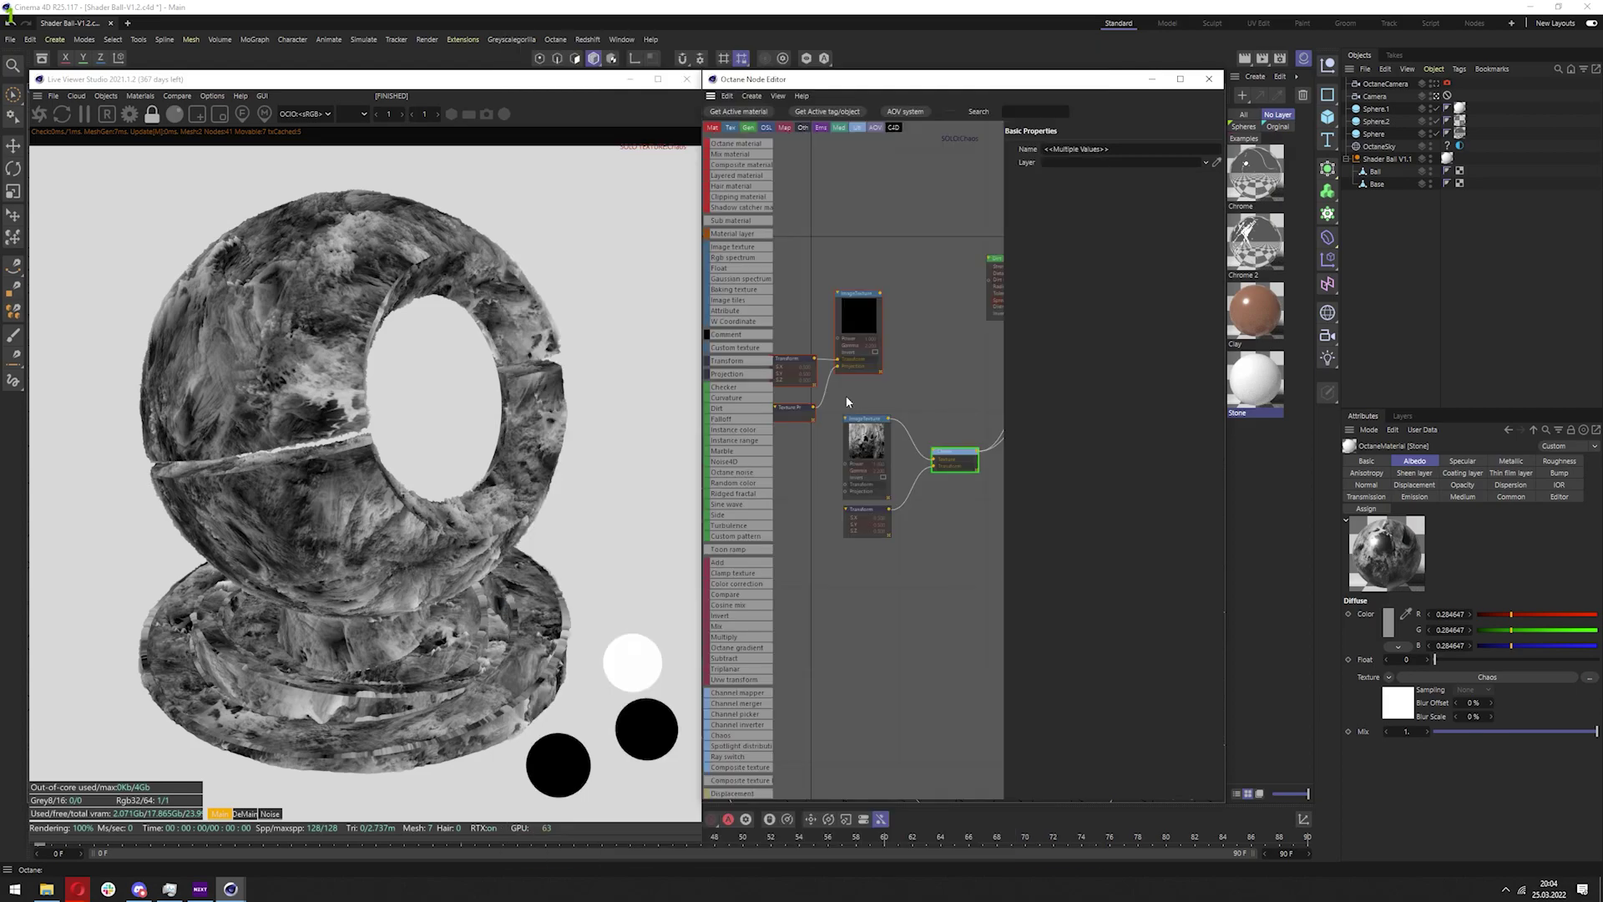
click(848, 401)
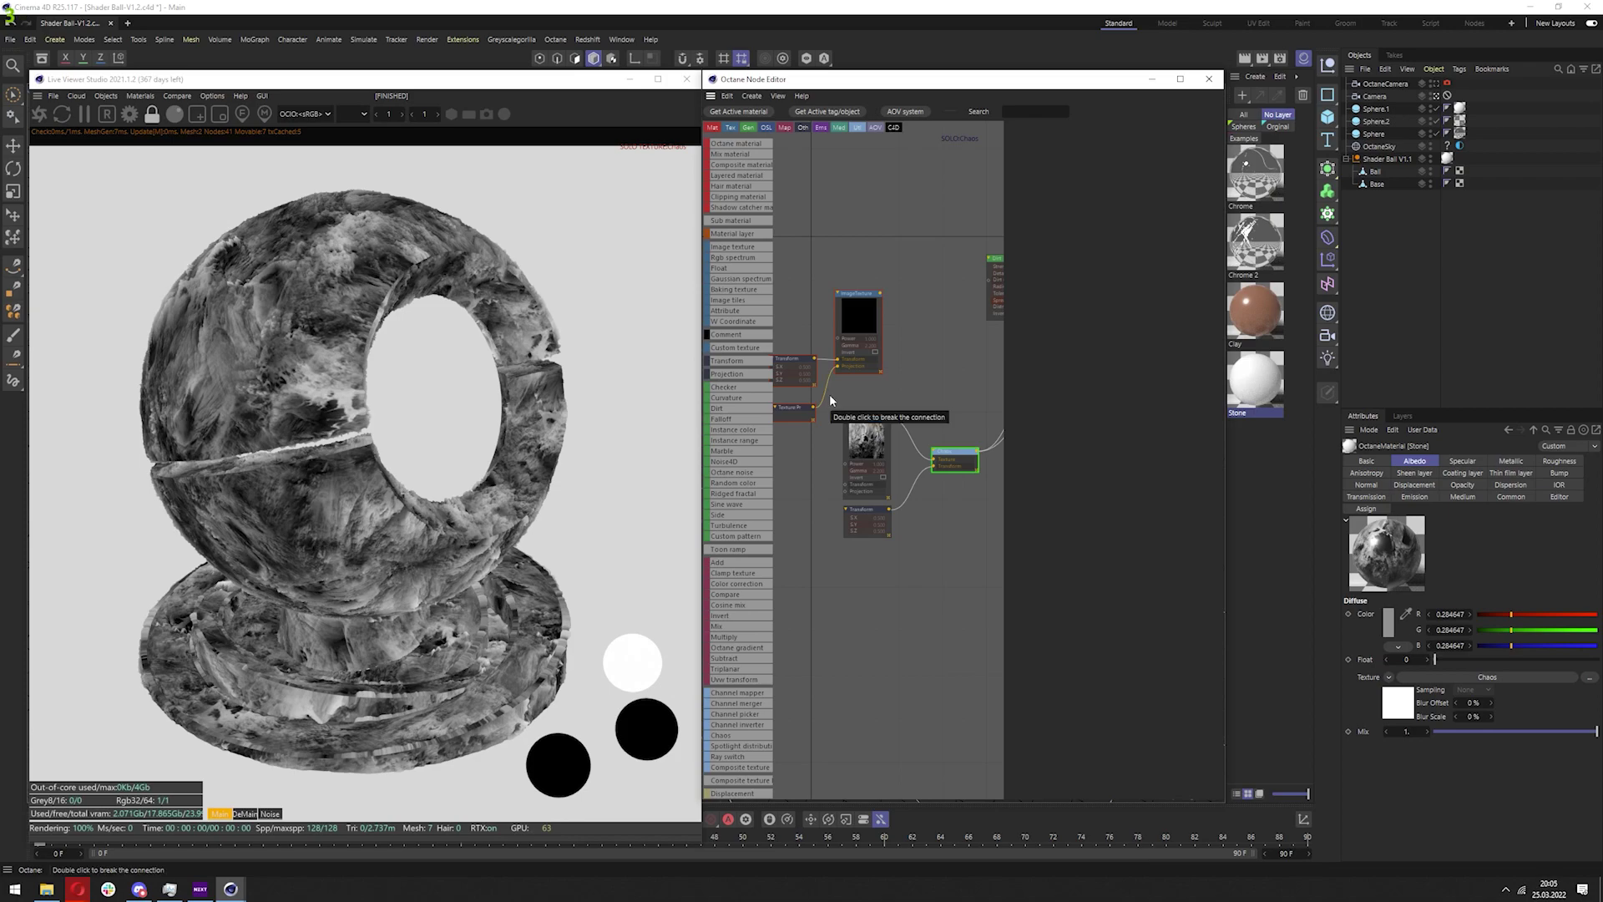